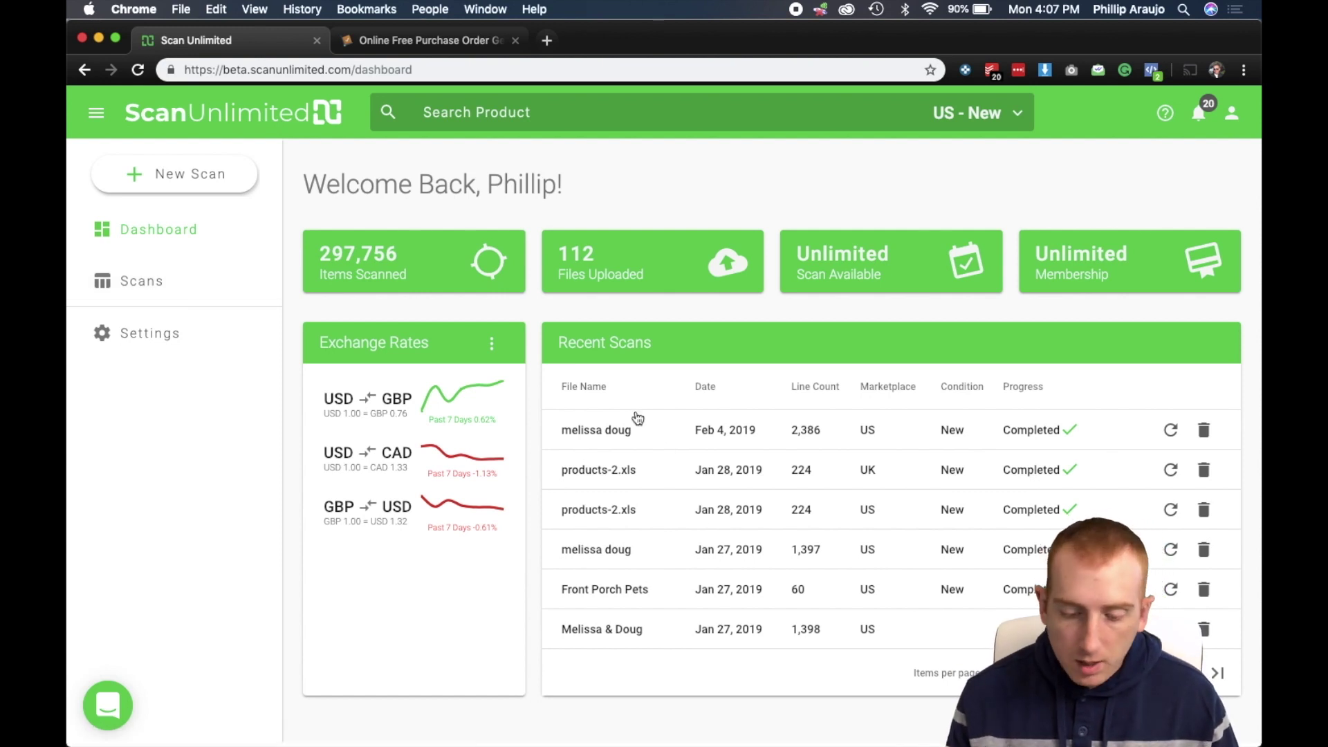
Open the 'melissa doug' scan dated Feb 4, 2019 from the Dashboard's Recent Scans
click(650, 430)
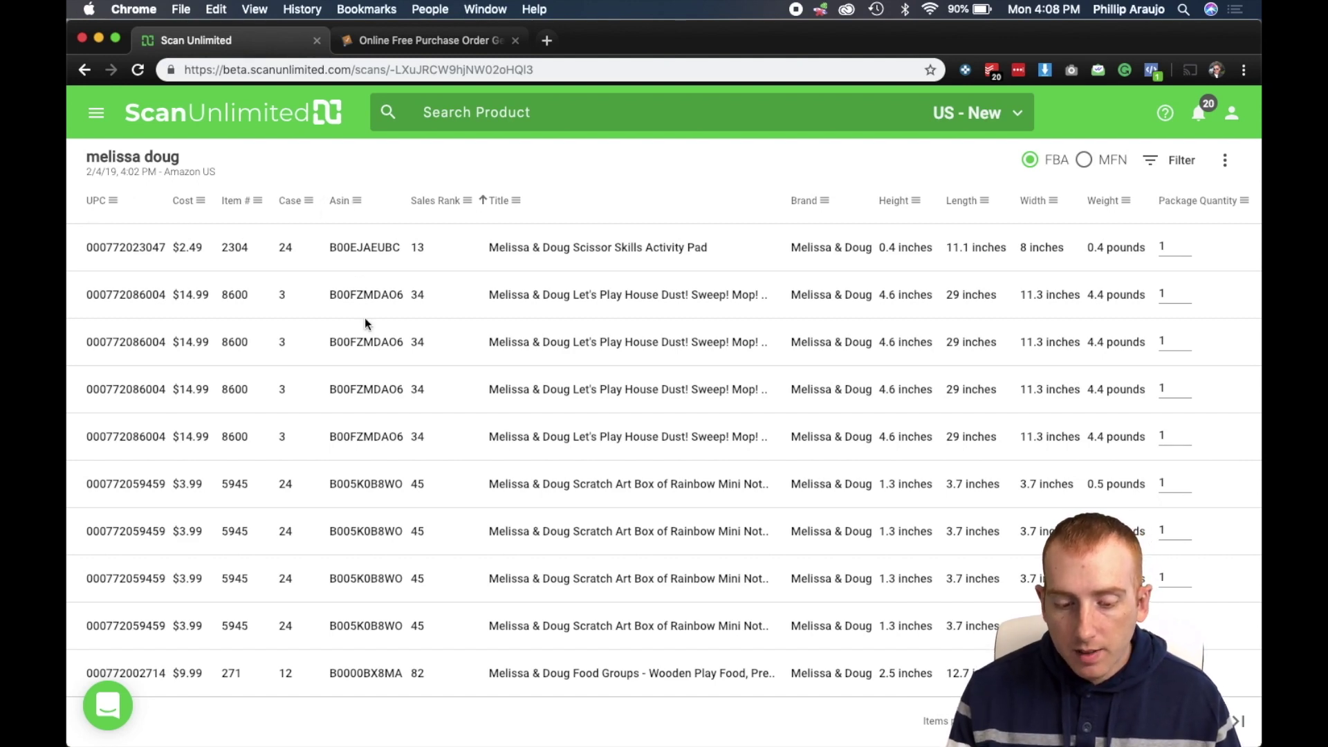
scroll(364, 317, right, 7)
scroll(364, 317, right, 5)
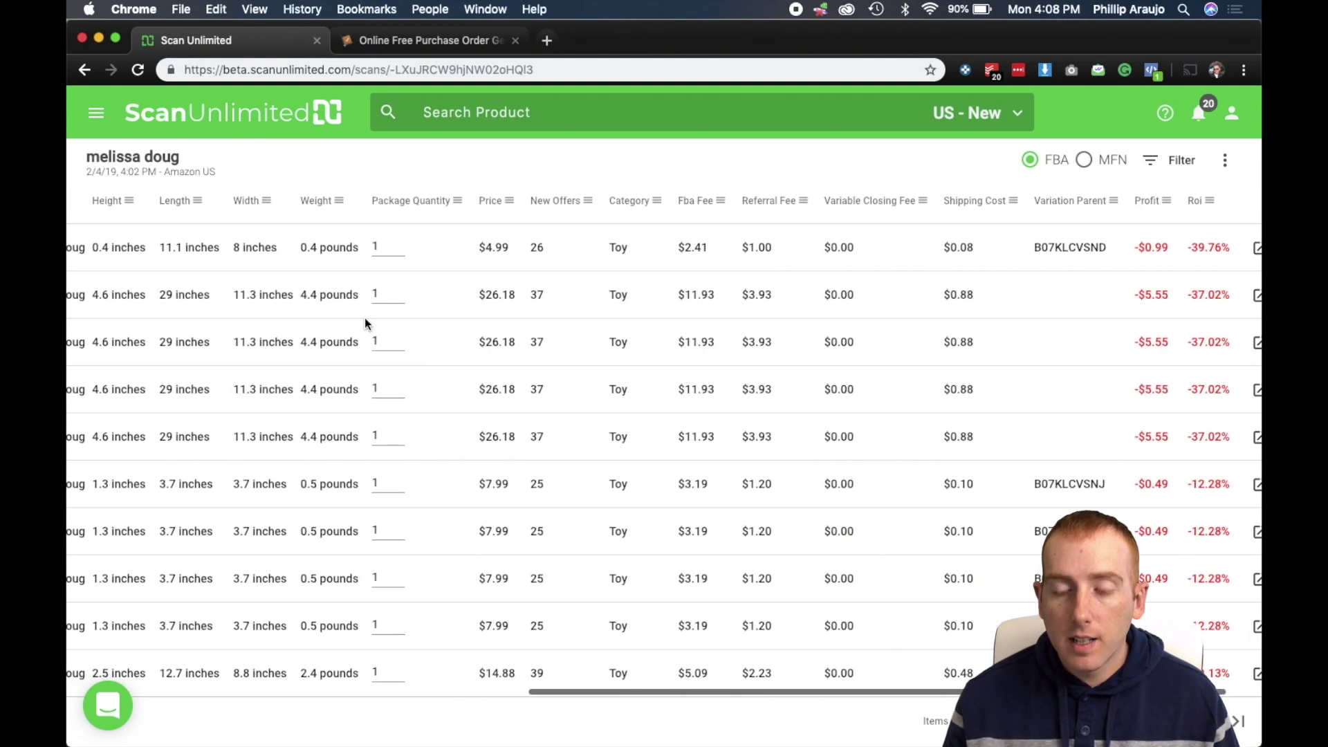
scroll(364, 318, left, 12)
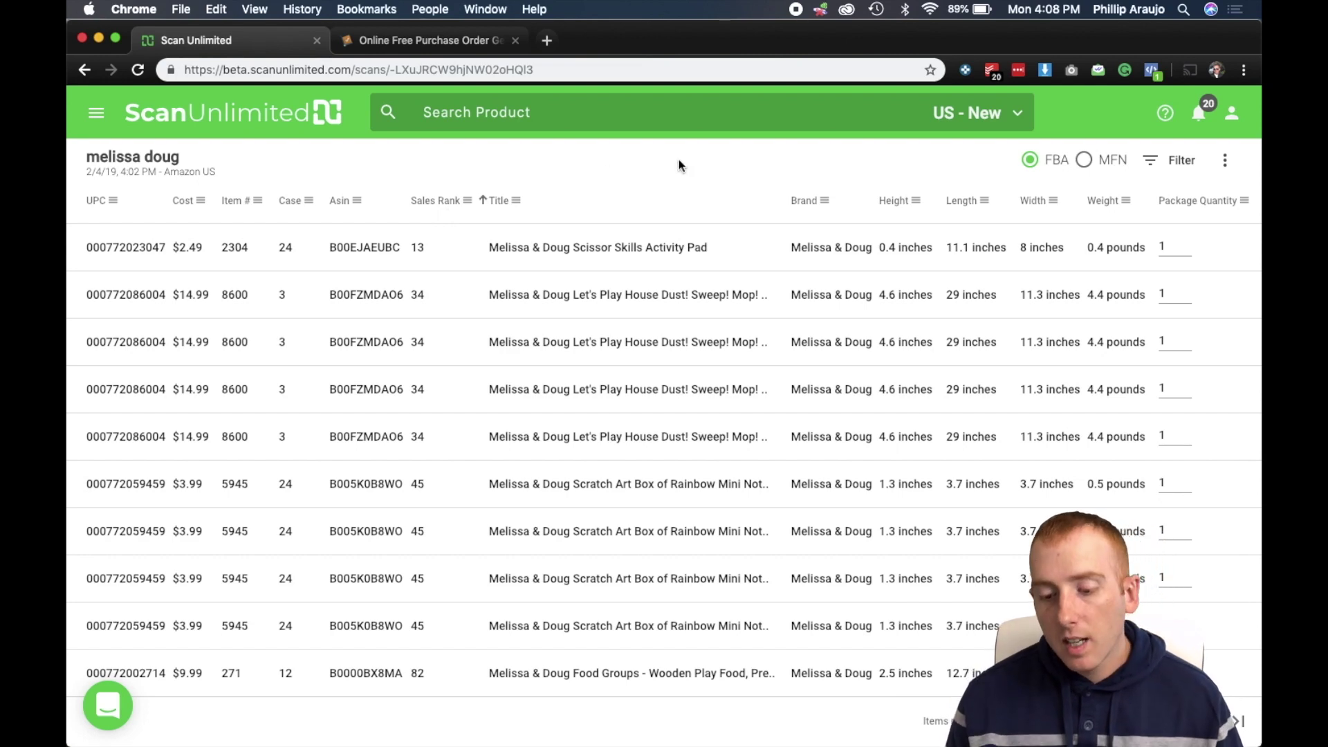
scroll(727, 391, right, 10)
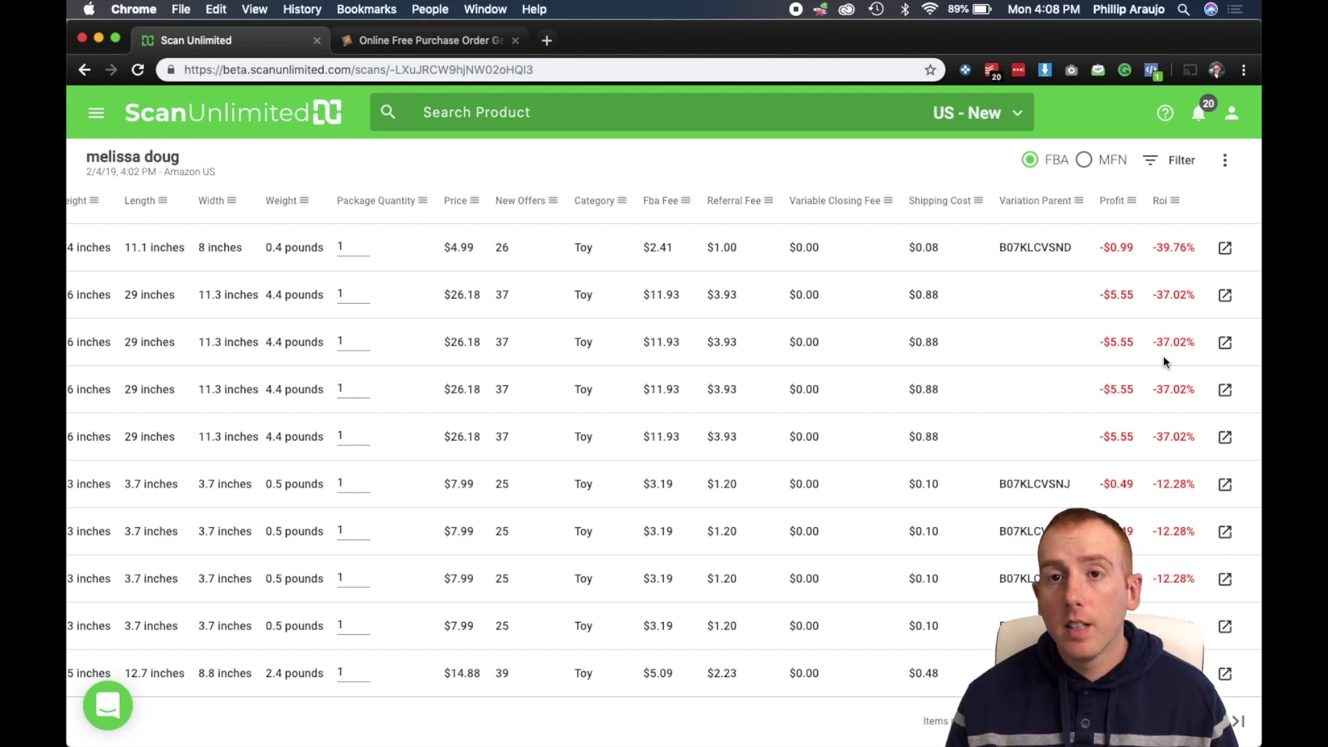
scroll(1164, 361, left, 10)
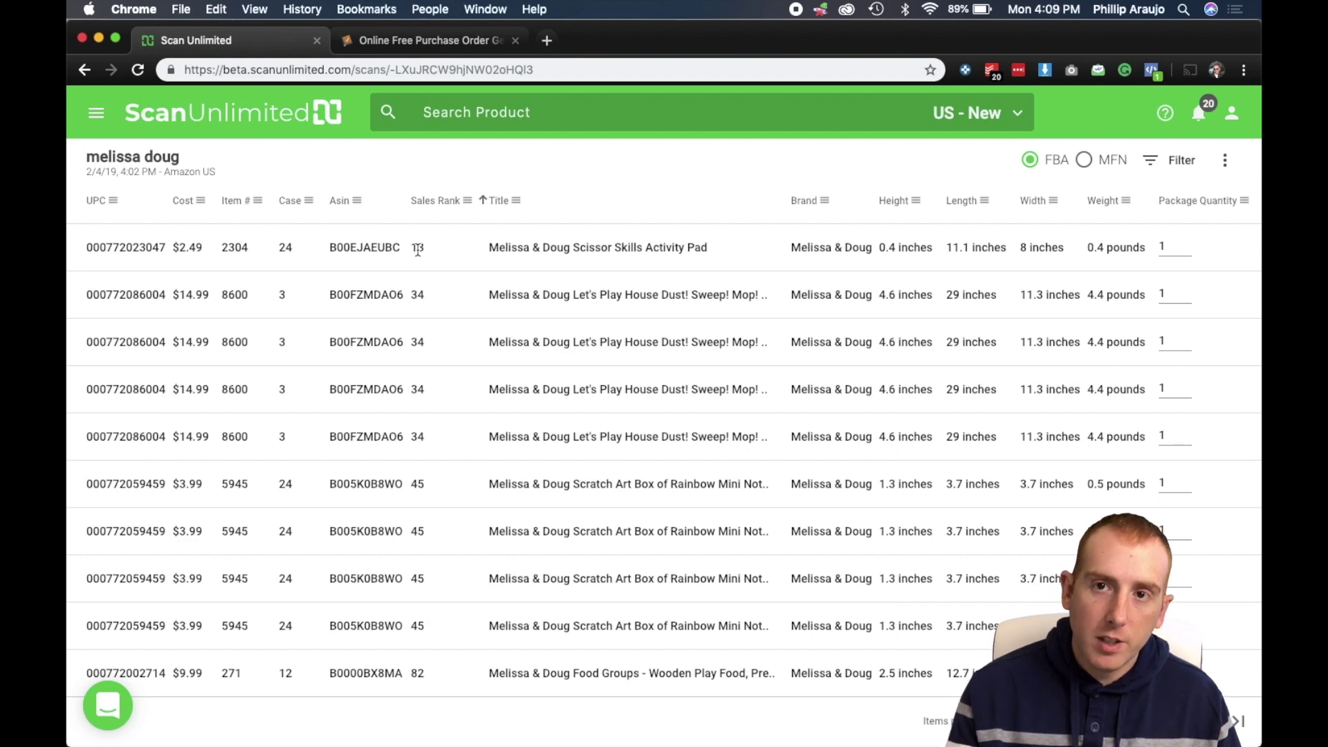
scroll(418, 250, right, 10)
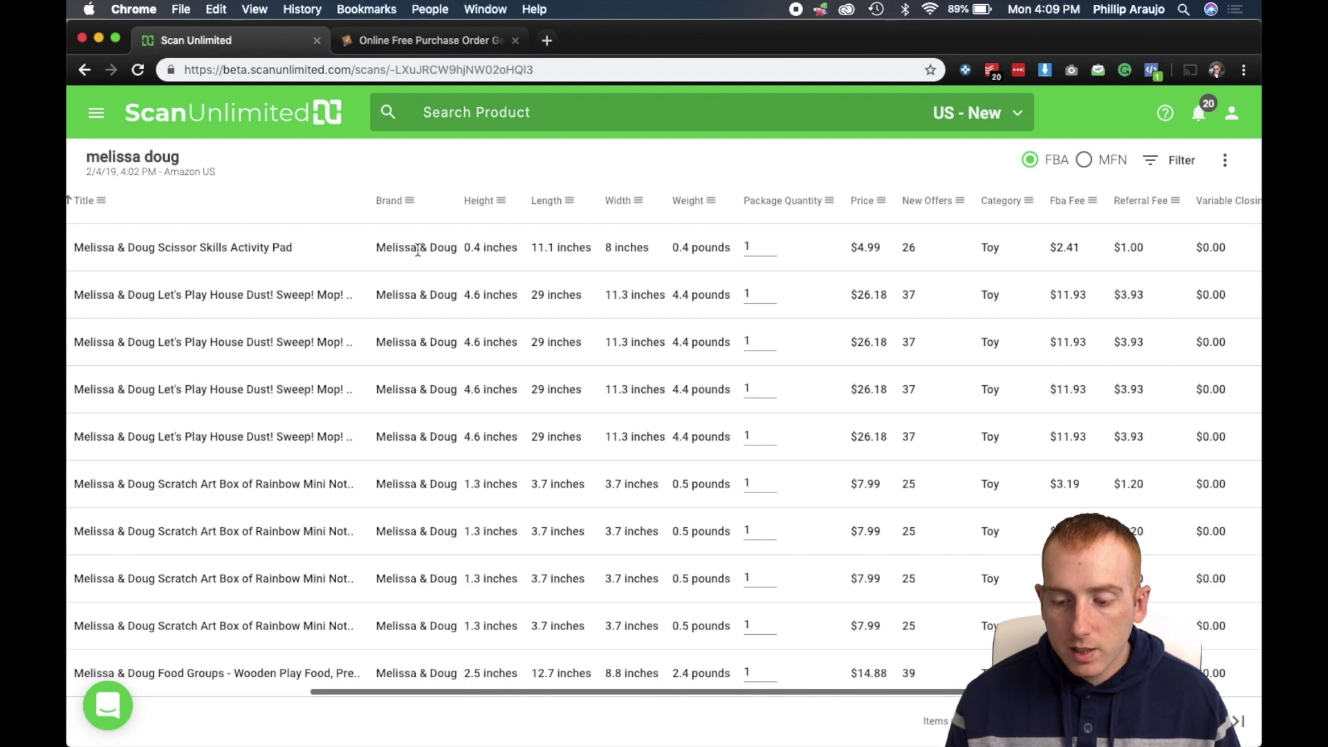
scroll(418, 250, left, 5)
scroll(418, 251, left, 5)
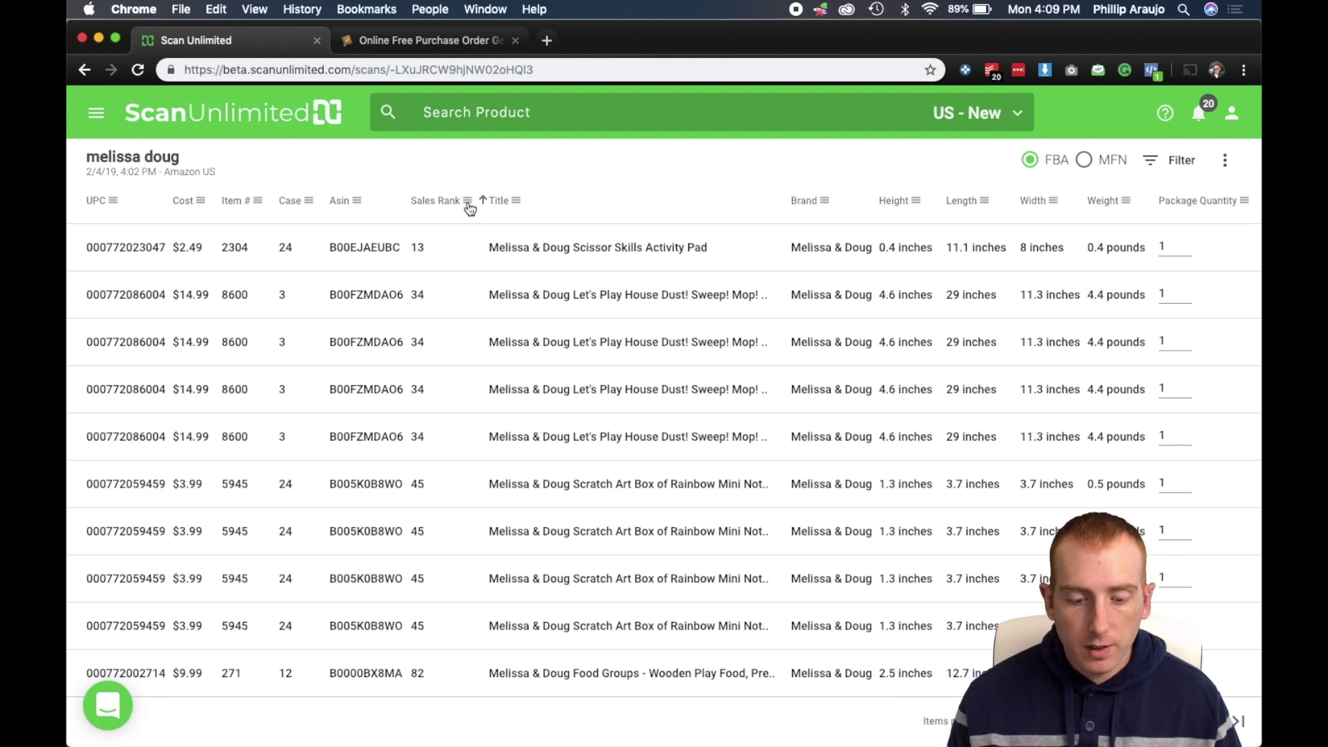
Look over the Asin column filter conditions without adding one, then open the Scan Filters panel
click(357, 201)
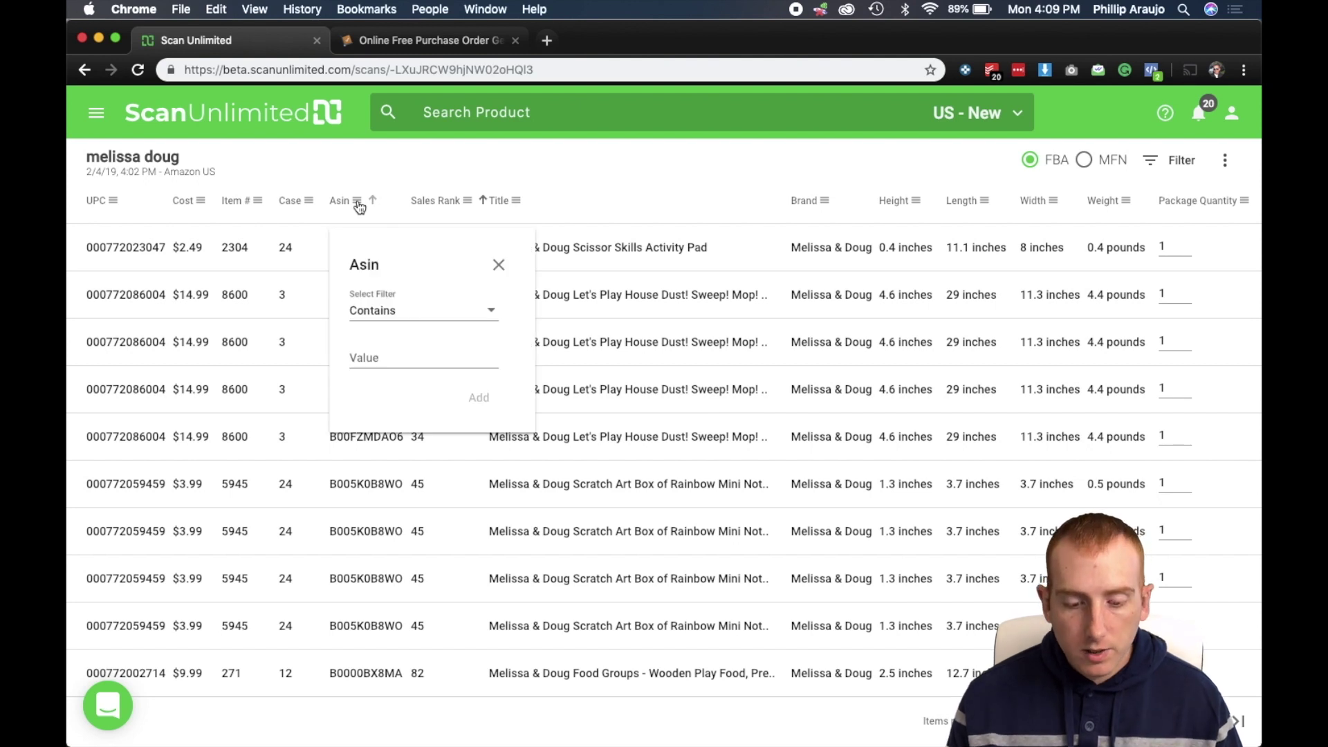
click(447, 313)
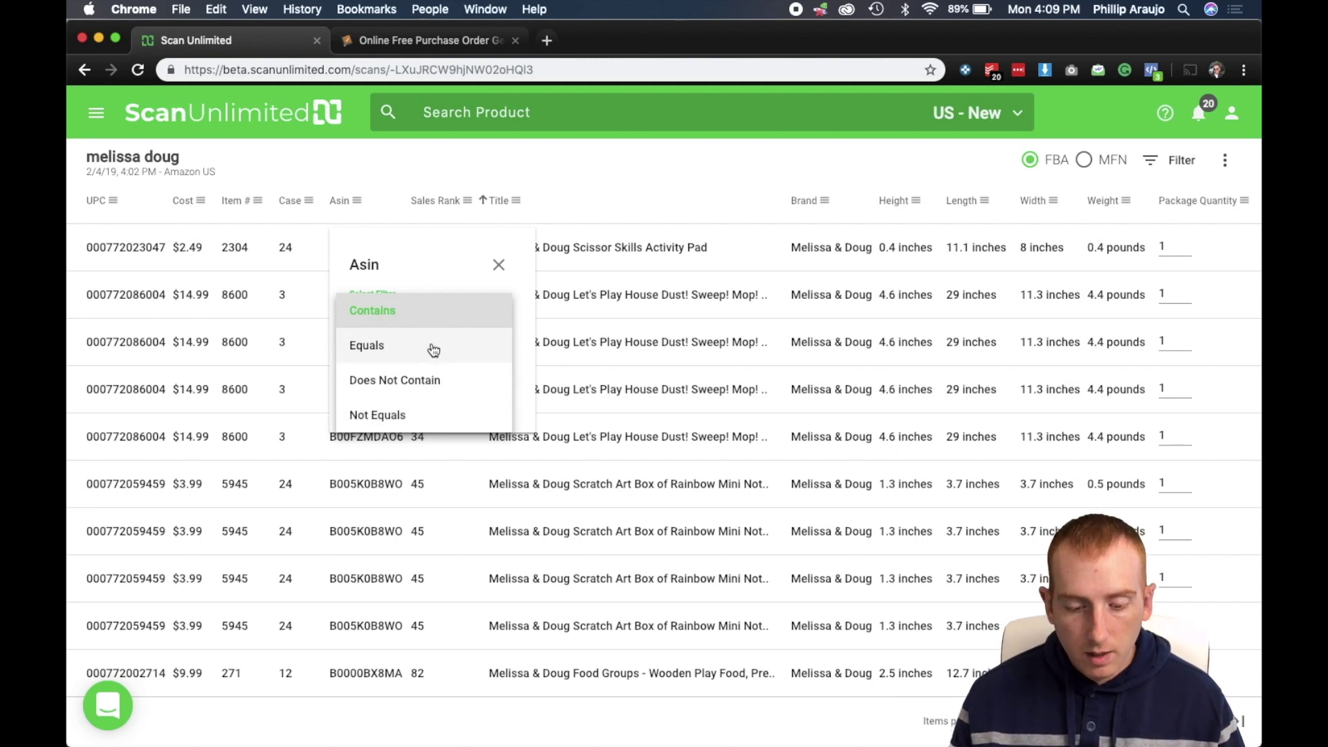
click(431, 322)
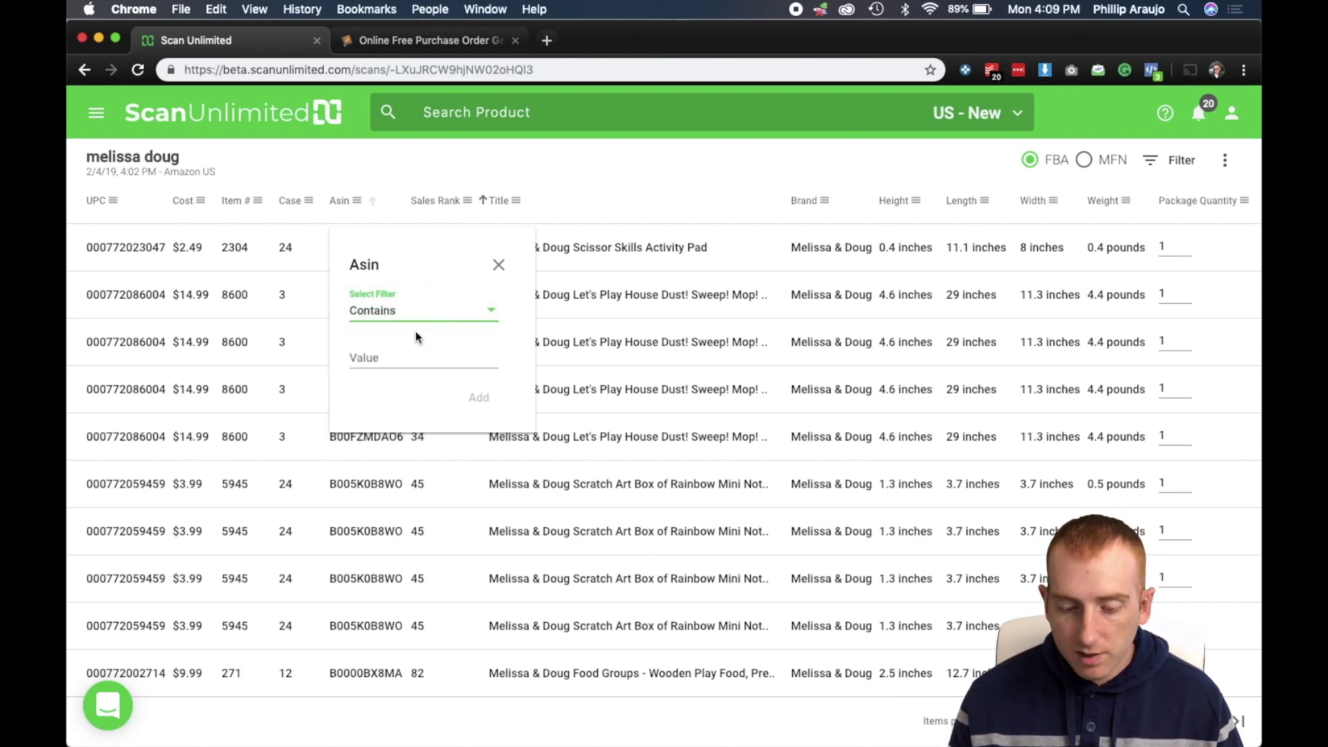
click(403, 350)
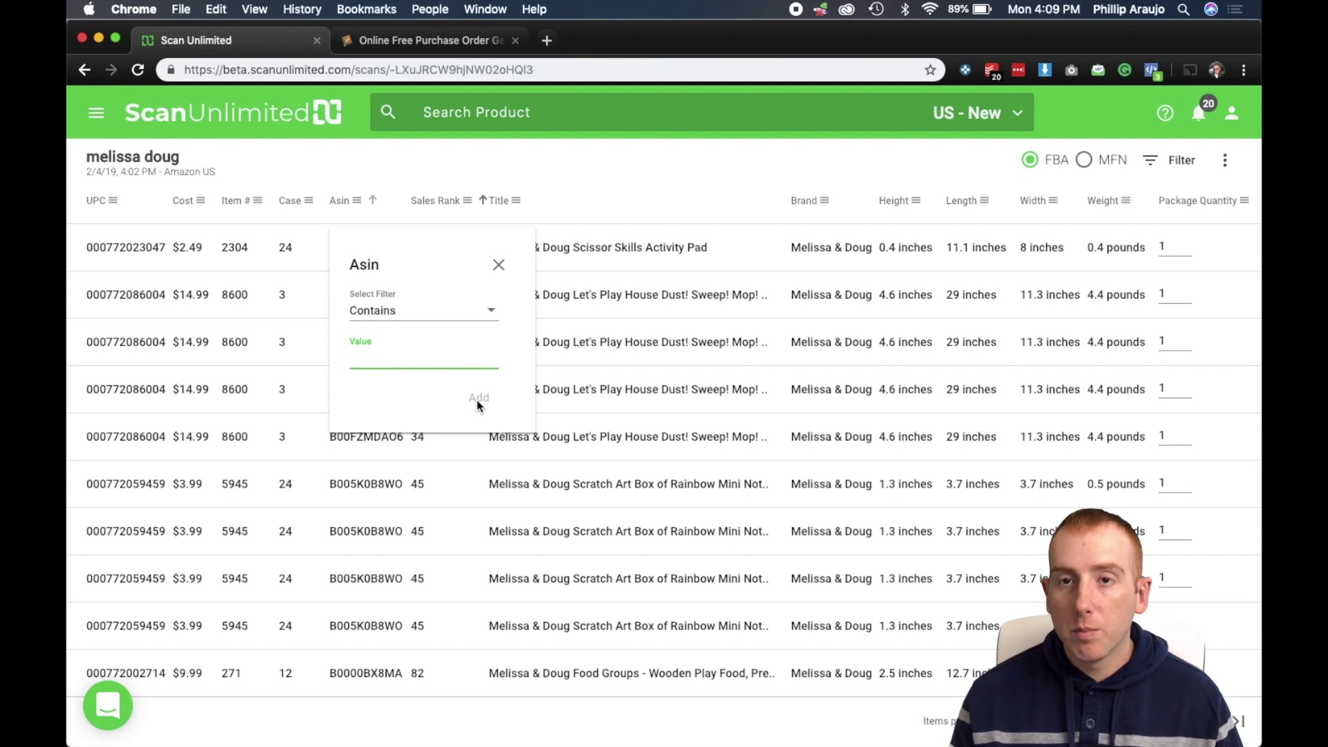
click(499, 265)
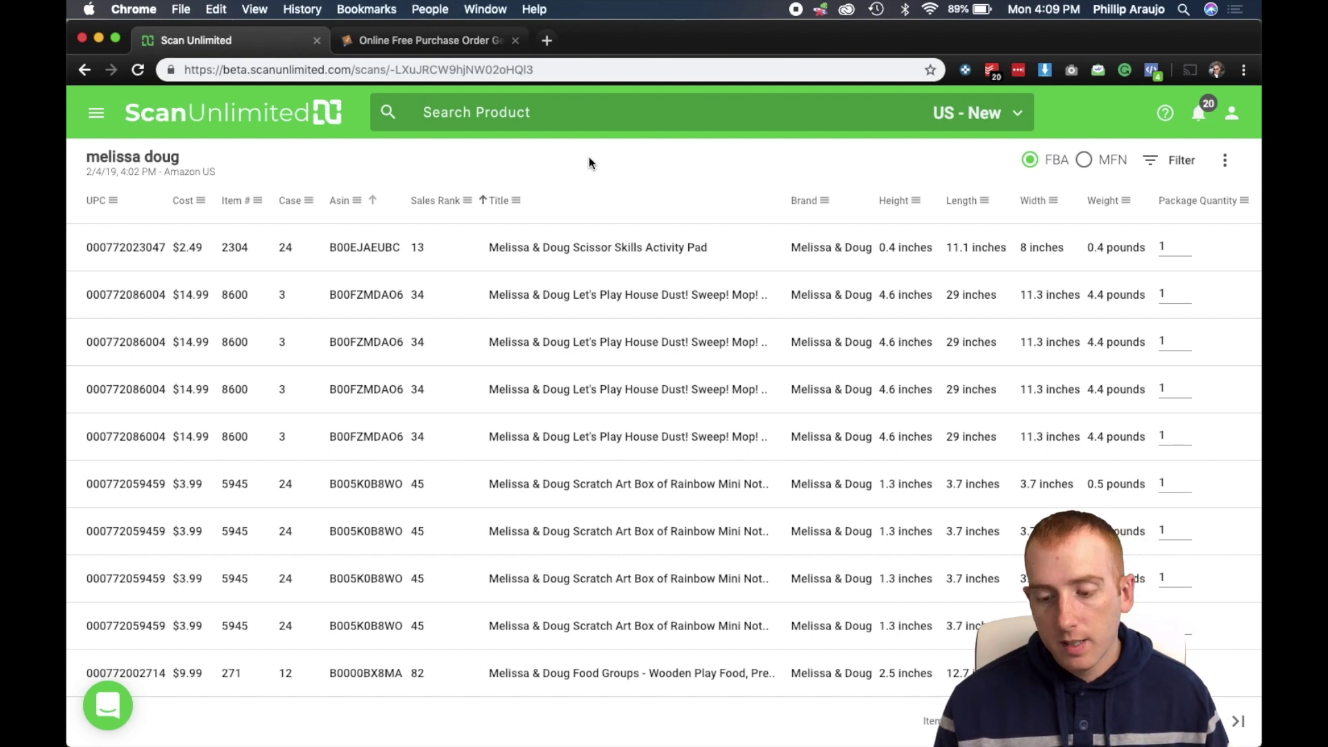
click(1157, 162)
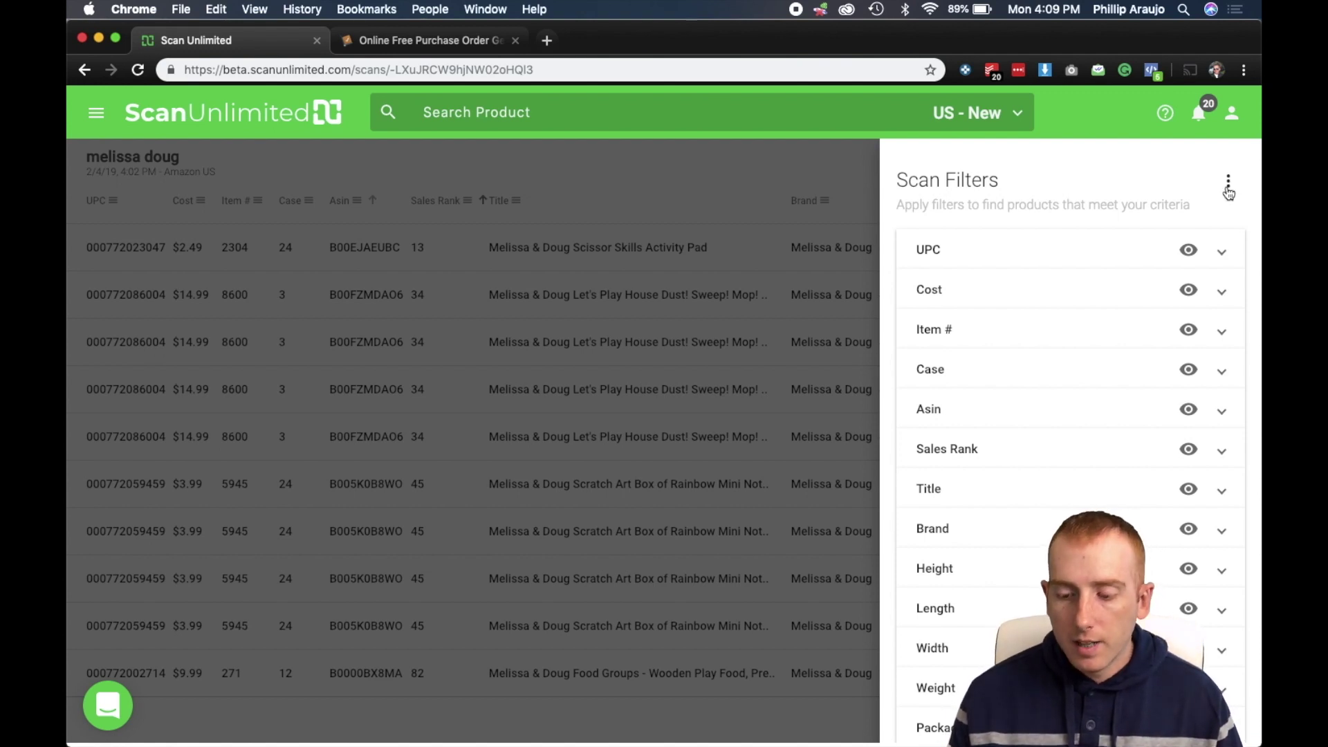
After checking the filter presets, add a Roi greater than 20% filter
click(1228, 192)
mouse_move(1187, 264)
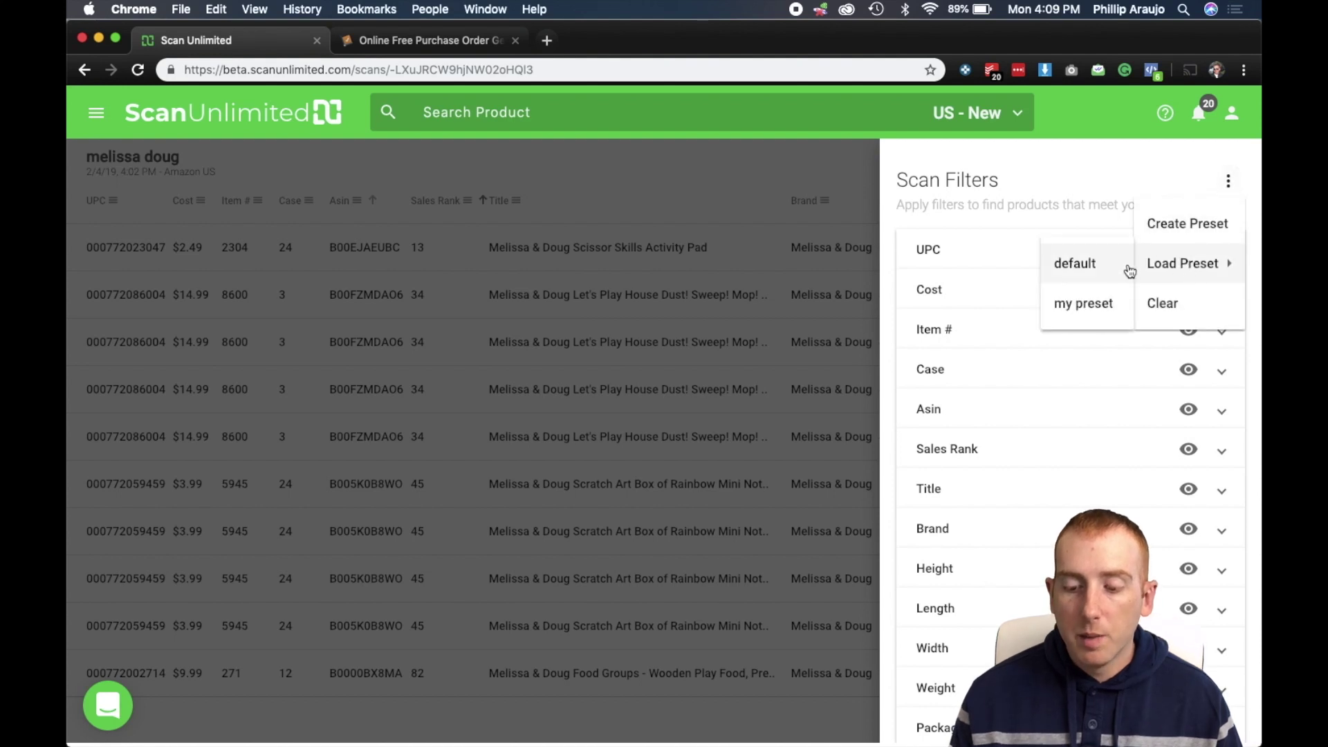
click(1092, 203)
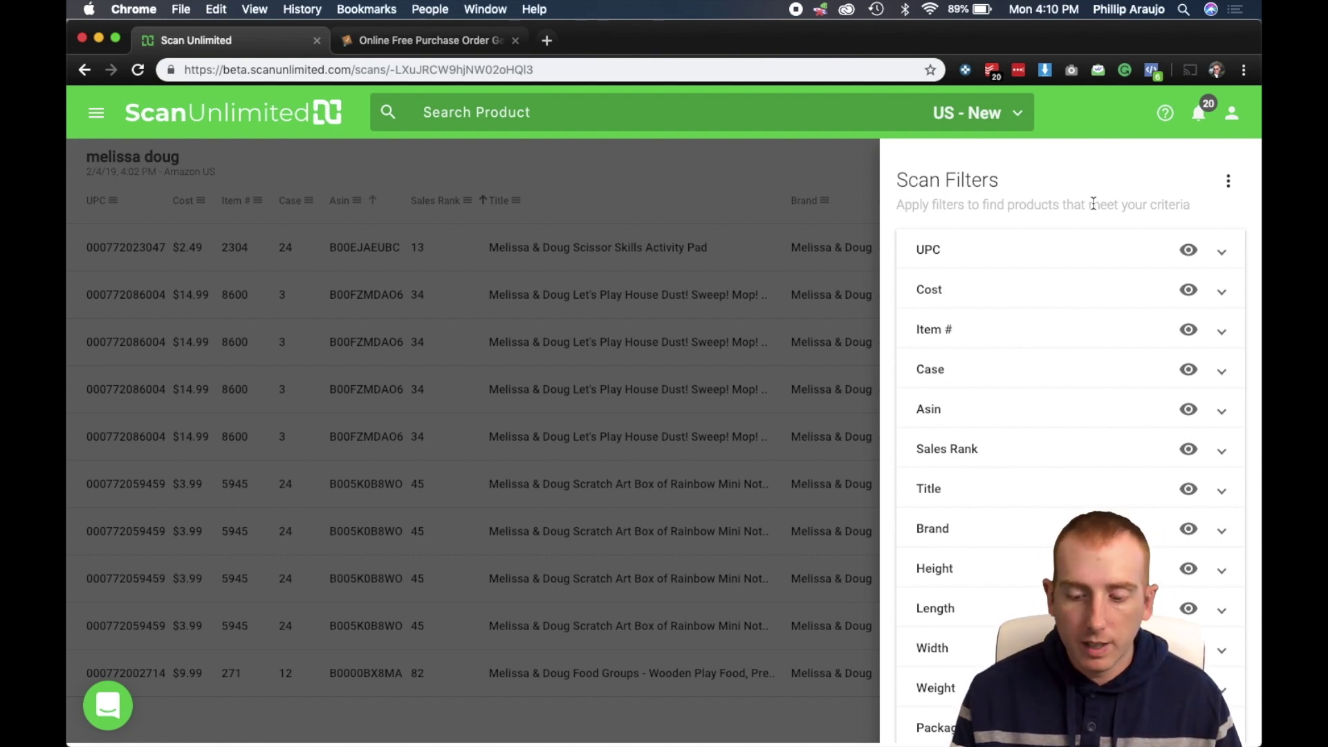
scroll(1059, 299, down, 5)
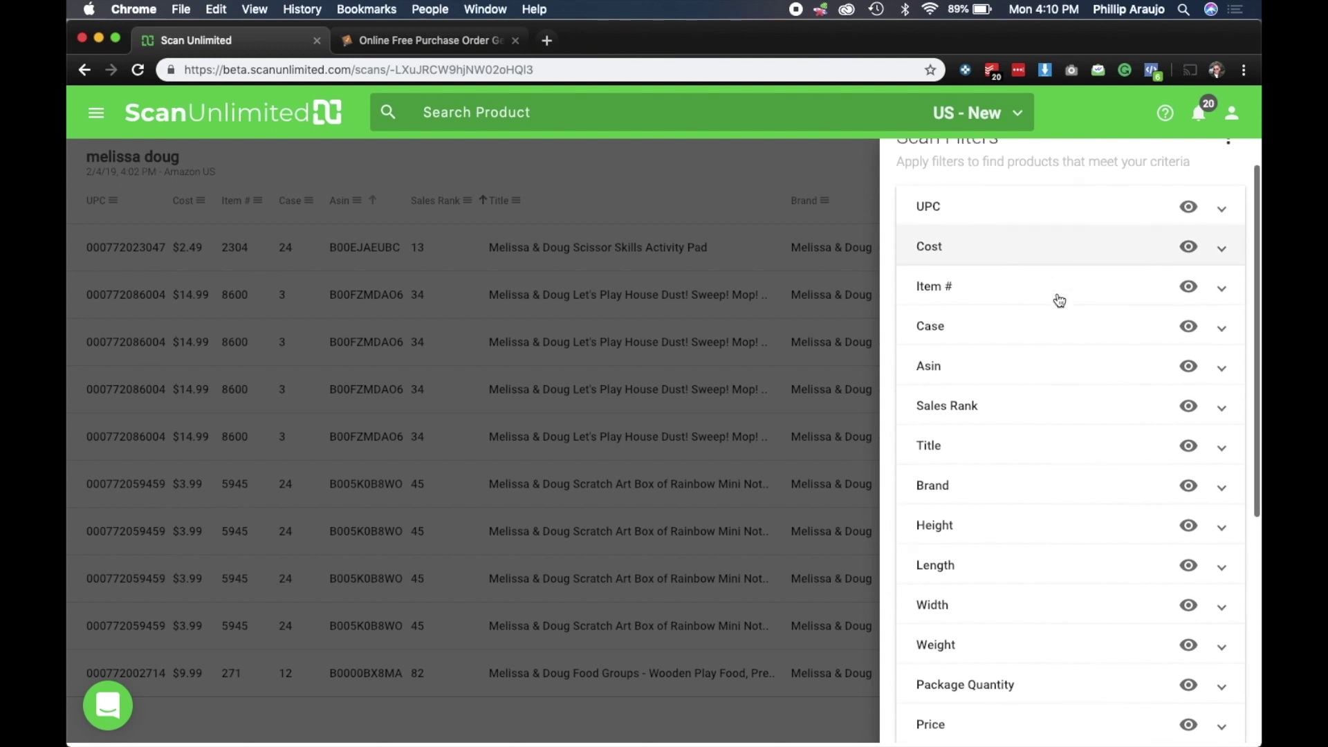
scroll(1059, 300, down, 3)
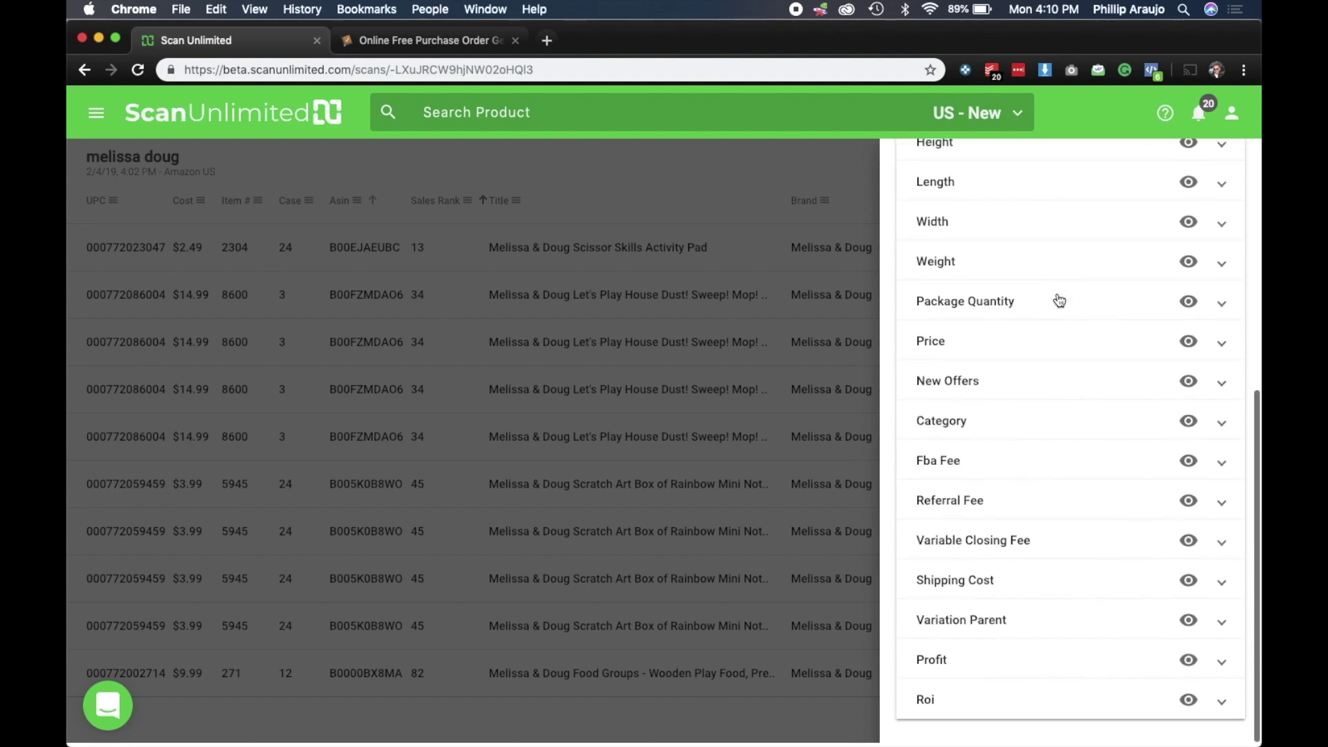
click(990, 698)
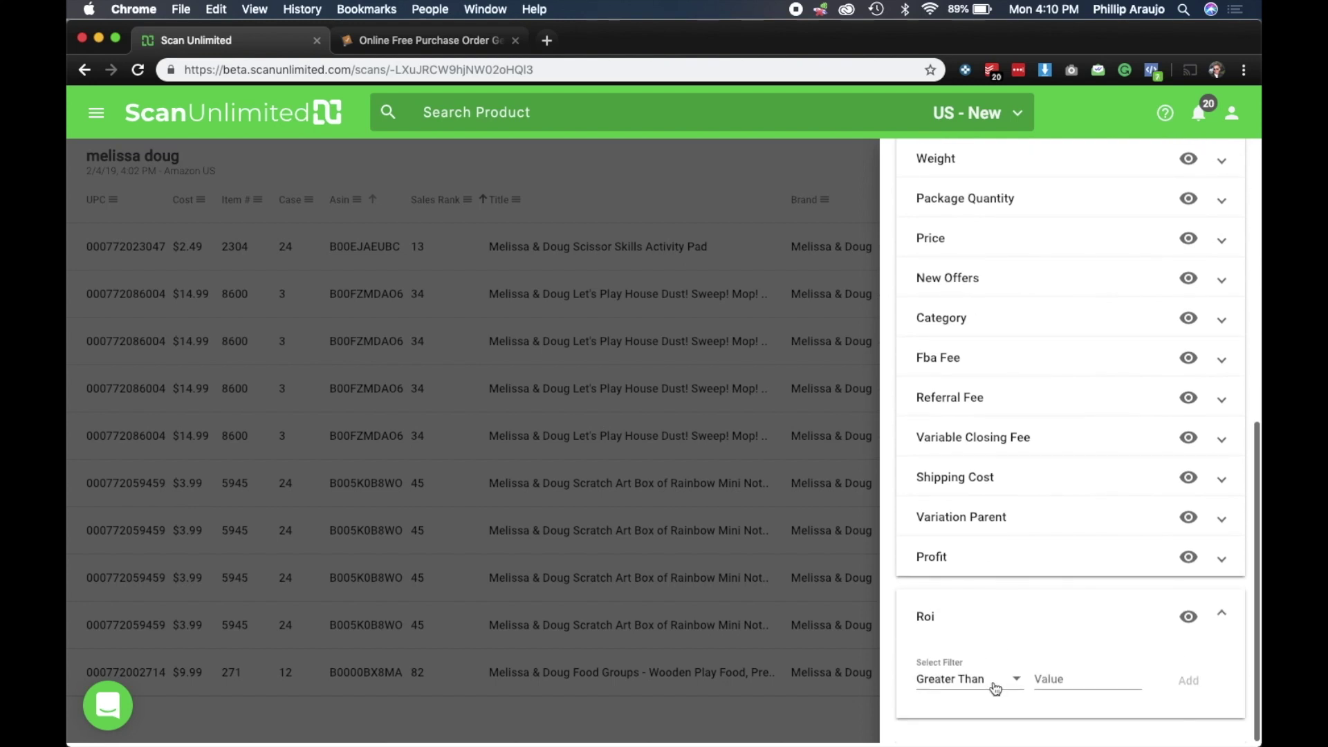
click(1101, 674)
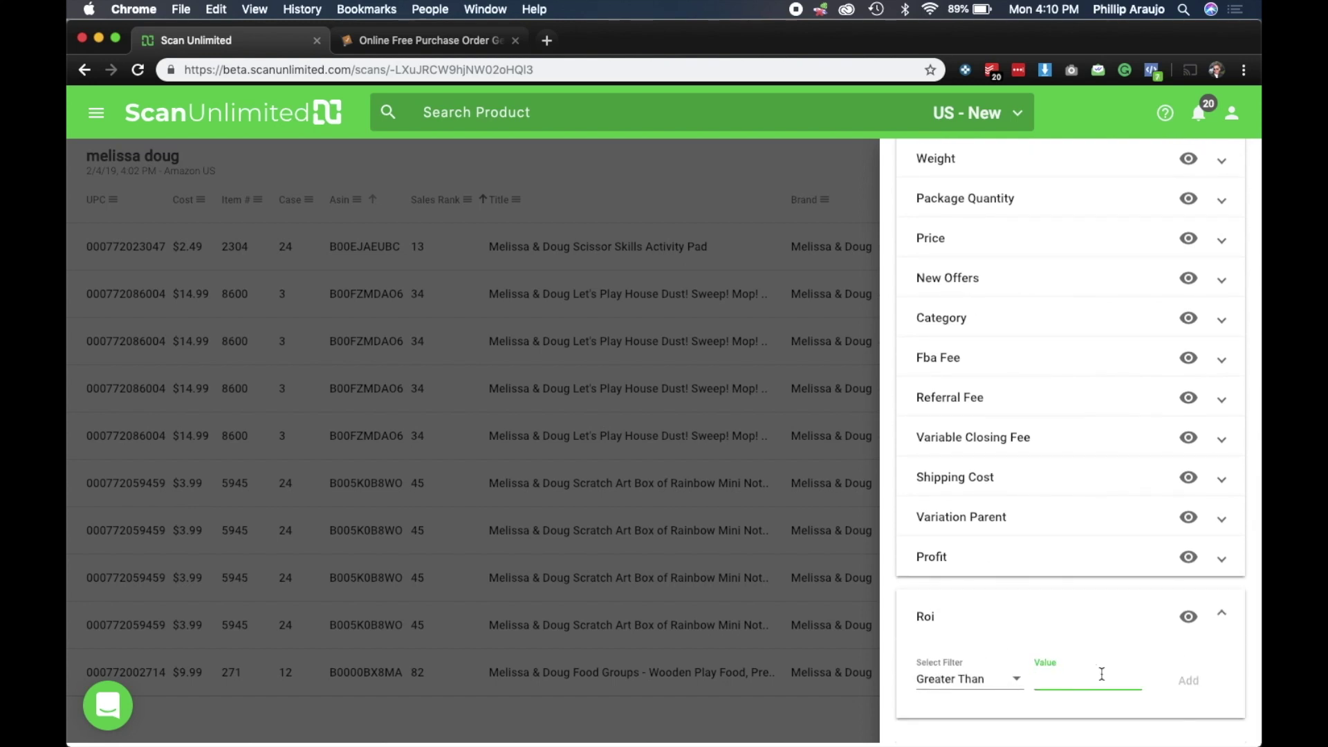
text(20)
click(1188, 679)
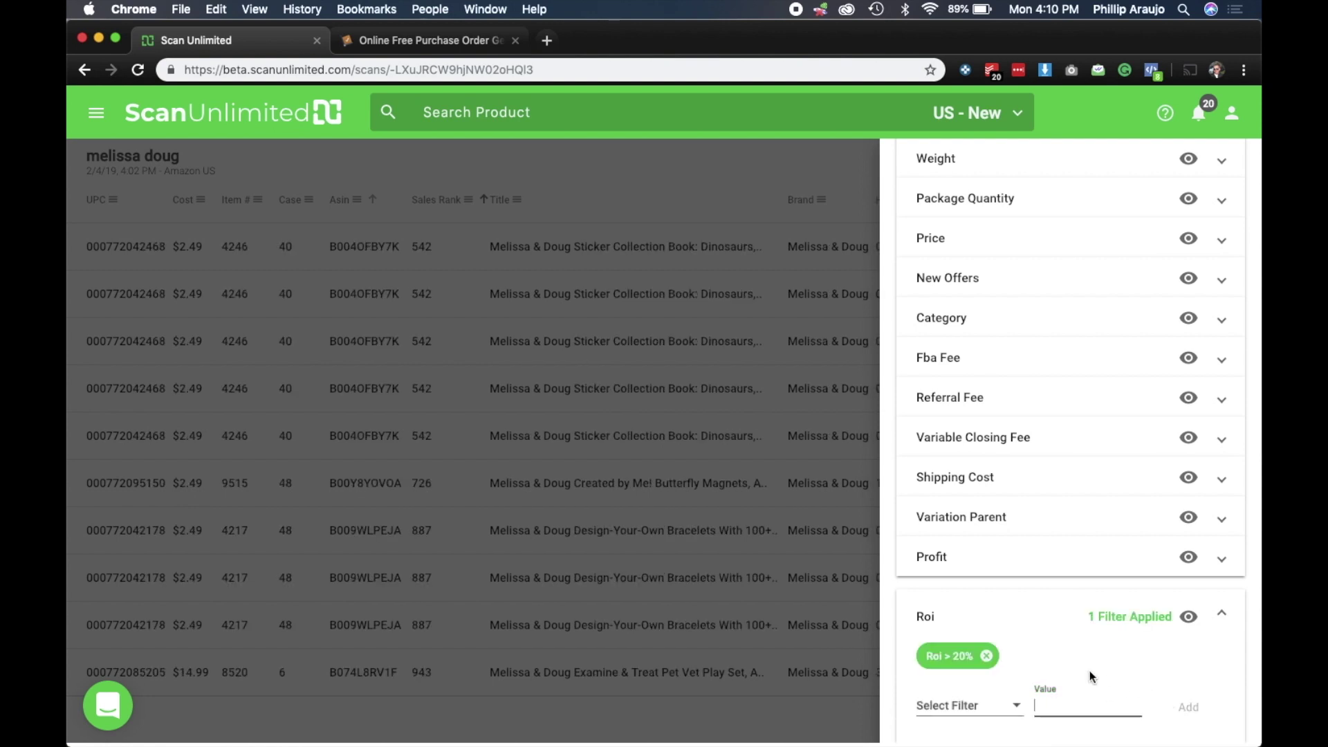
click(999, 617)
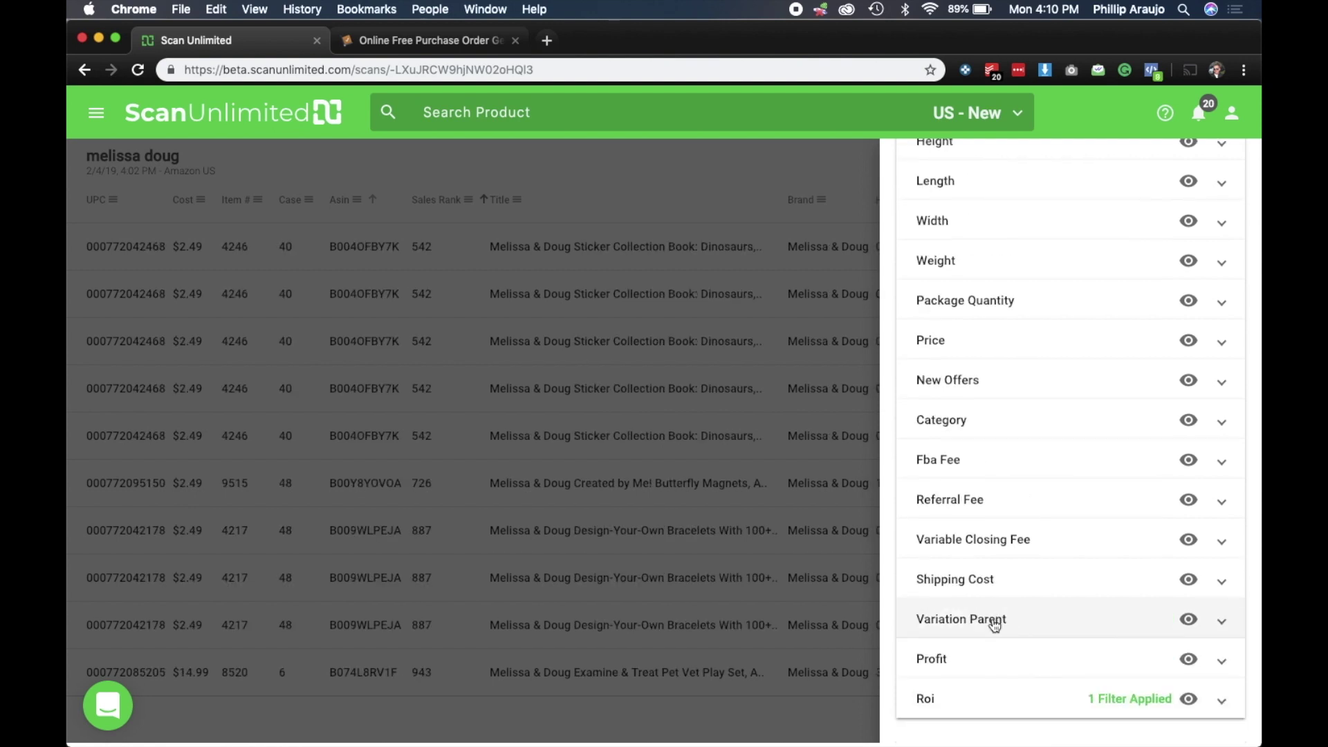
Add a Profit greater than $1.00 filter
click(973, 650)
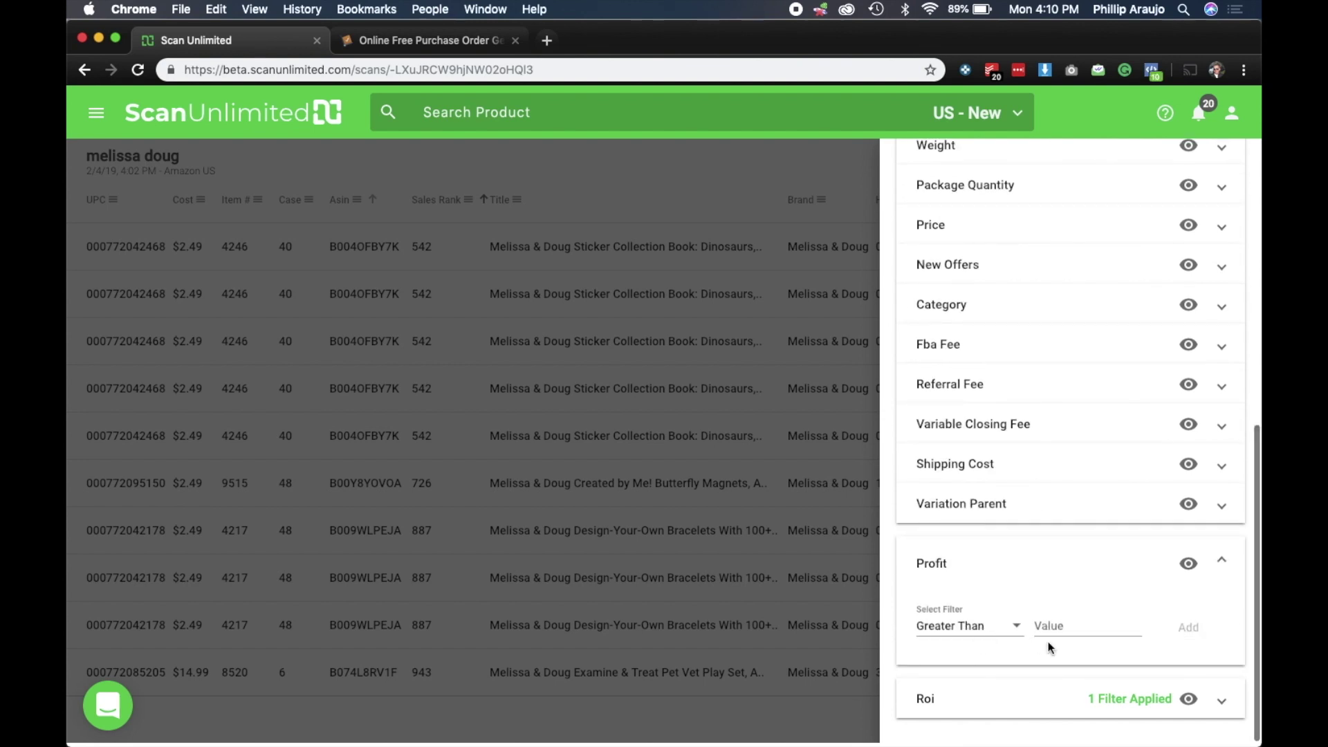
click(1069, 628)
text(1)
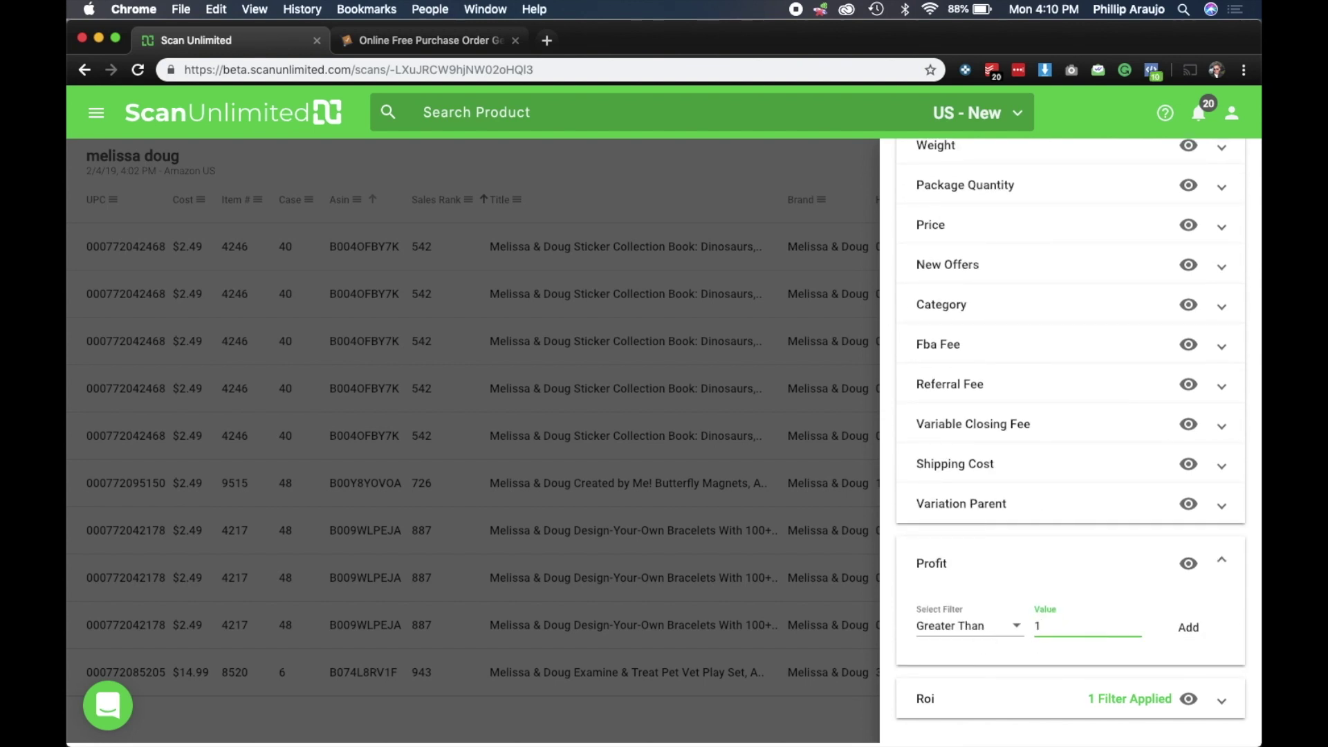
click(1193, 633)
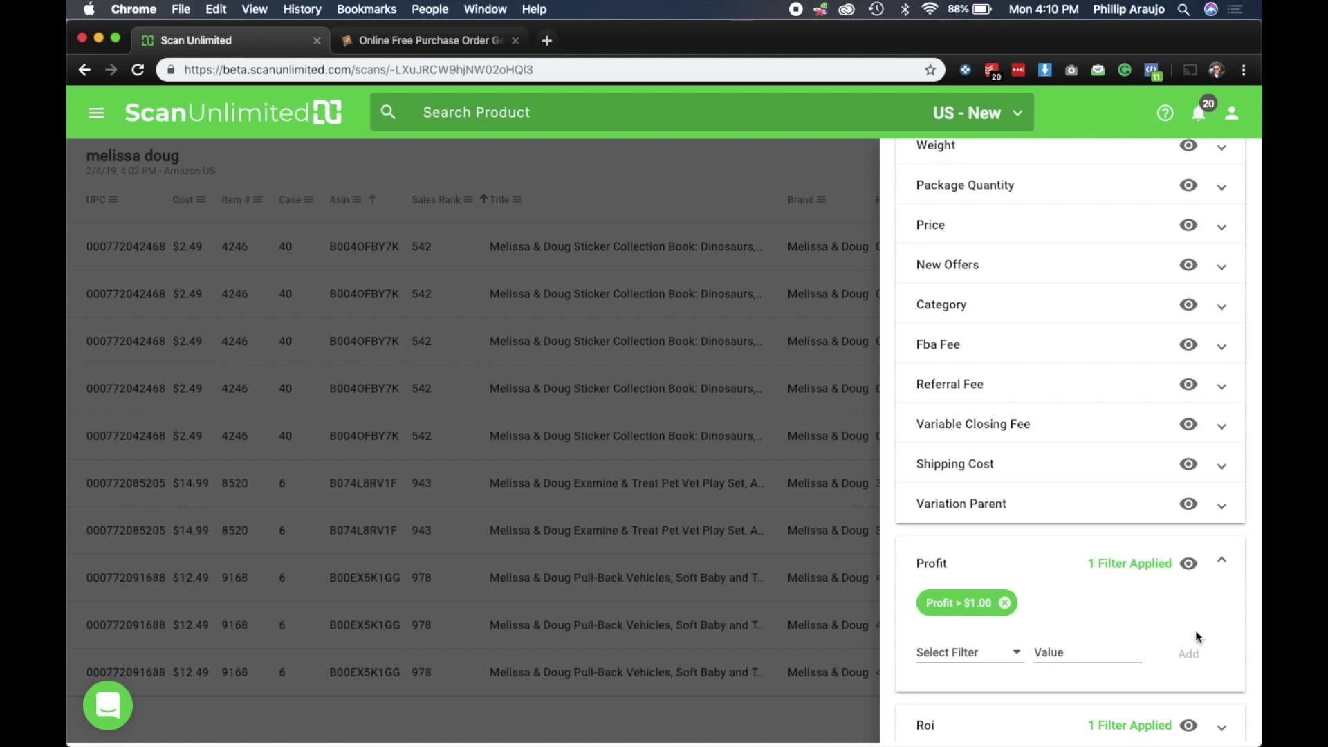
click(1051, 566)
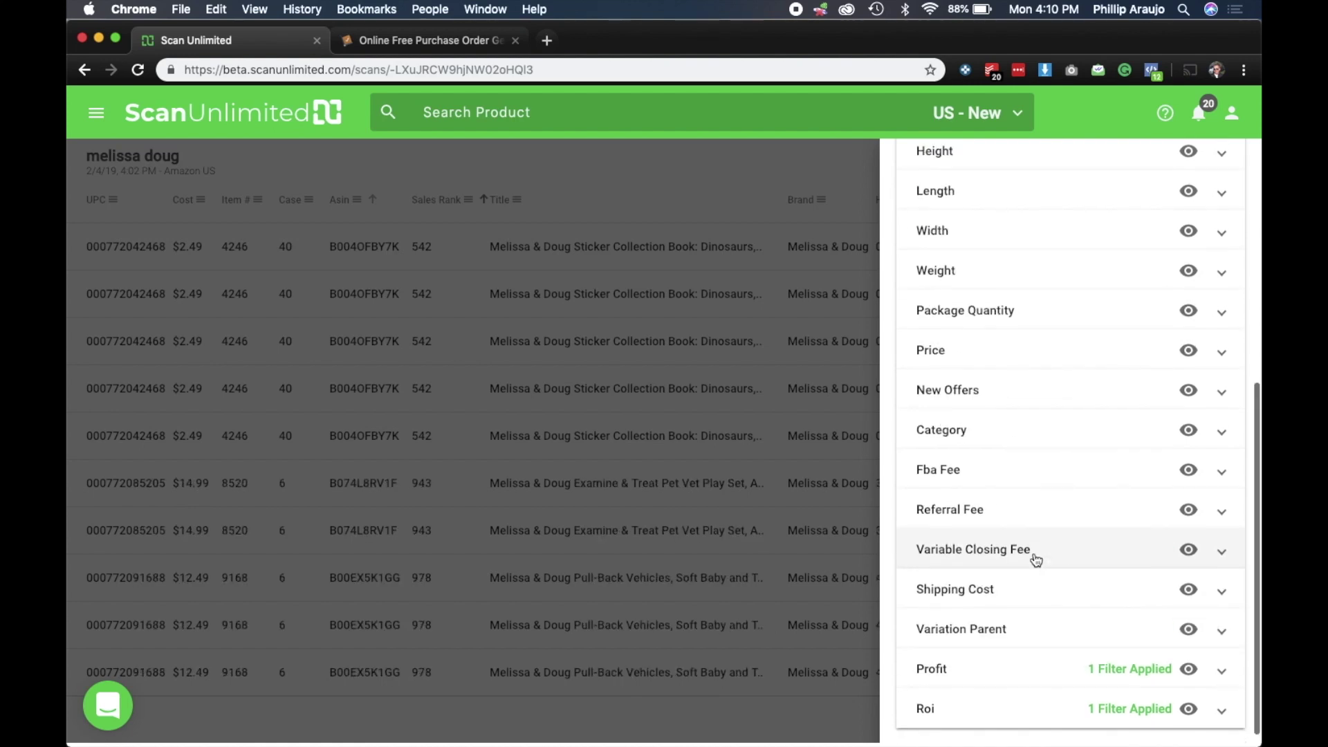
Hide the Height, Width and Weight columns in the Scan Filters panel
scroll(1036, 560, up, 5)
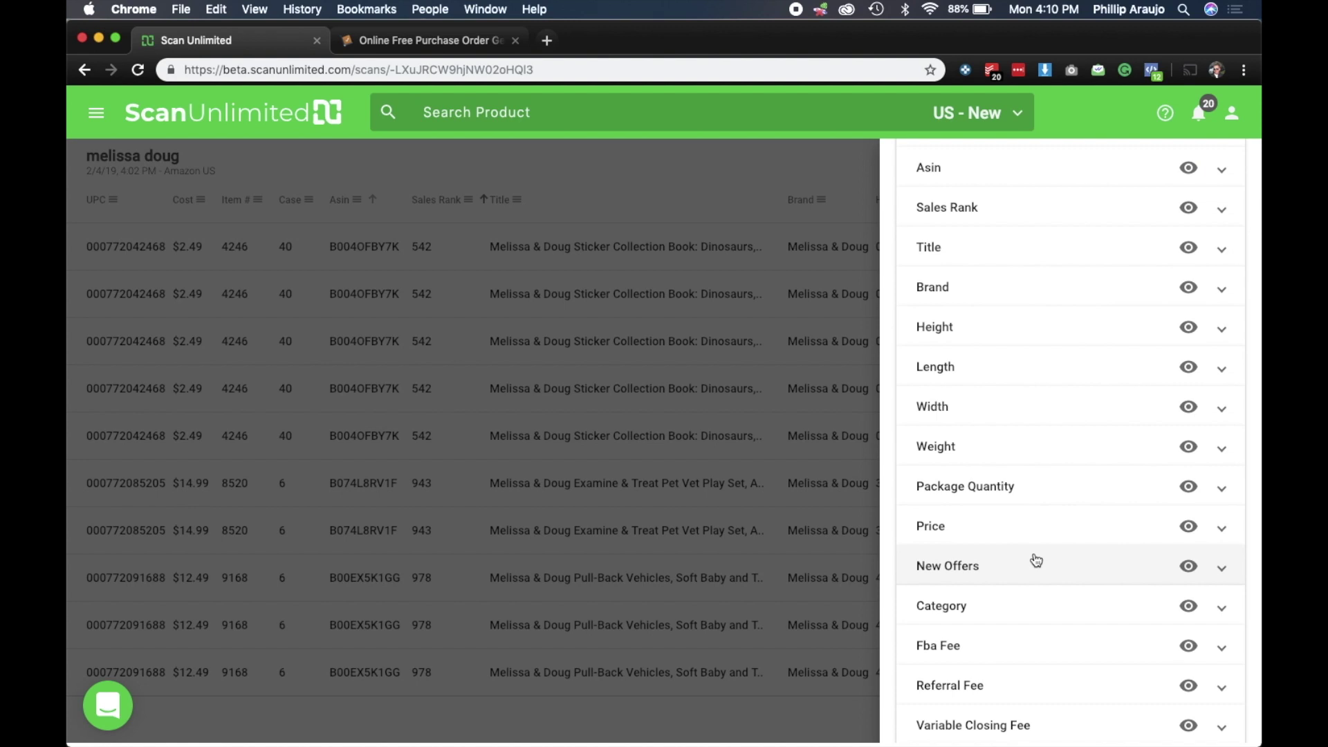
scroll(1035, 561, up, 6)
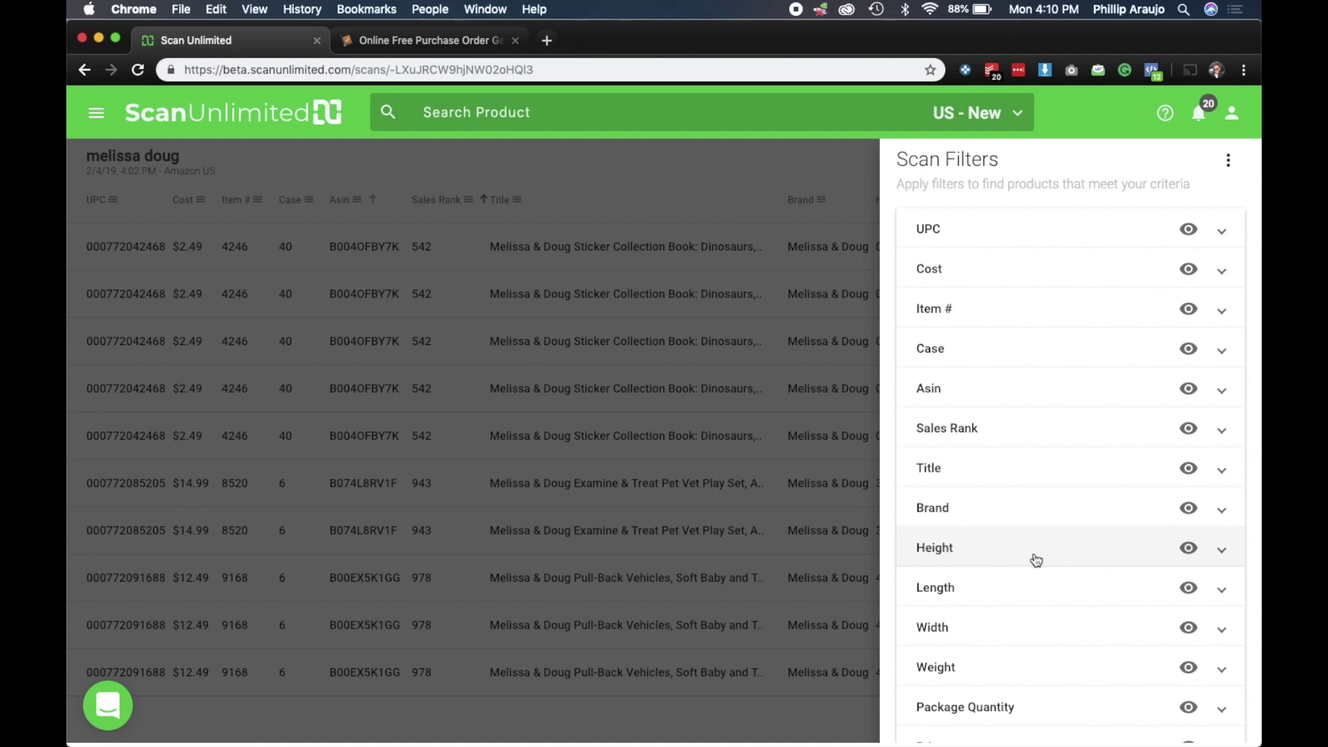
scroll(1034, 559, down, 3)
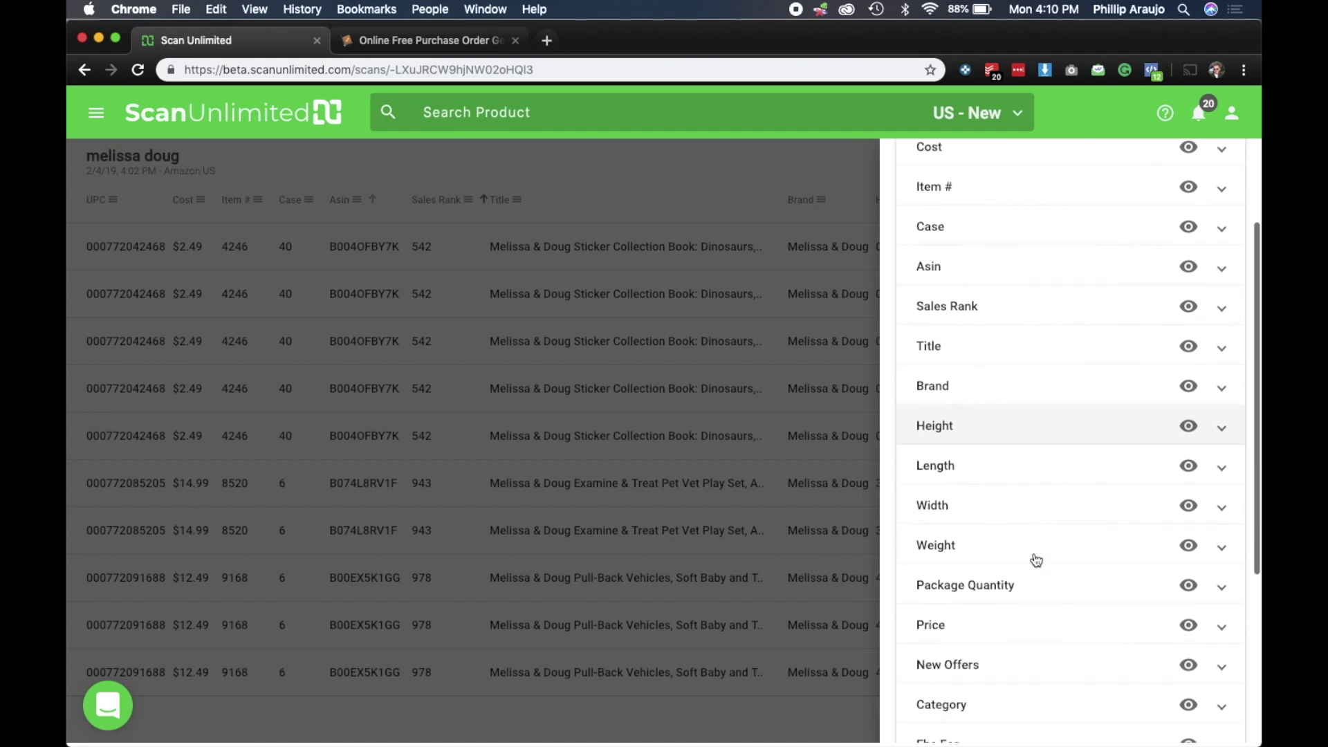
click(1190, 396)
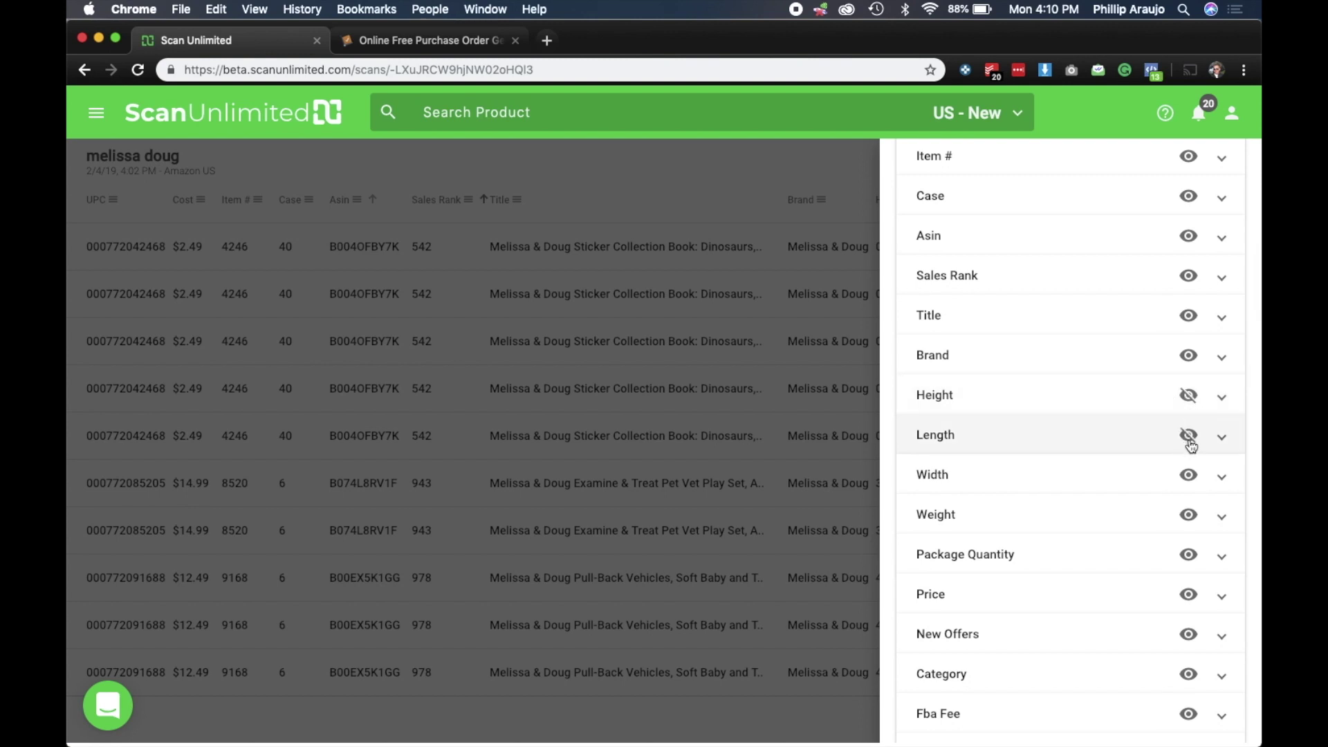
click(1188, 476)
click(1188, 516)
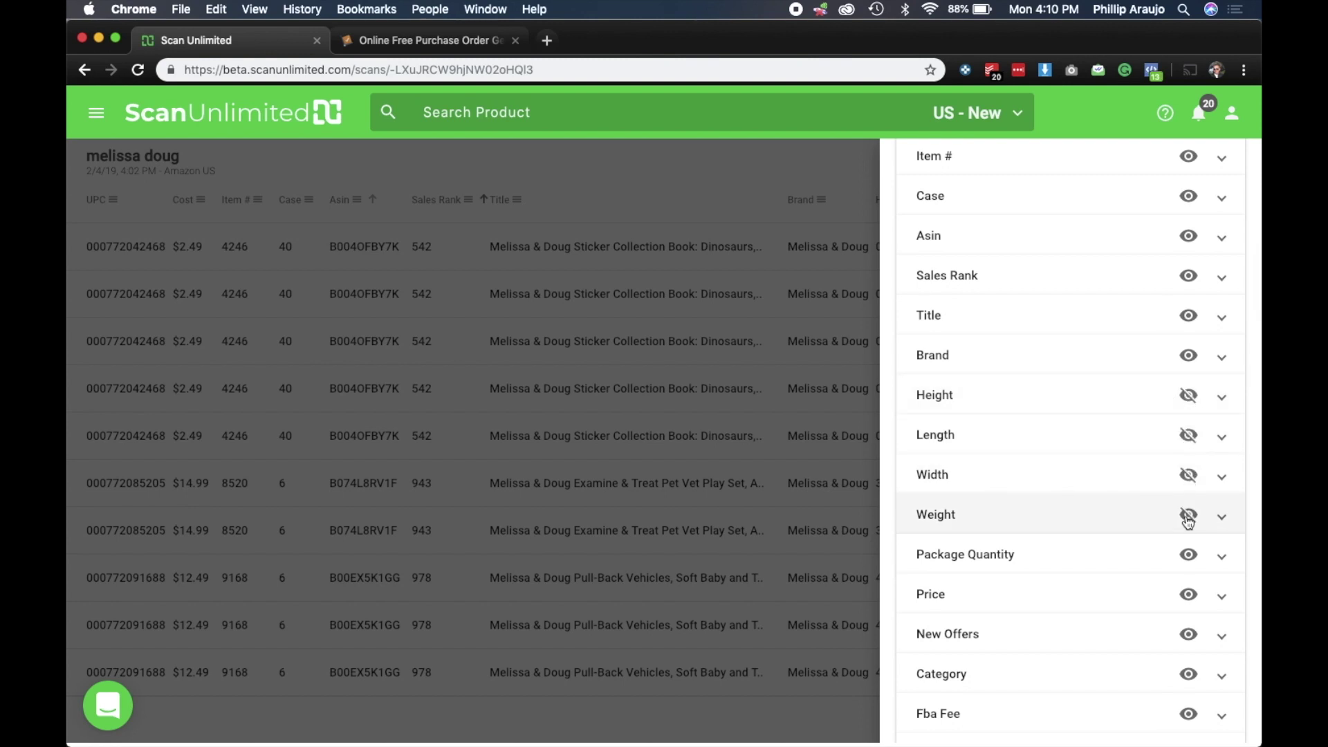
Hide the Referral Fee, Variable Closing Fee and Variation Parent columns
scroll(1188, 520, down, 4)
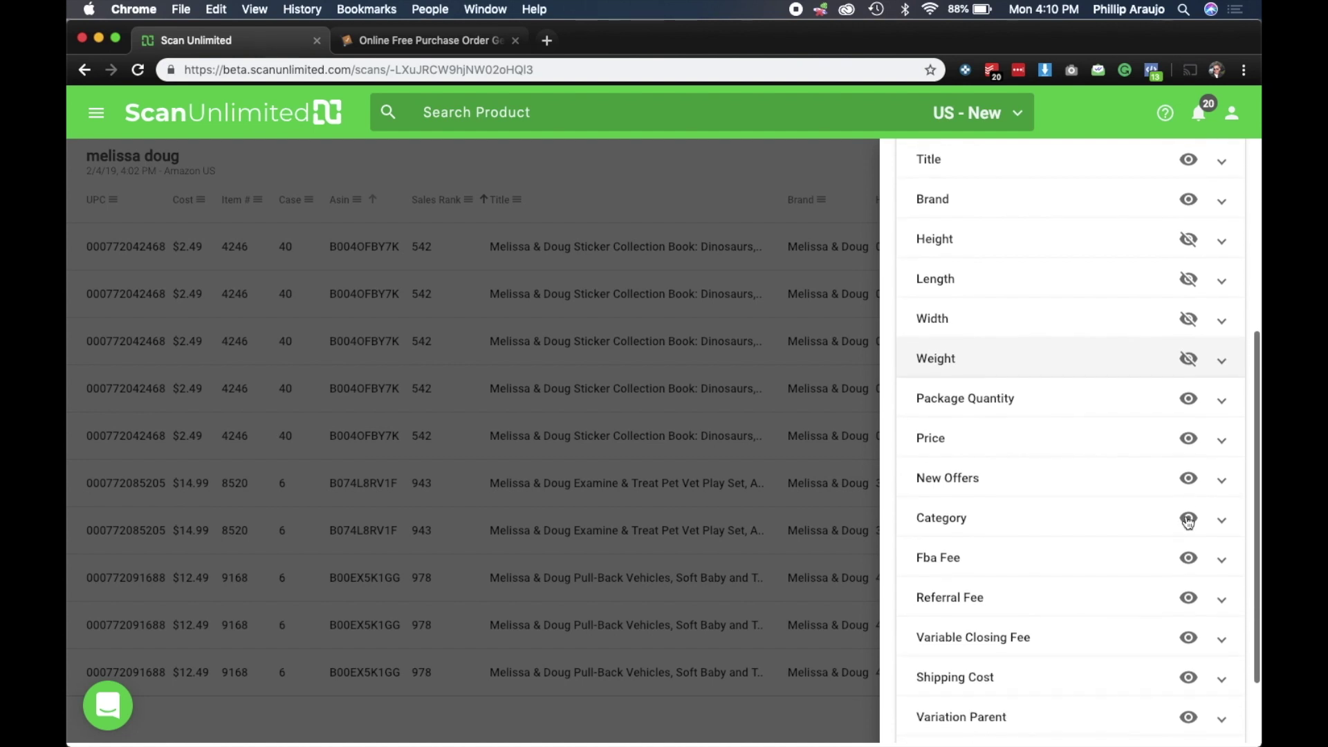
scroll(1189, 520, down, 3)
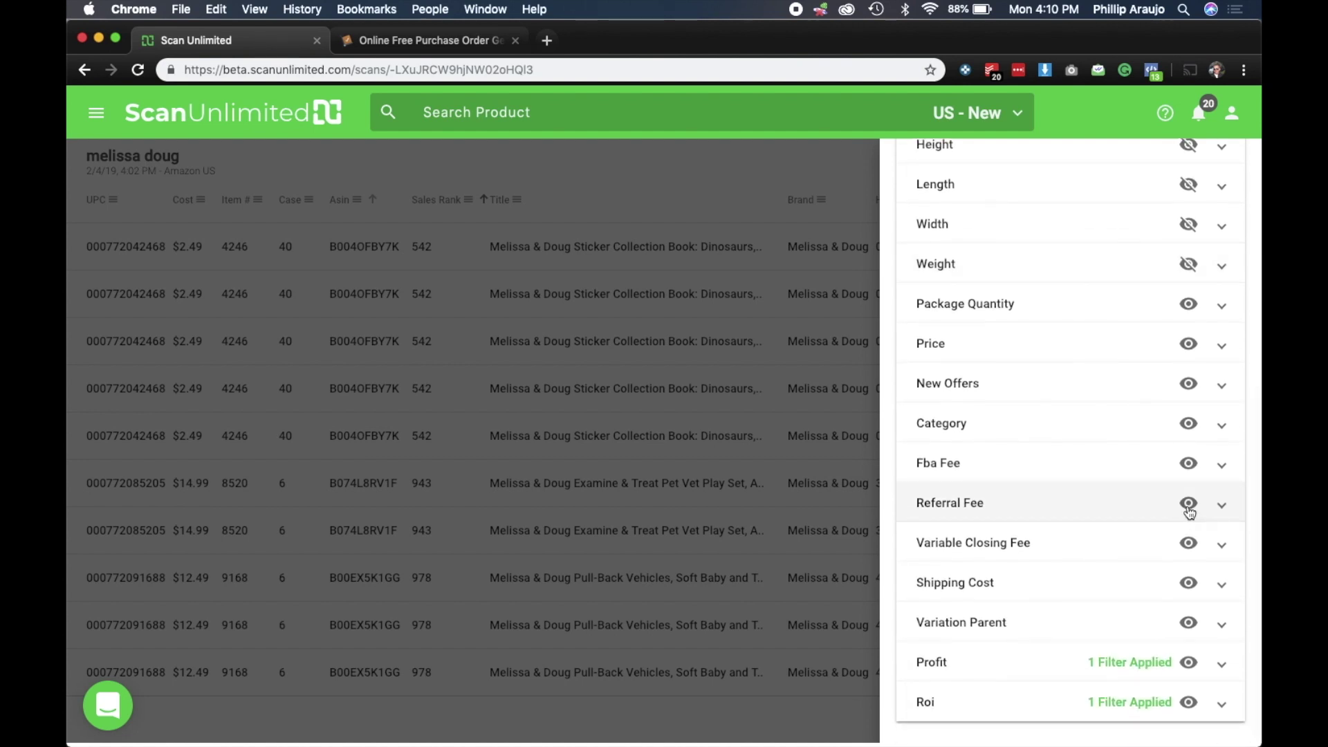
click(1189, 510)
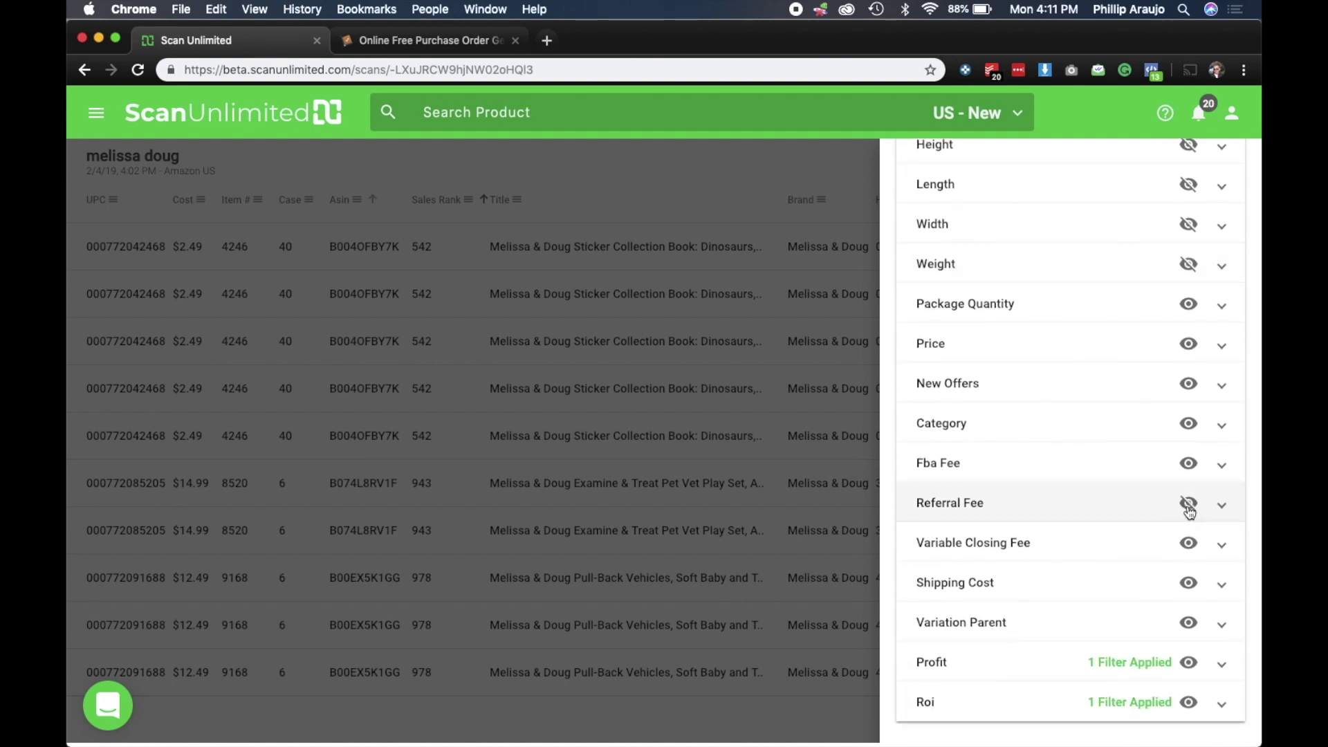
click(1189, 544)
scroll(1192, 551, down, 1)
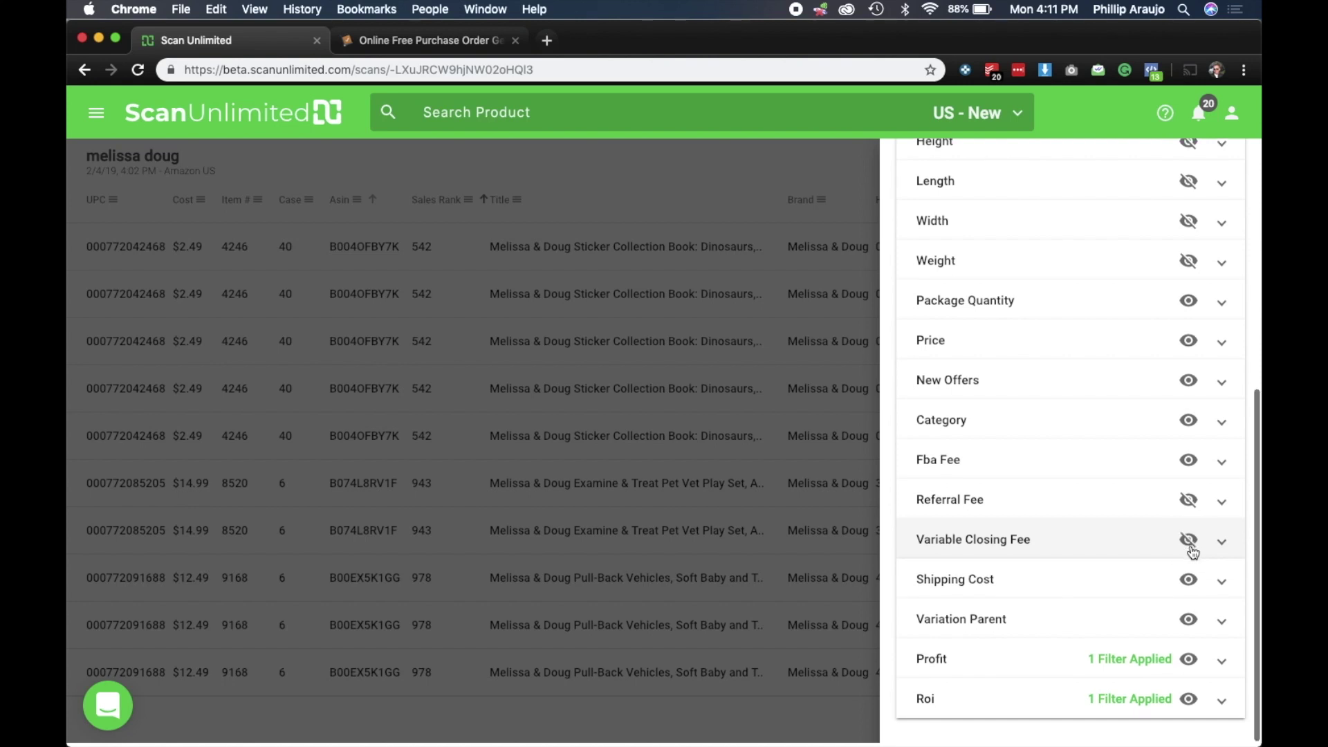
click(1189, 621)
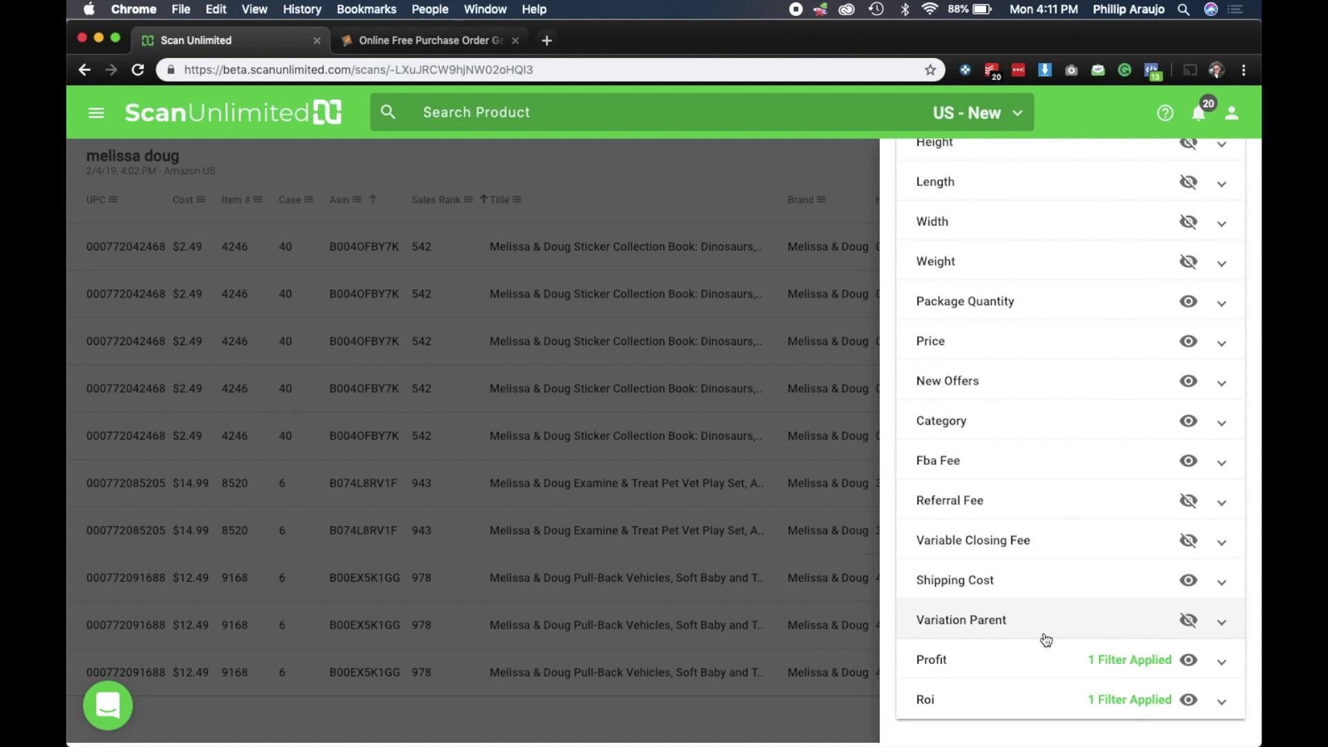
scroll(1043, 637, up, 8)
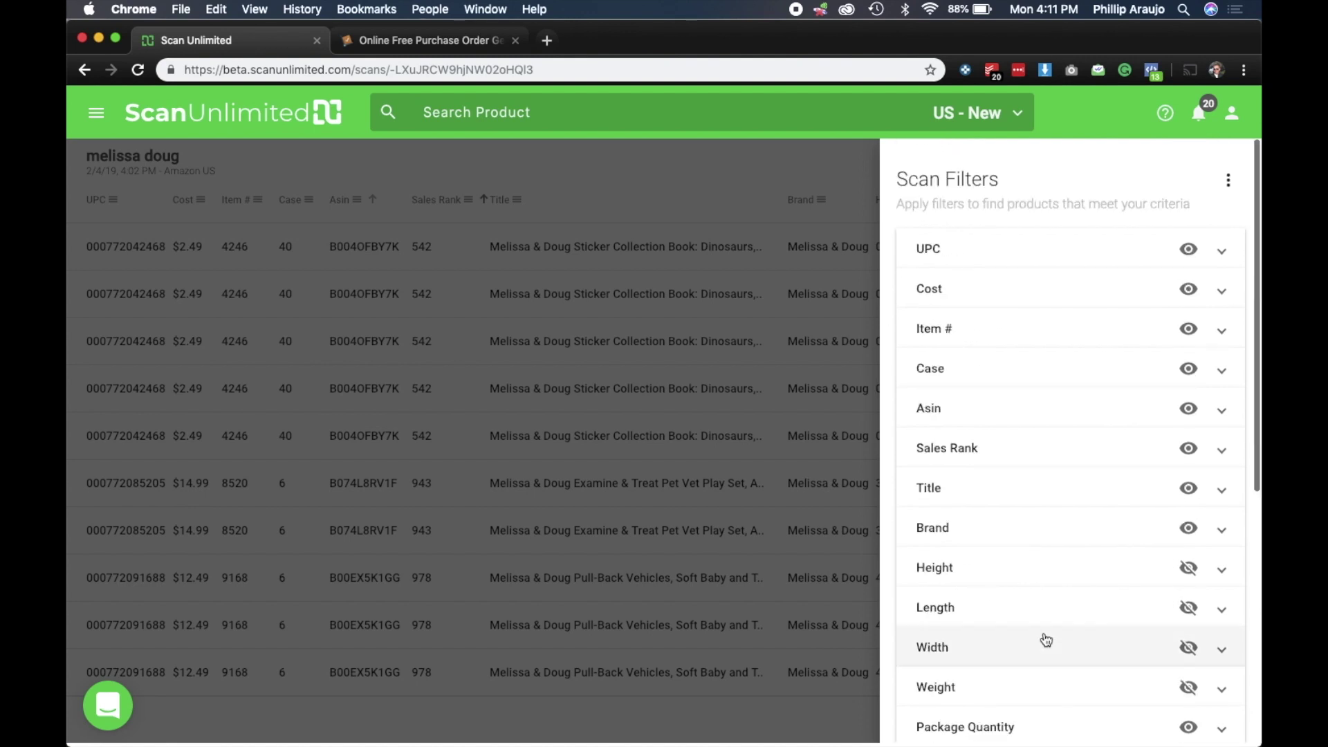
click(1039, 393)
Close the filters to reload the results and review the Sticker Collection Book's profit and ROI
click(760, 394)
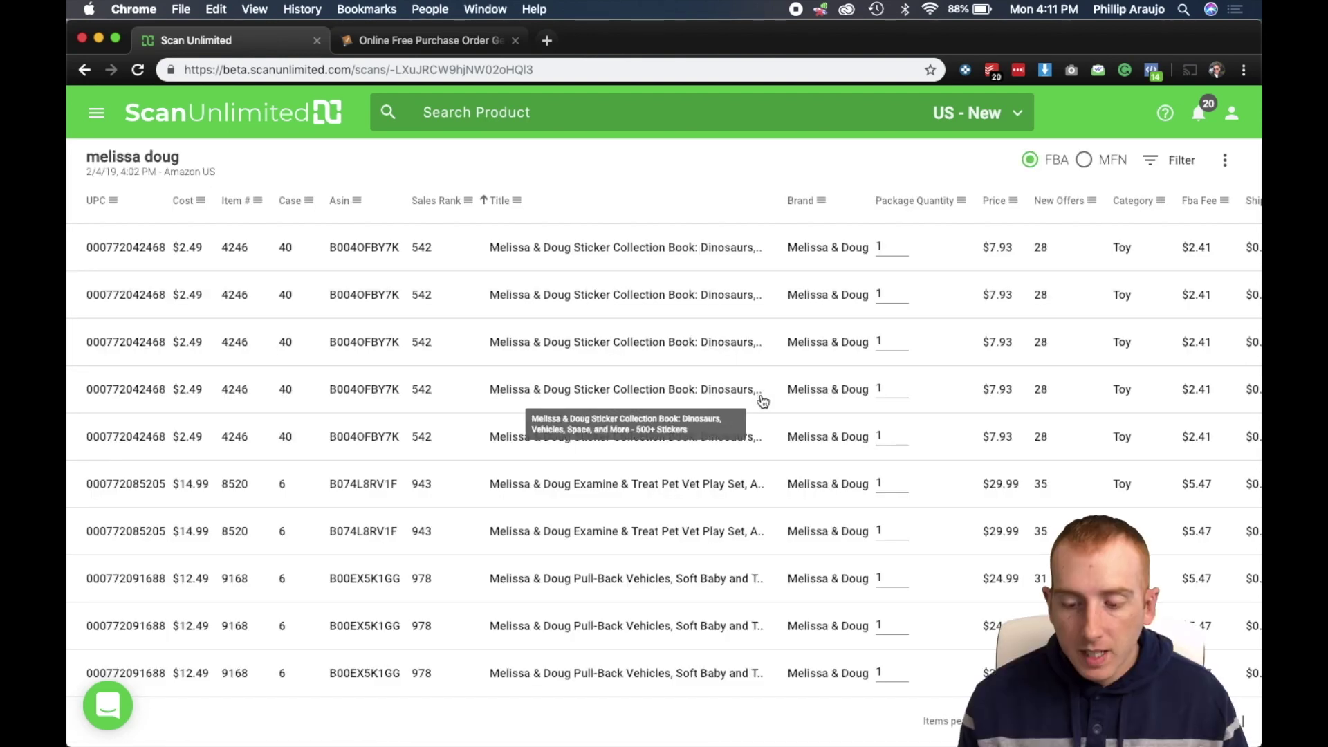
scroll(840, 463, right, 5)
scroll(841, 464, left, 5)
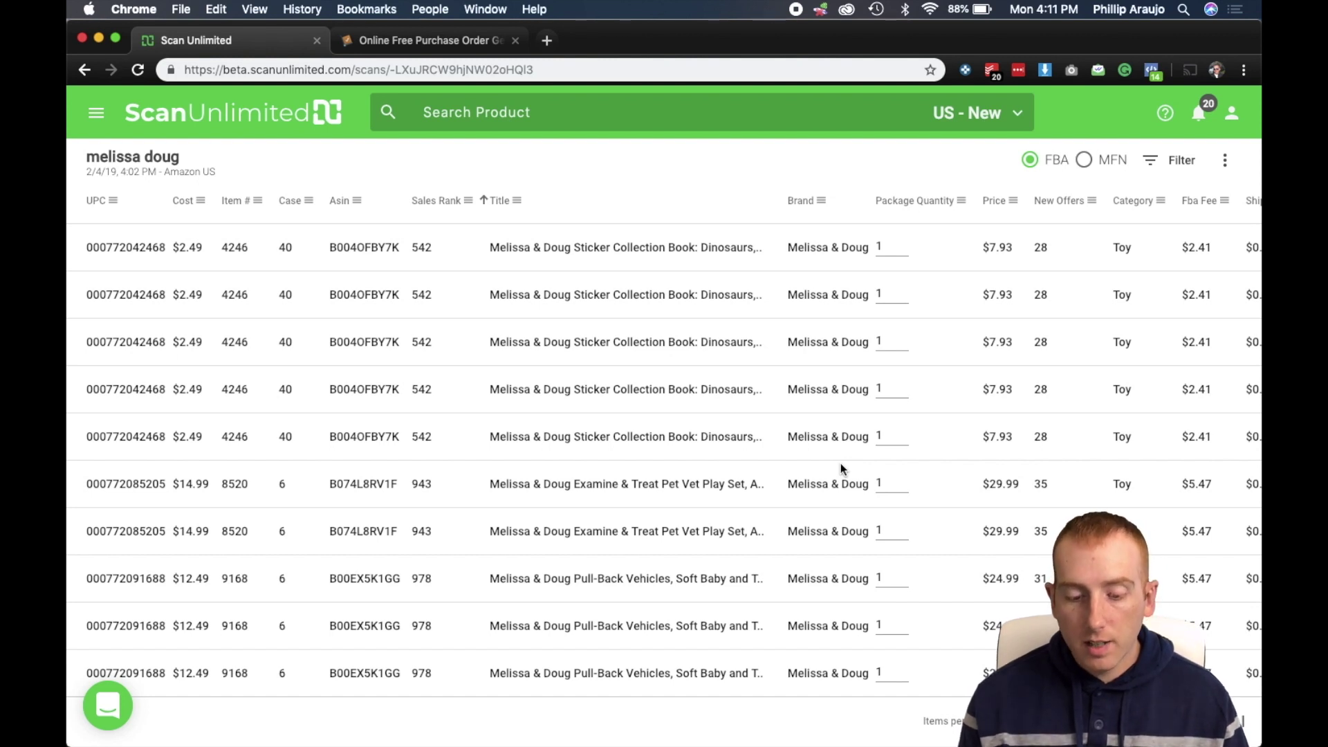
scroll(418, 277, right, 2)
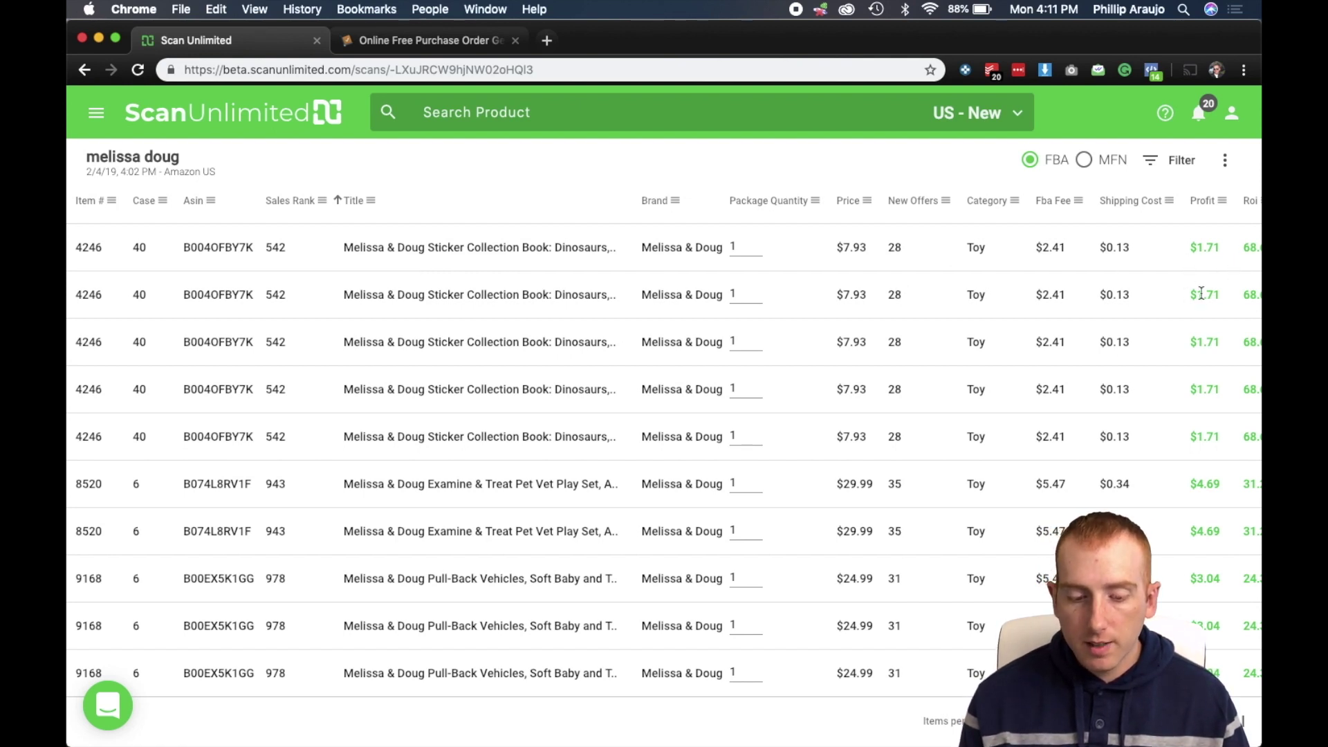
scroll(1201, 296, right, 1)
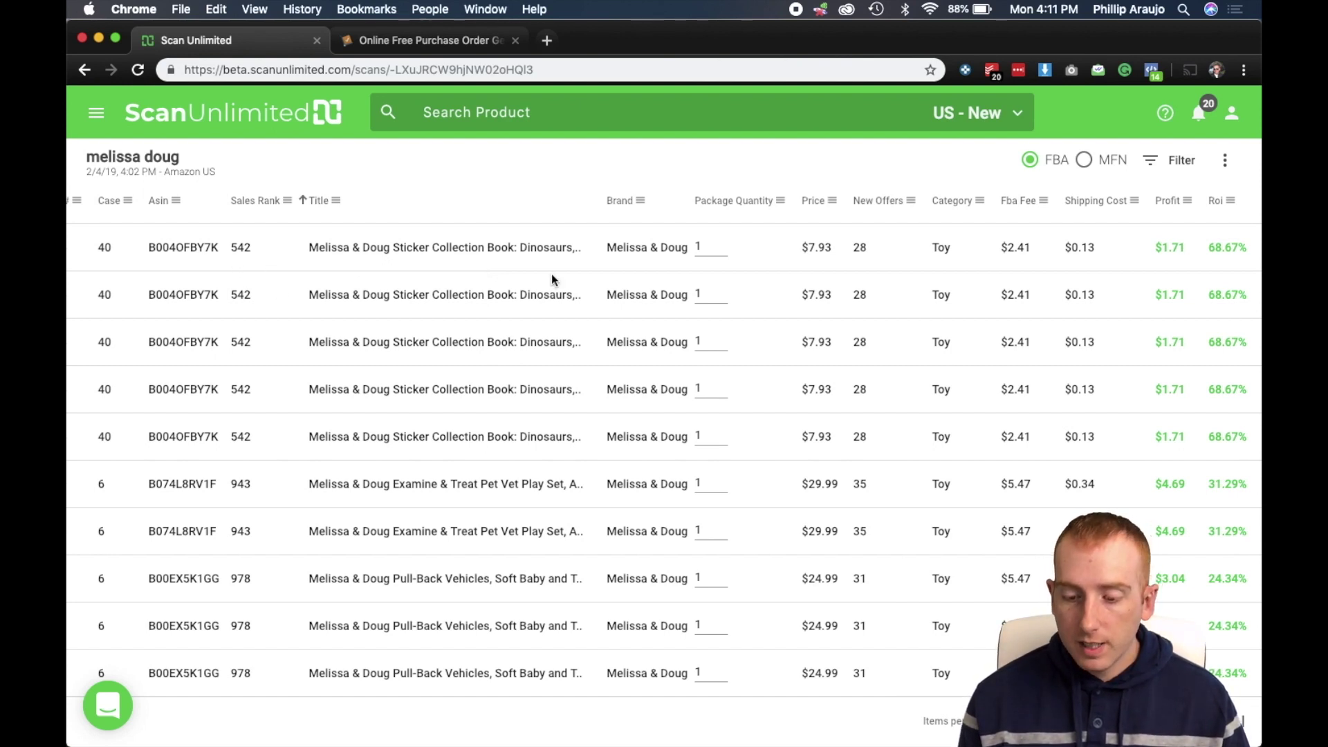
double_click(942, 249)
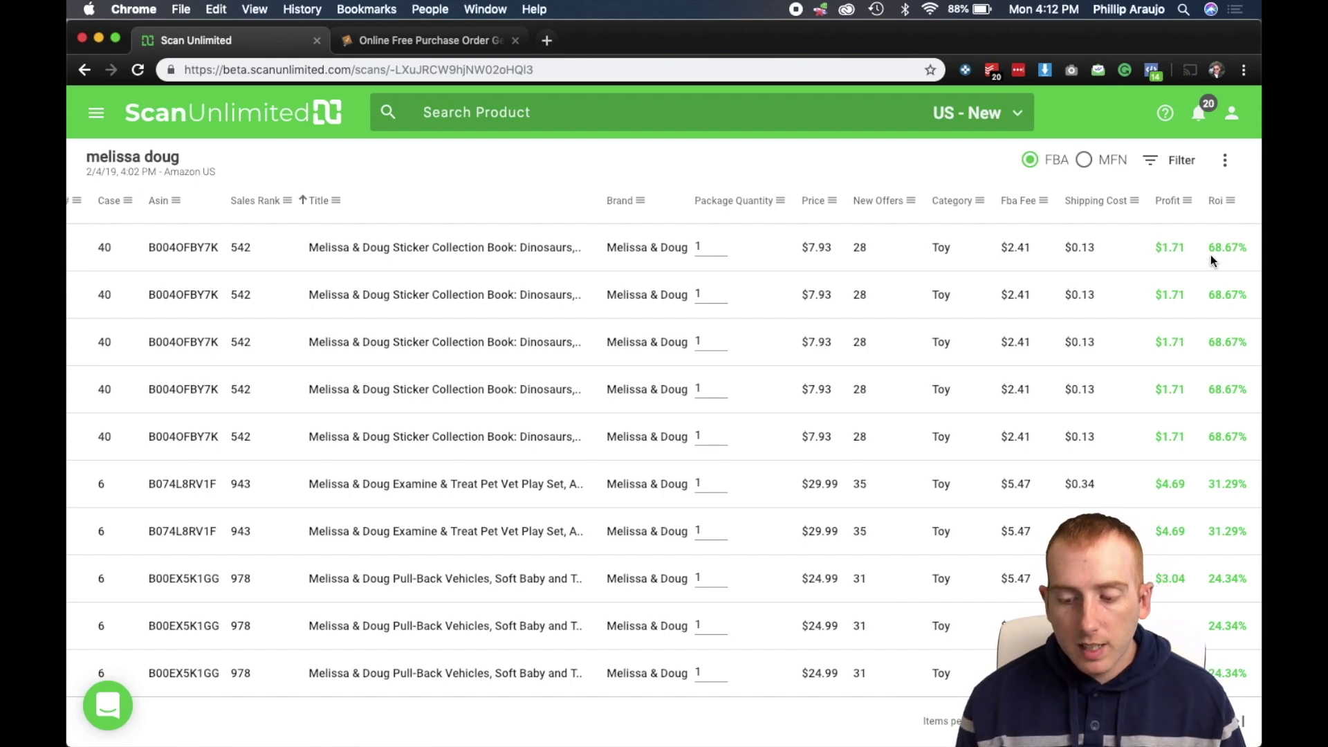
scroll(1211, 254, right, 2)
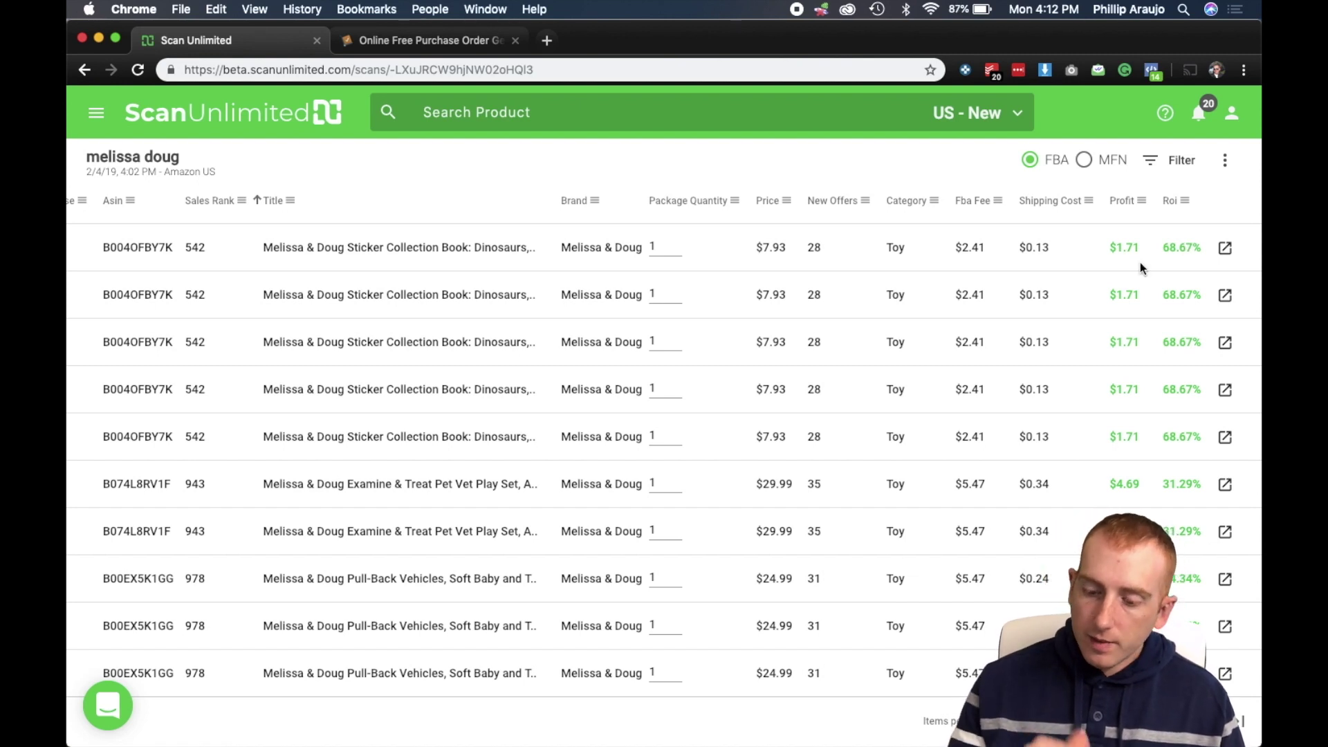
Open the Sticker Collection Book's product page and view its 365-day price and rank history
click(1225, 251)
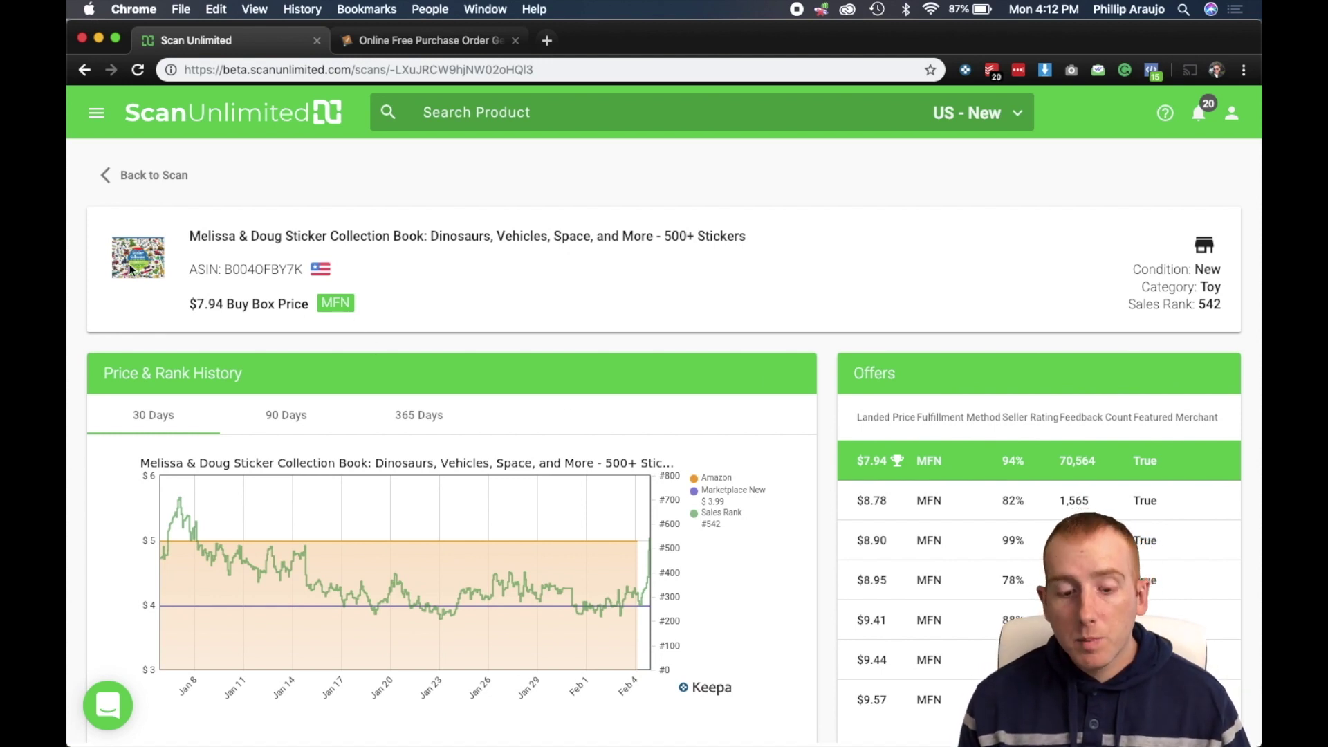
scroll(128, 264, down, 1)
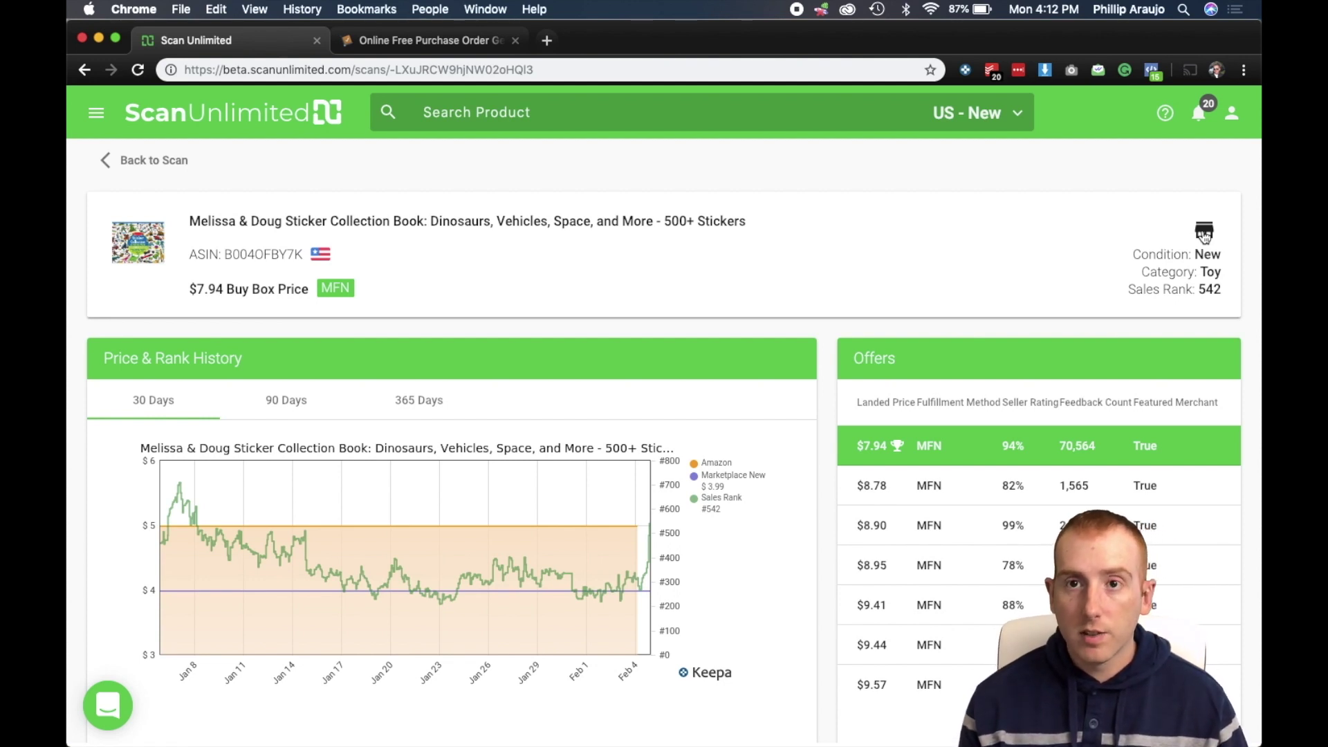
scroll(1204, 235, down, 3)
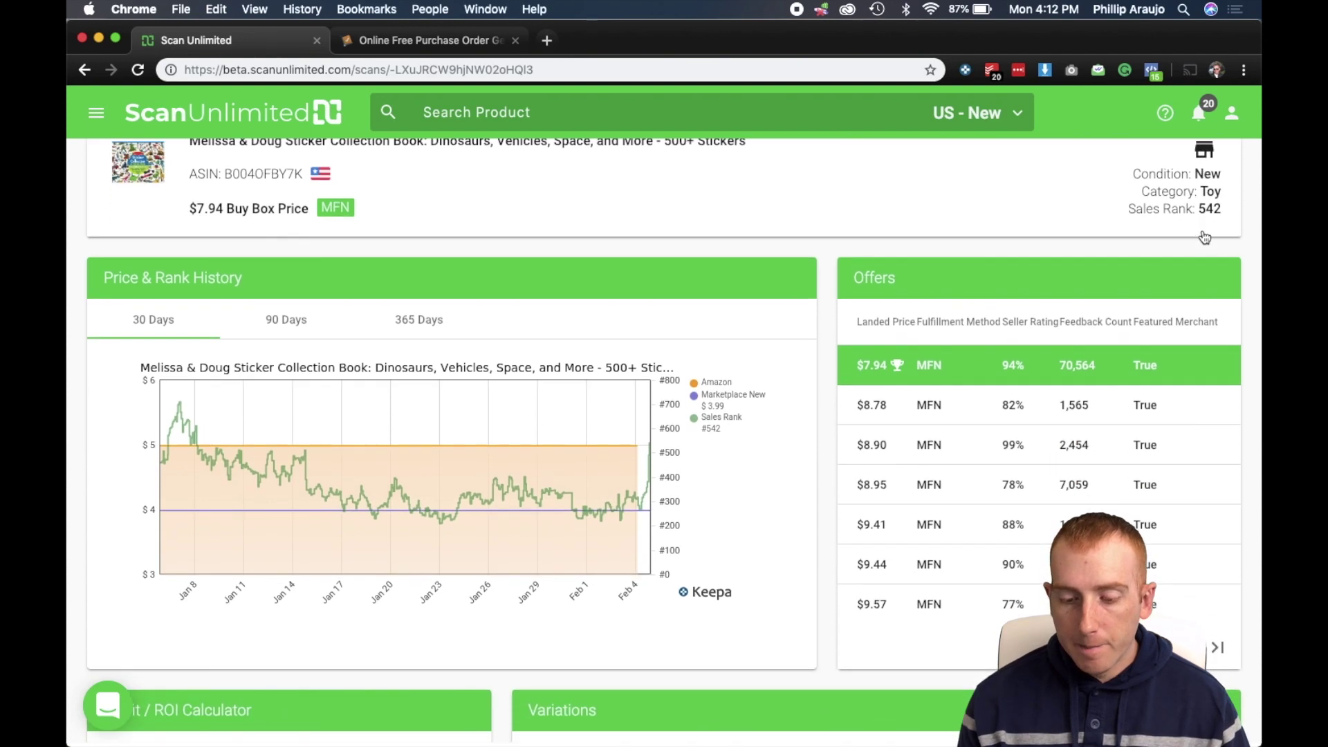
scroll(387, 432, down, 1)
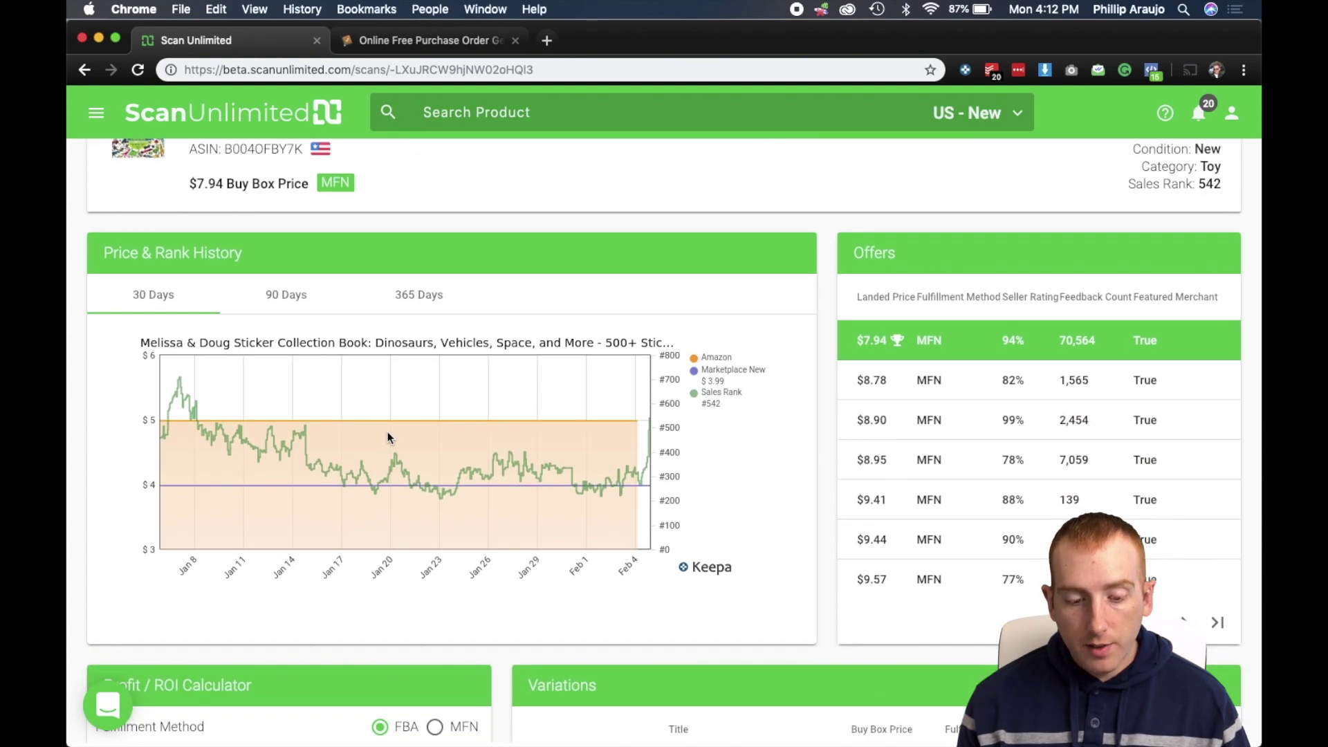
click(283, 296)
click(421, 296)
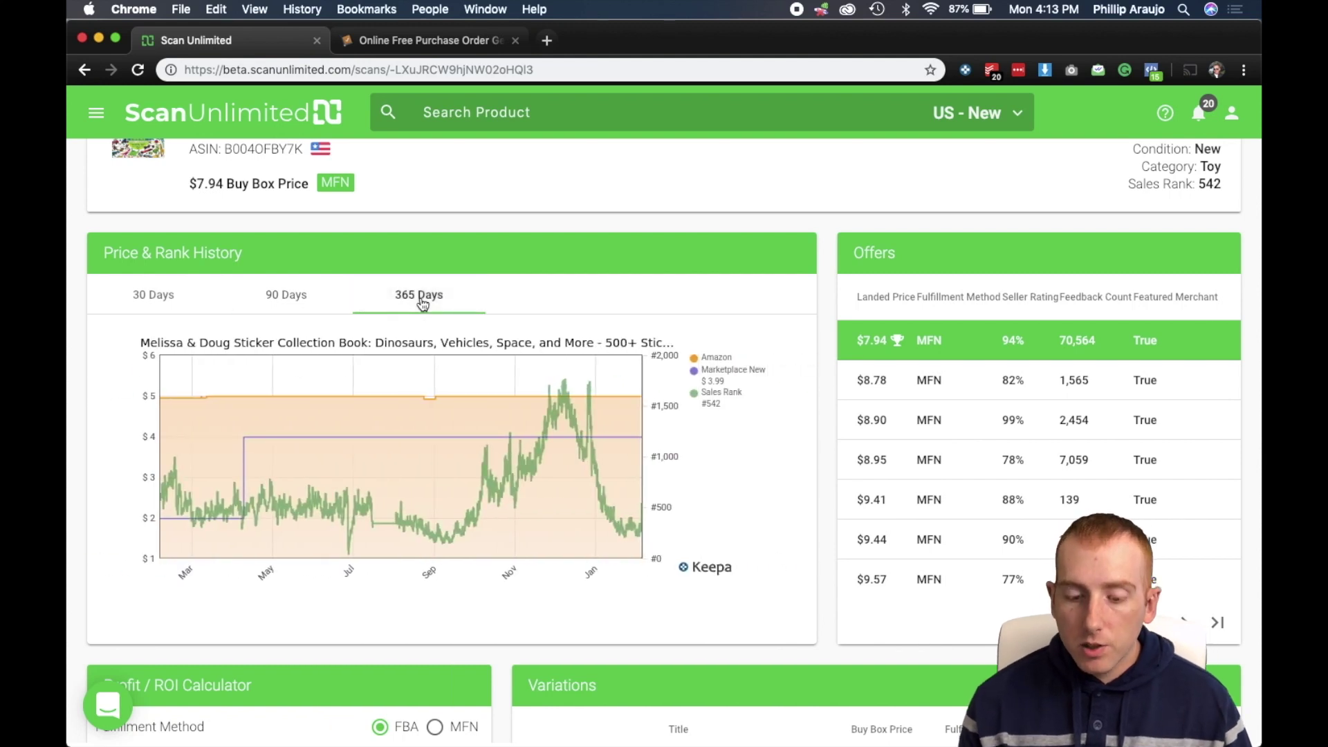
scroll(873, 344, down, 1)
scroll(873, 341, up, 1)
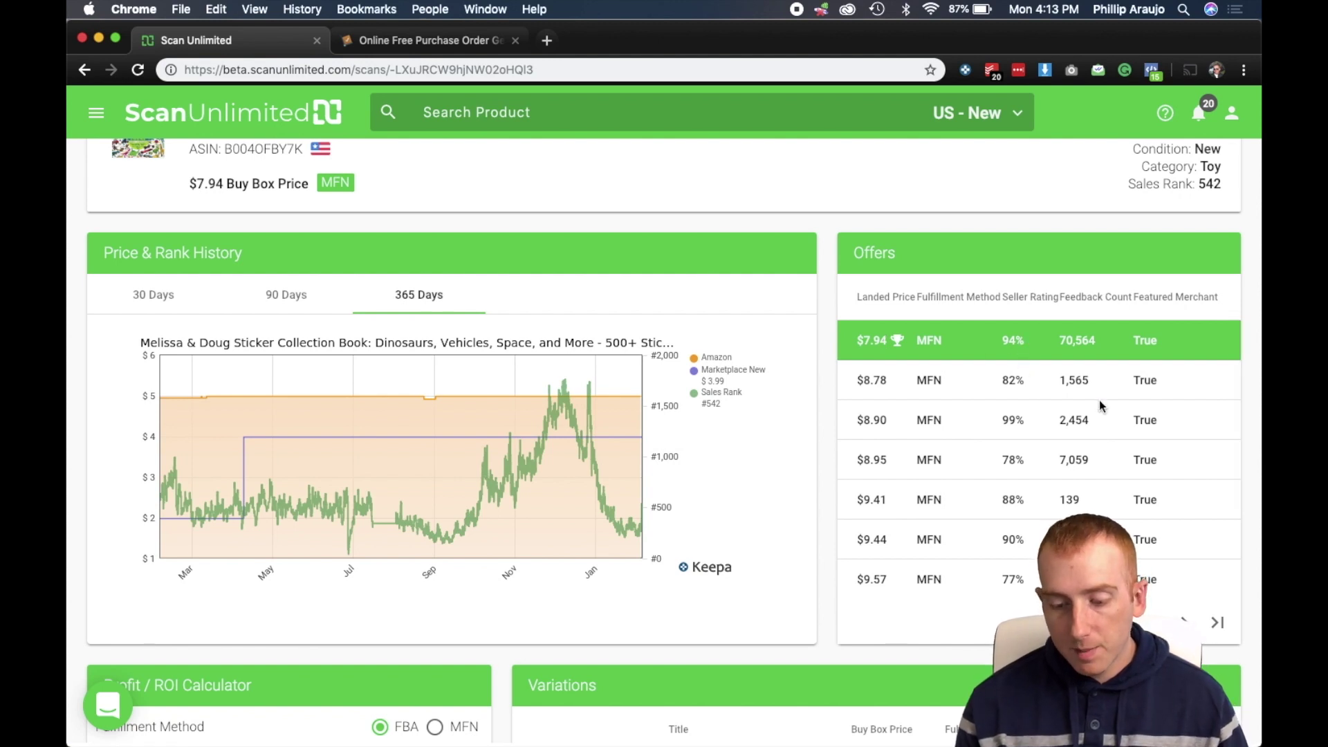
scroll(1101, 406, down, 3)
scroll(1102, 406, up, 3)
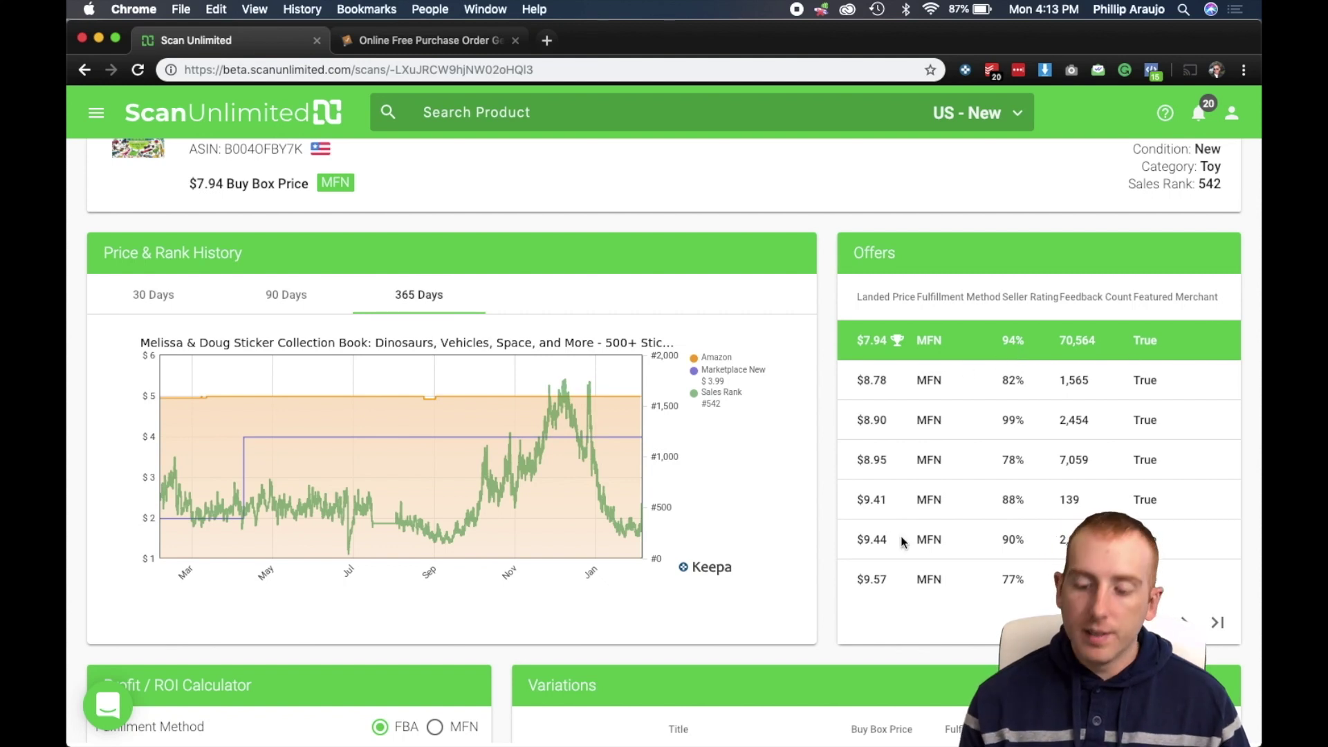
Change the calculator's product price from $7.94 to $8.50, yielding $2.20 profit and 88.2% ROI
scroll(734, 551, down, 5)
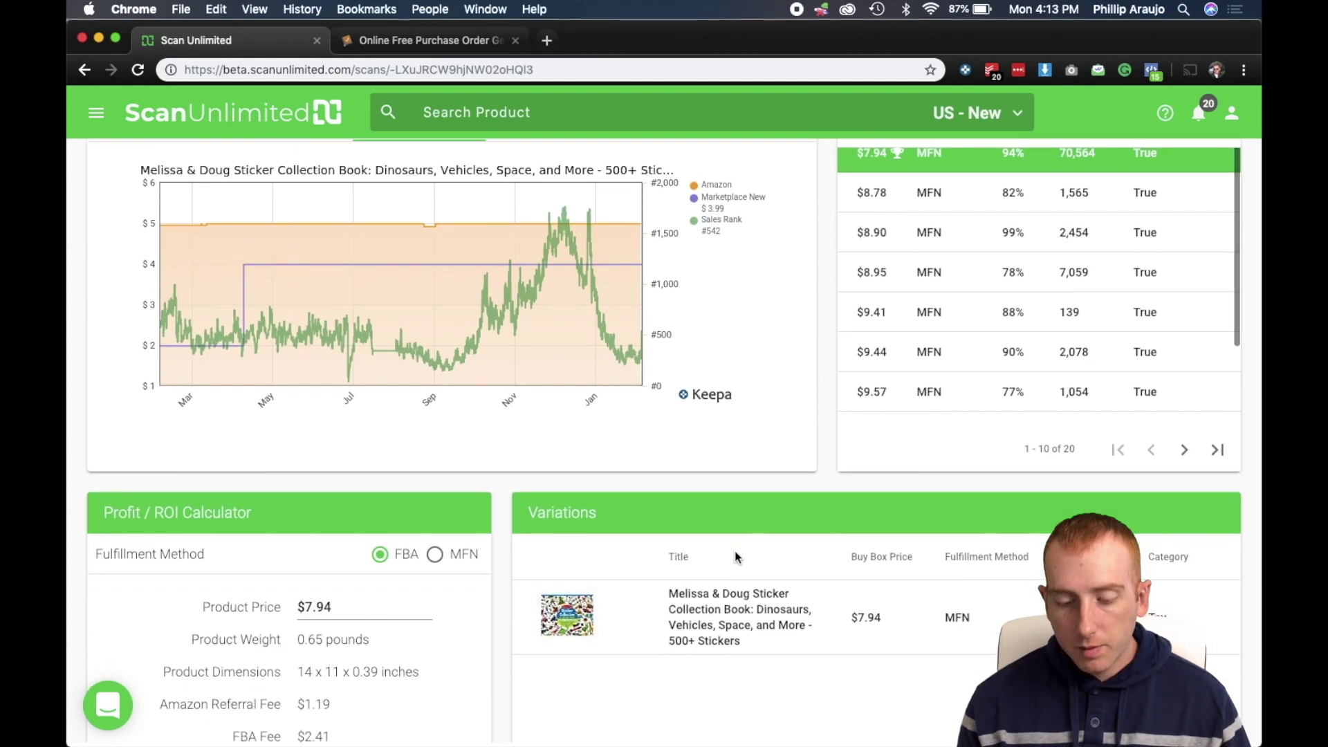
scroll(734, 551, down, 1)
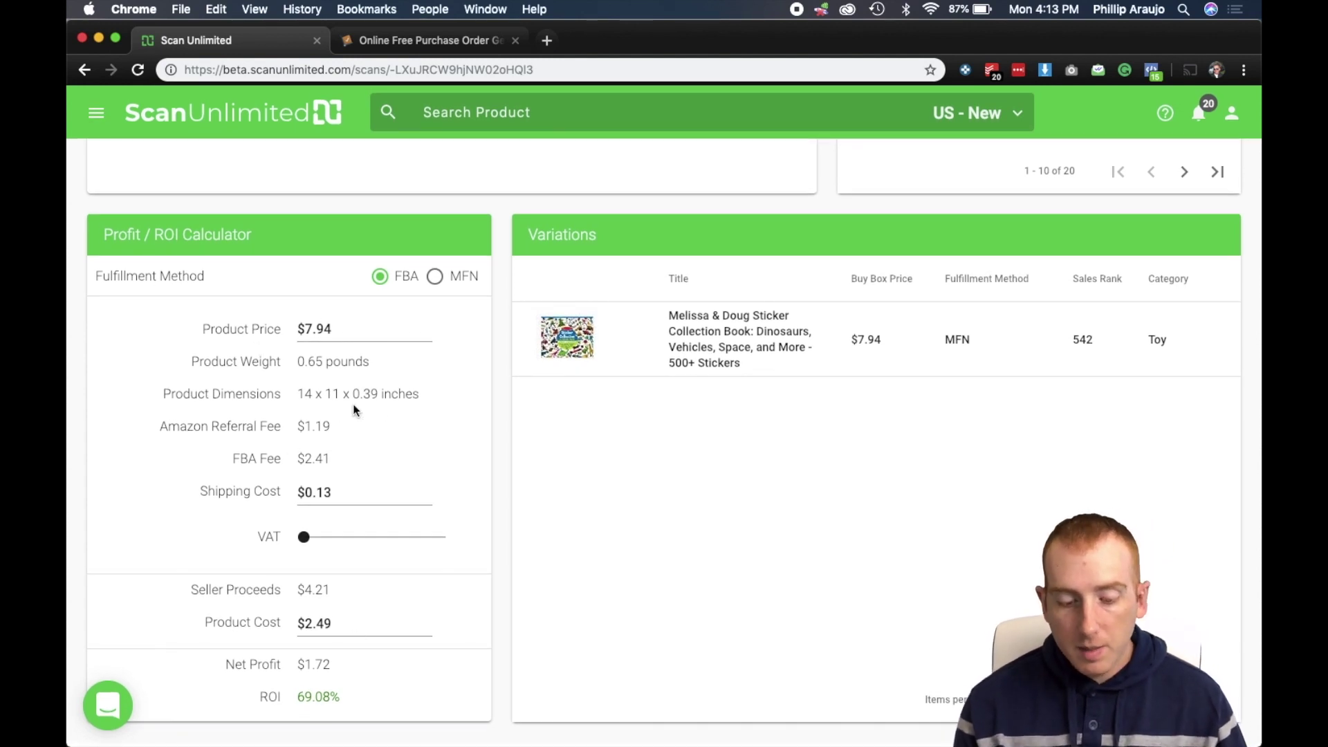
click(355, 330)
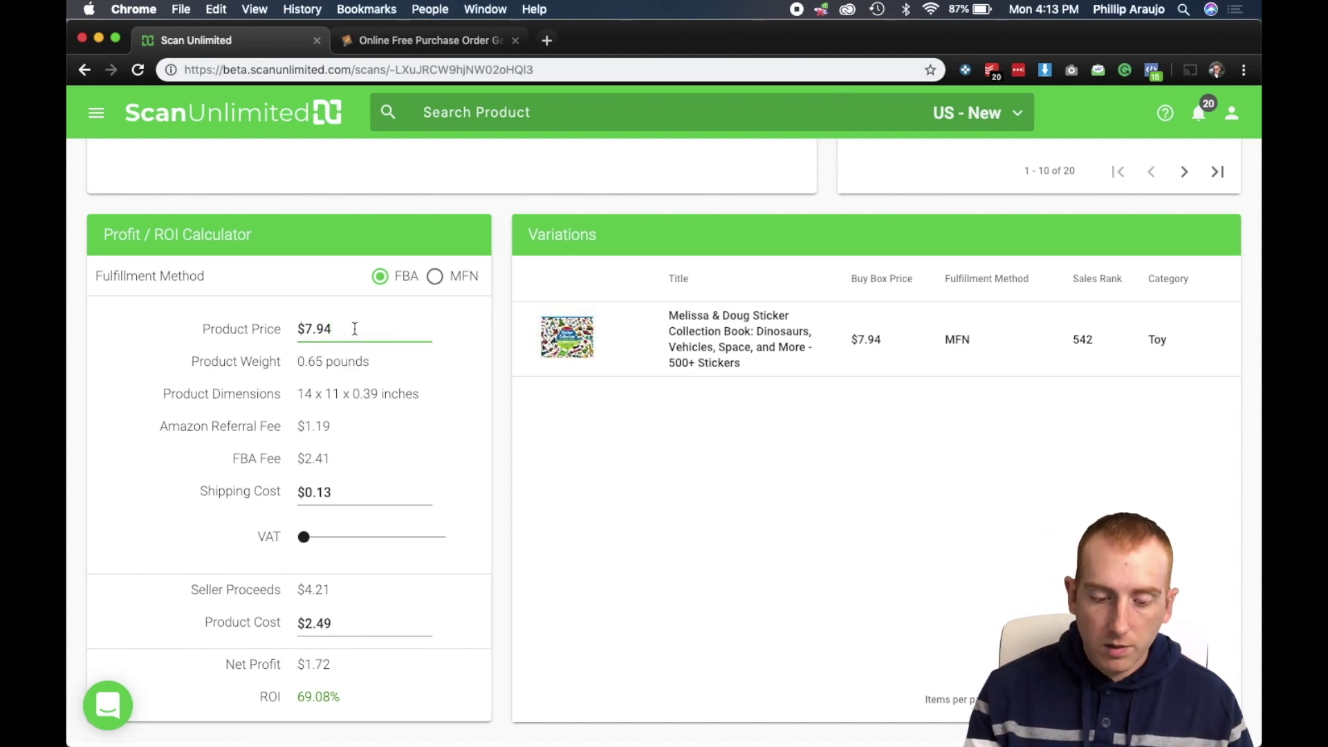
key(BackSpace)
key(BackSpace)
key(BackSpace)
key(BackSpace)
text(8.50)
click(482, 453)
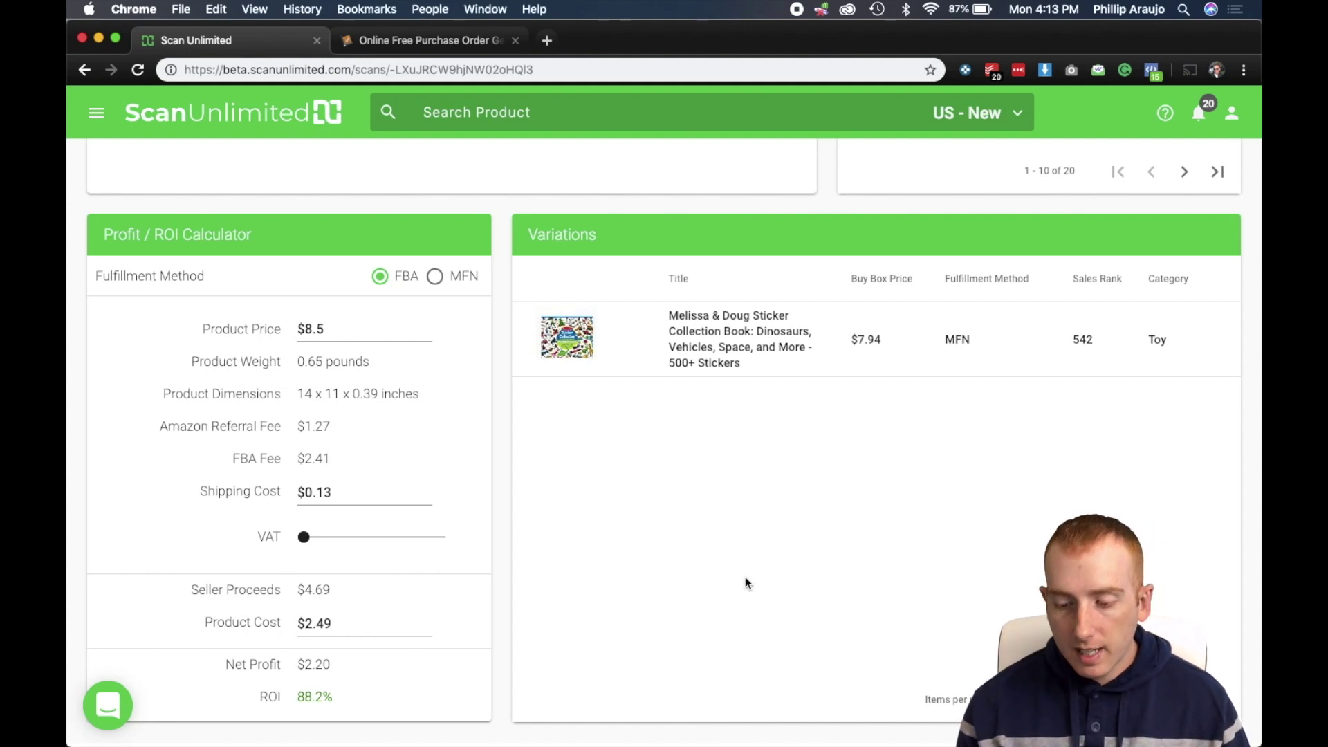
scroll(745, 583, up, 2)
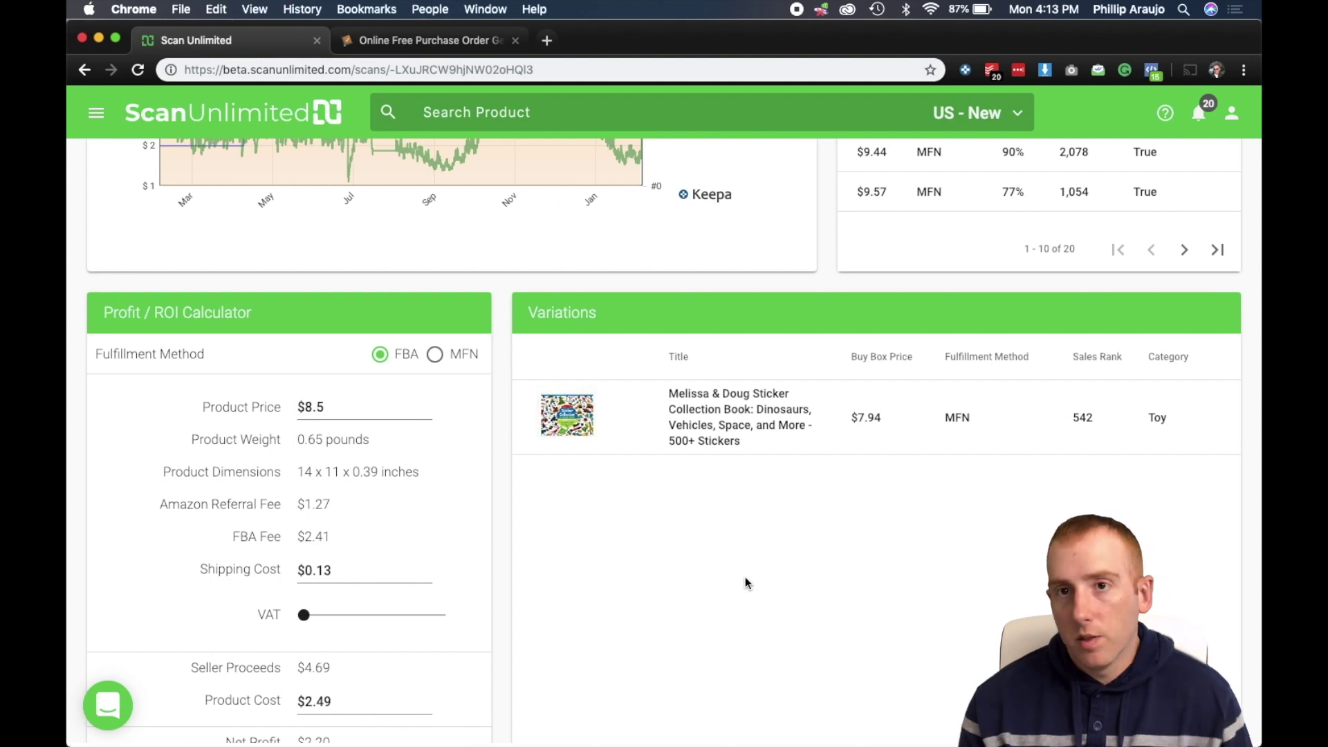
scroll(745, 576, up, 10)
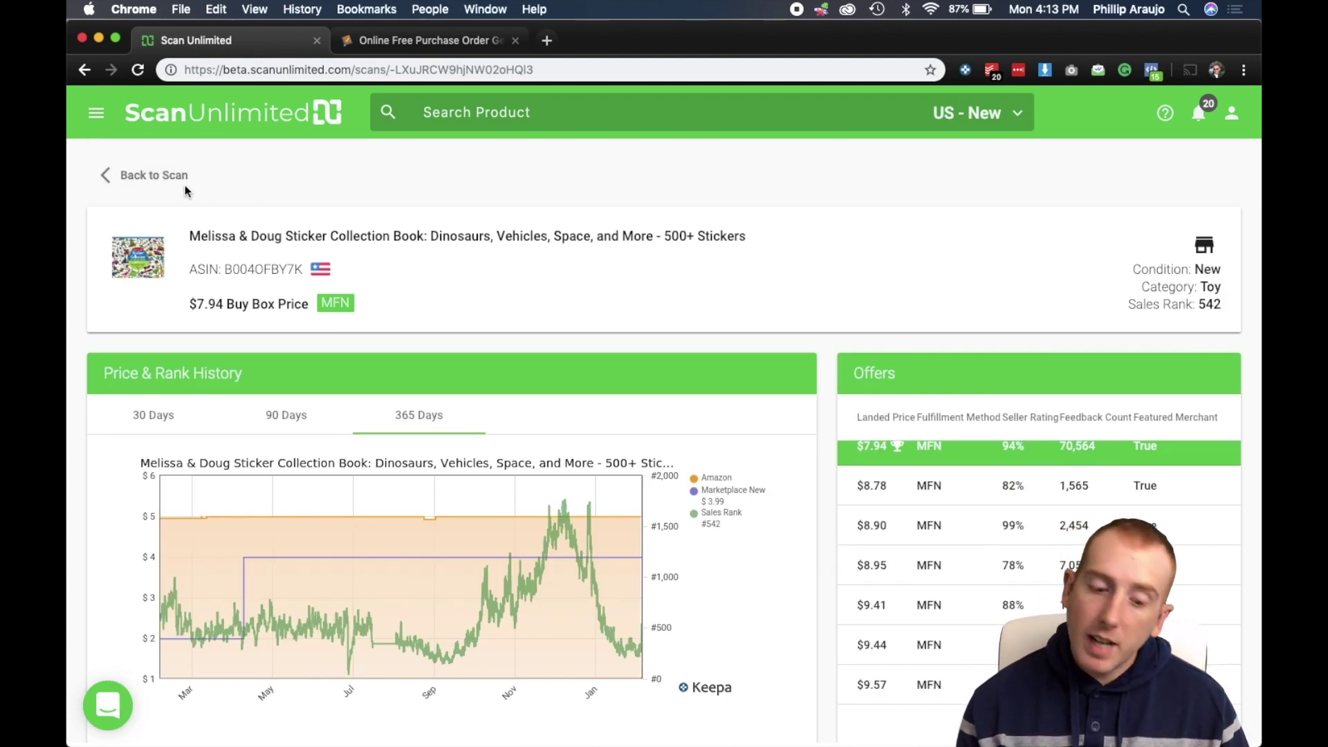
Go back to the melissa doug results and scroll the table to its left columns
click(145, 181)
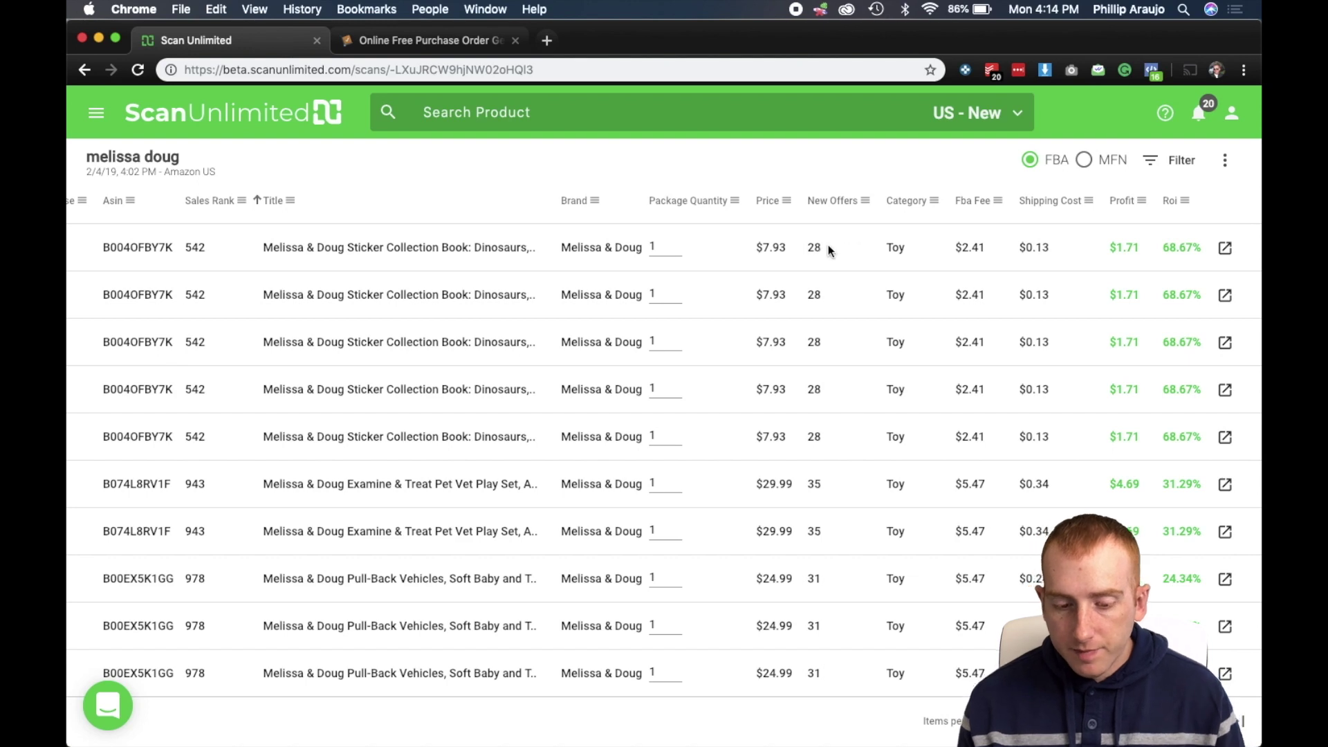
scroll(699, 267, left, 5)
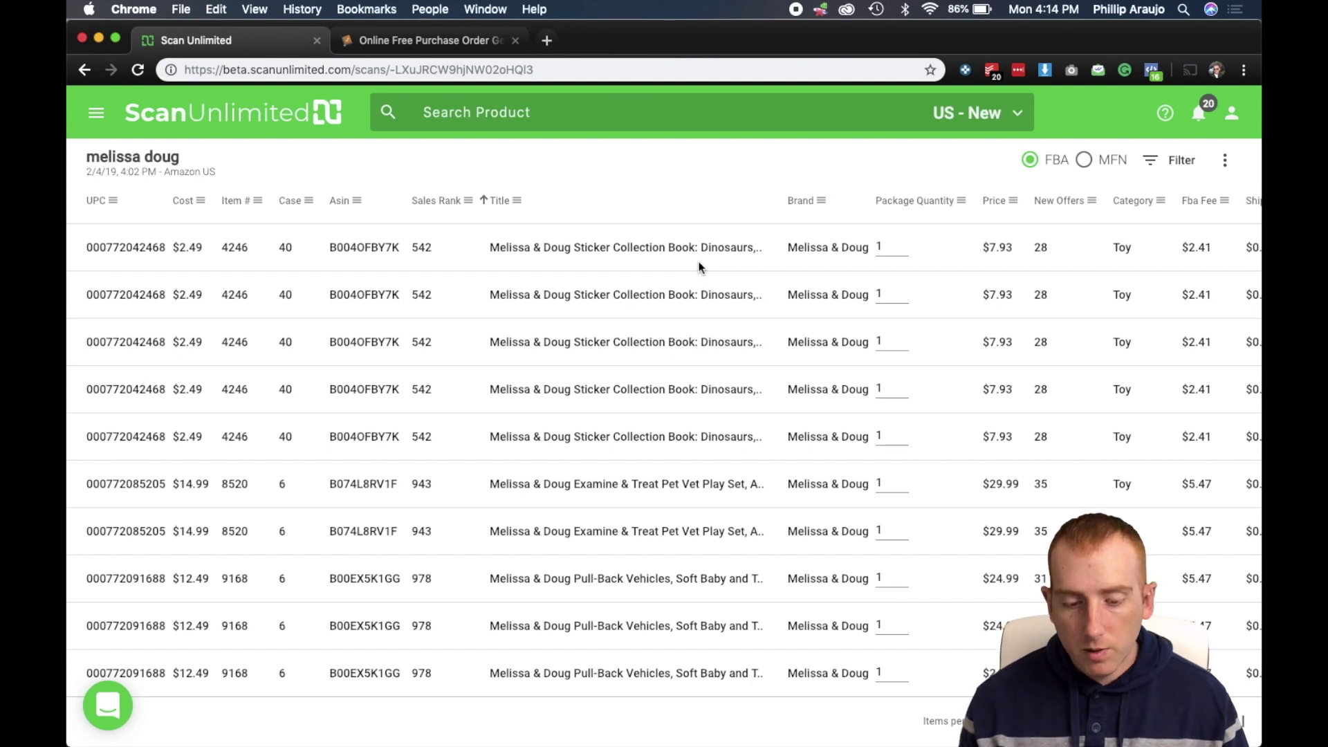
In the Zoho PO generator, enter 'My company' as company name and '123 main street' as address
click(396, 43)
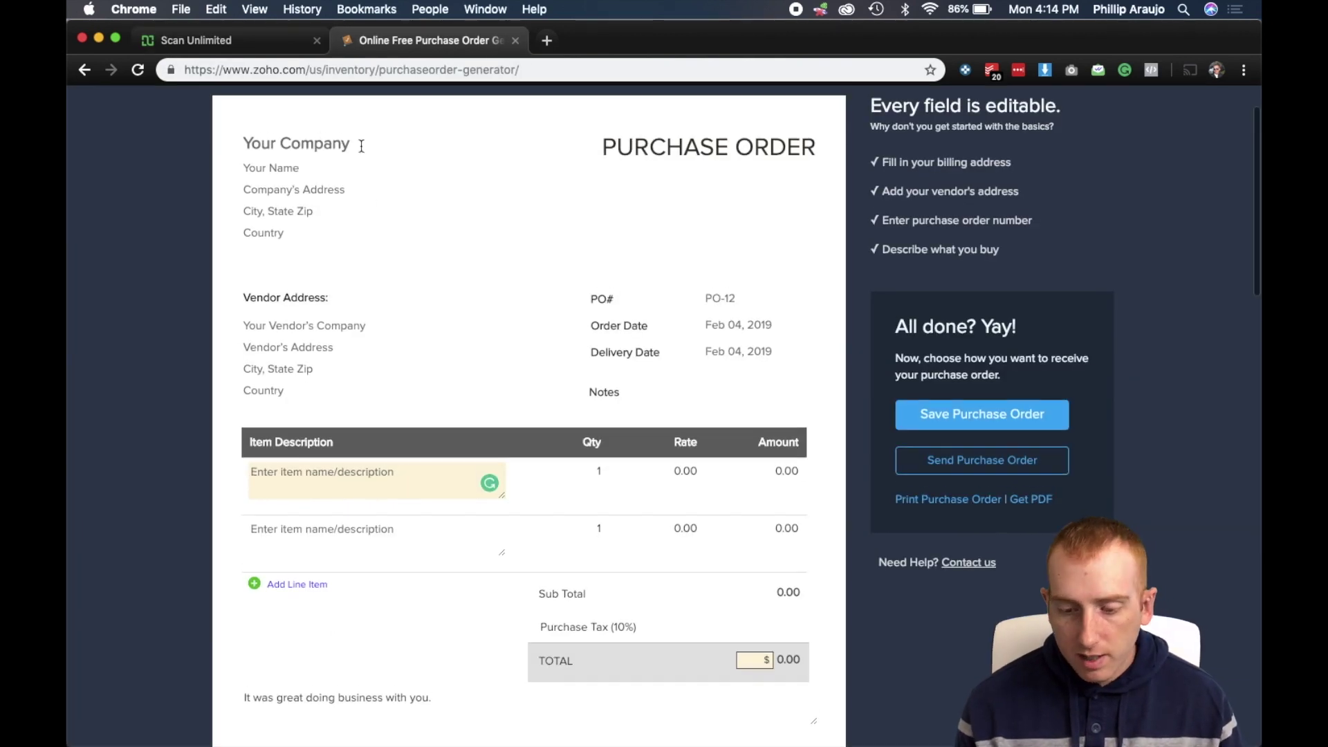
scroll(360, 146, up, 2)
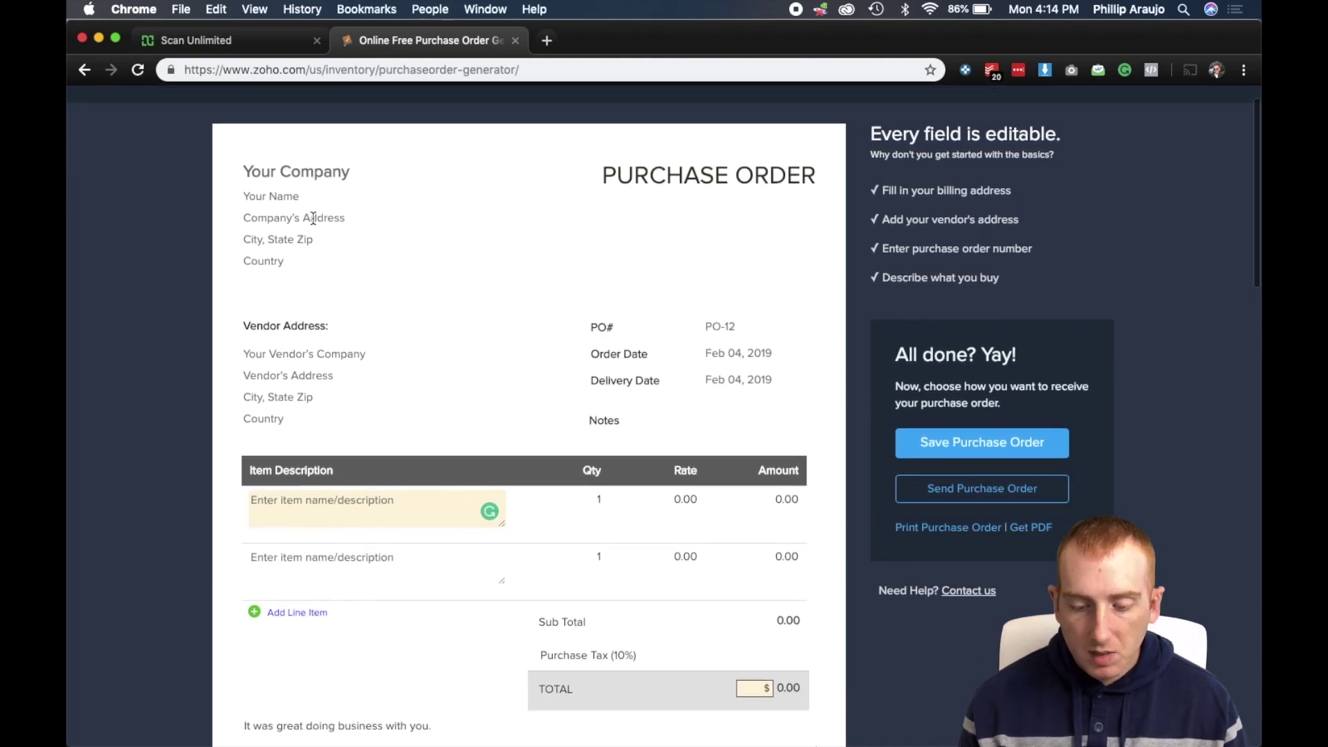
scroll(314, 218, down, 1)
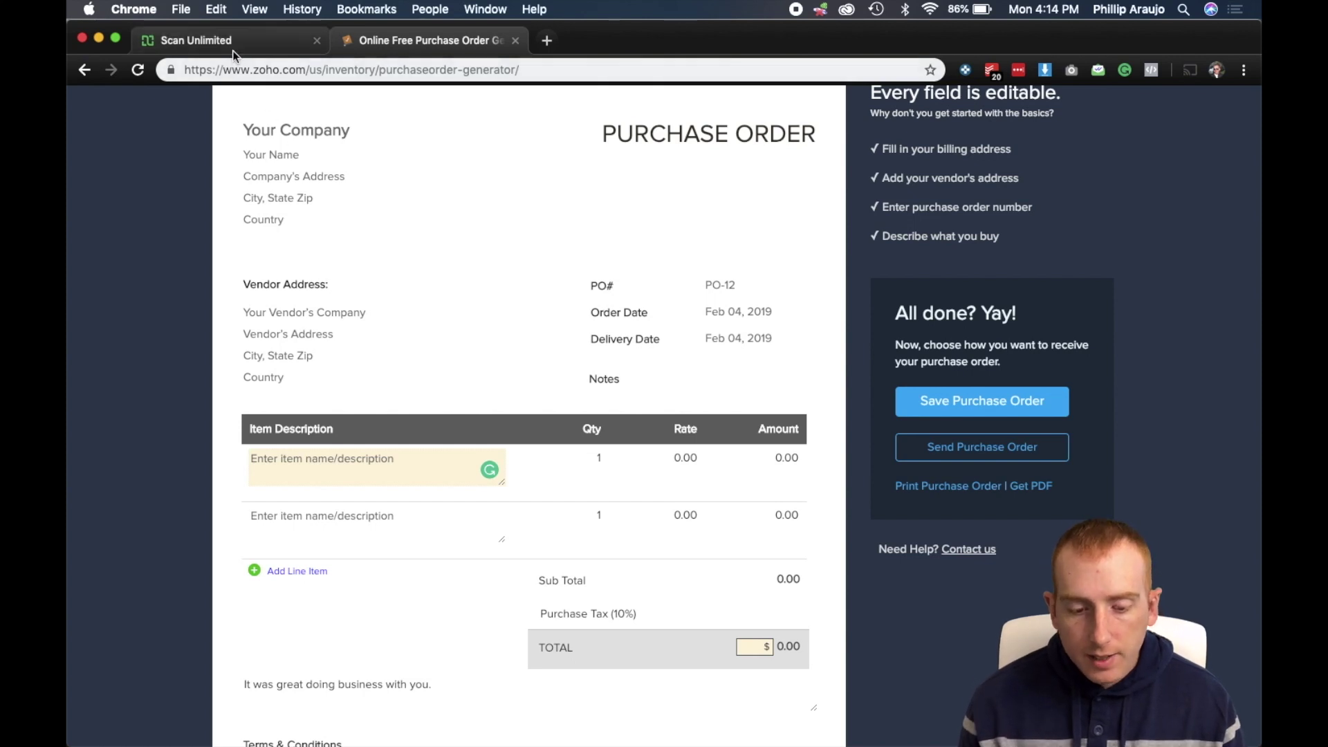
click(305, 129)
text(My company)
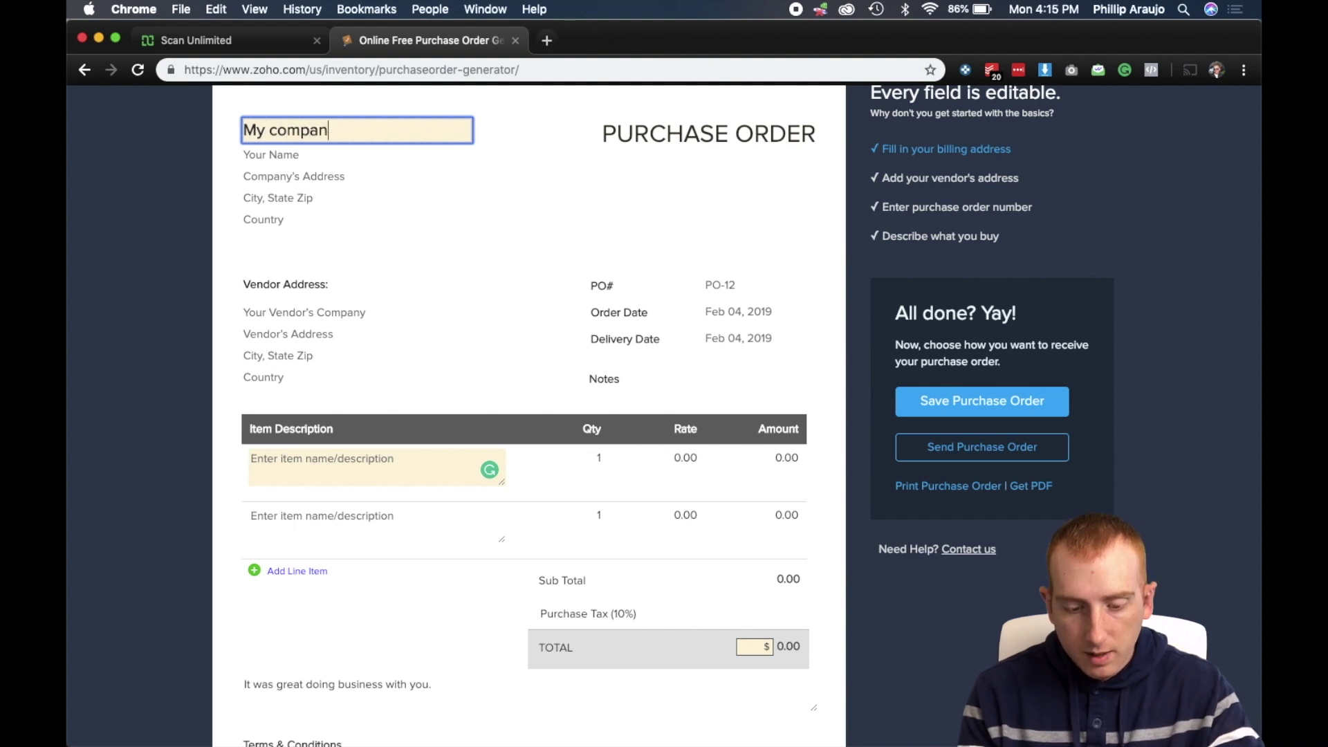
click(248, 154)
click(291, 176)
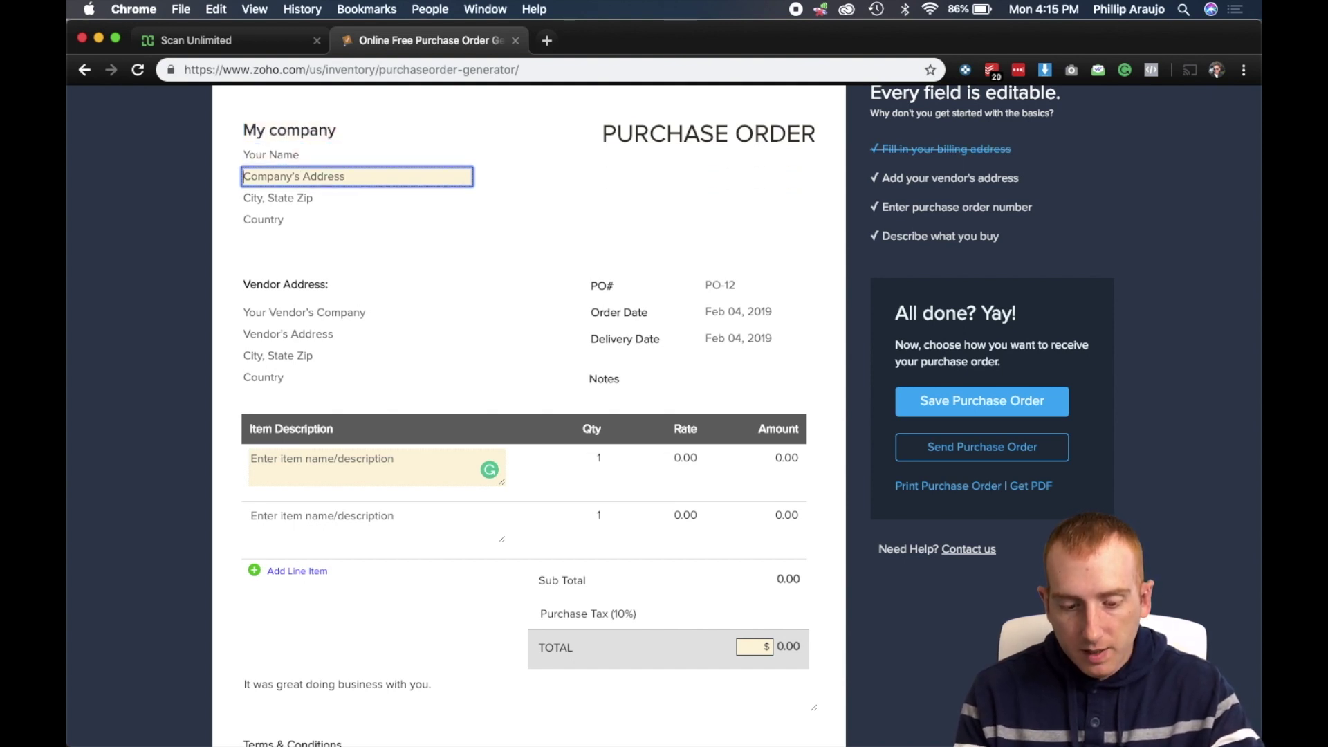
text(123 m)
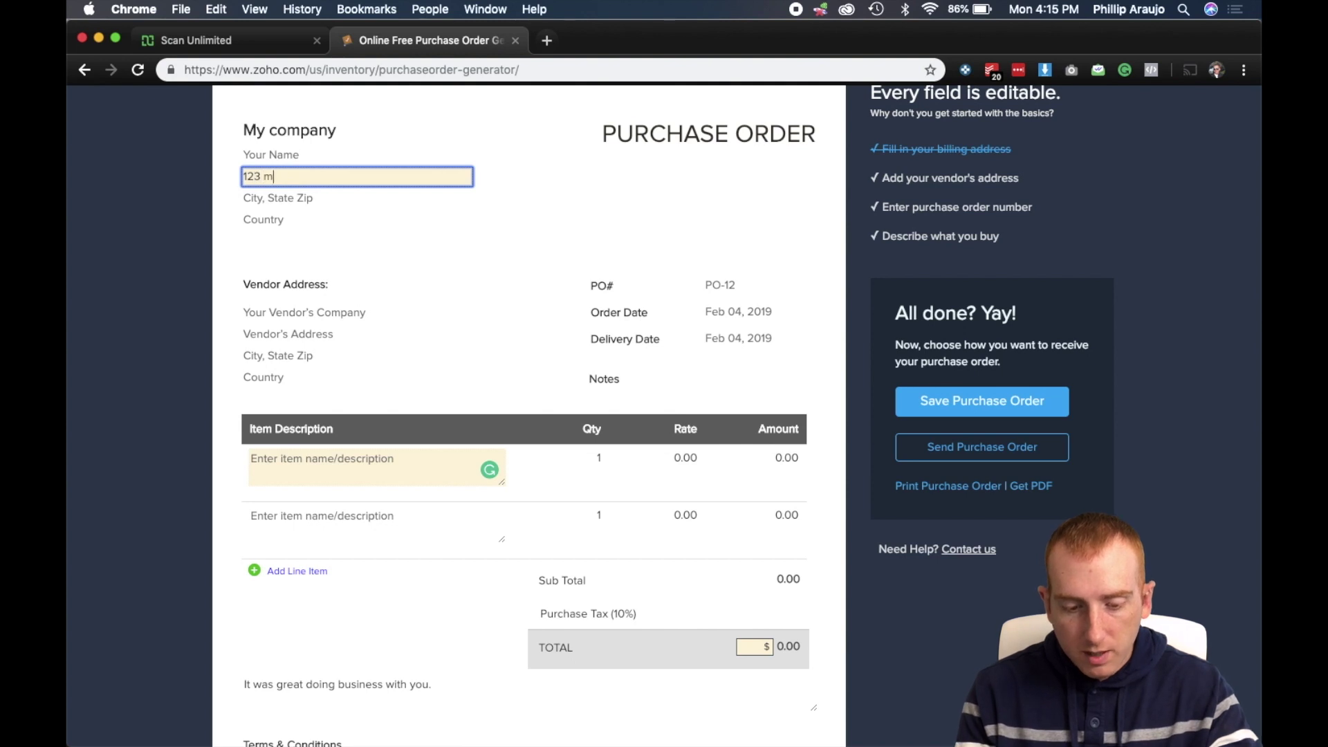
text(ain street)
click(277, 198)
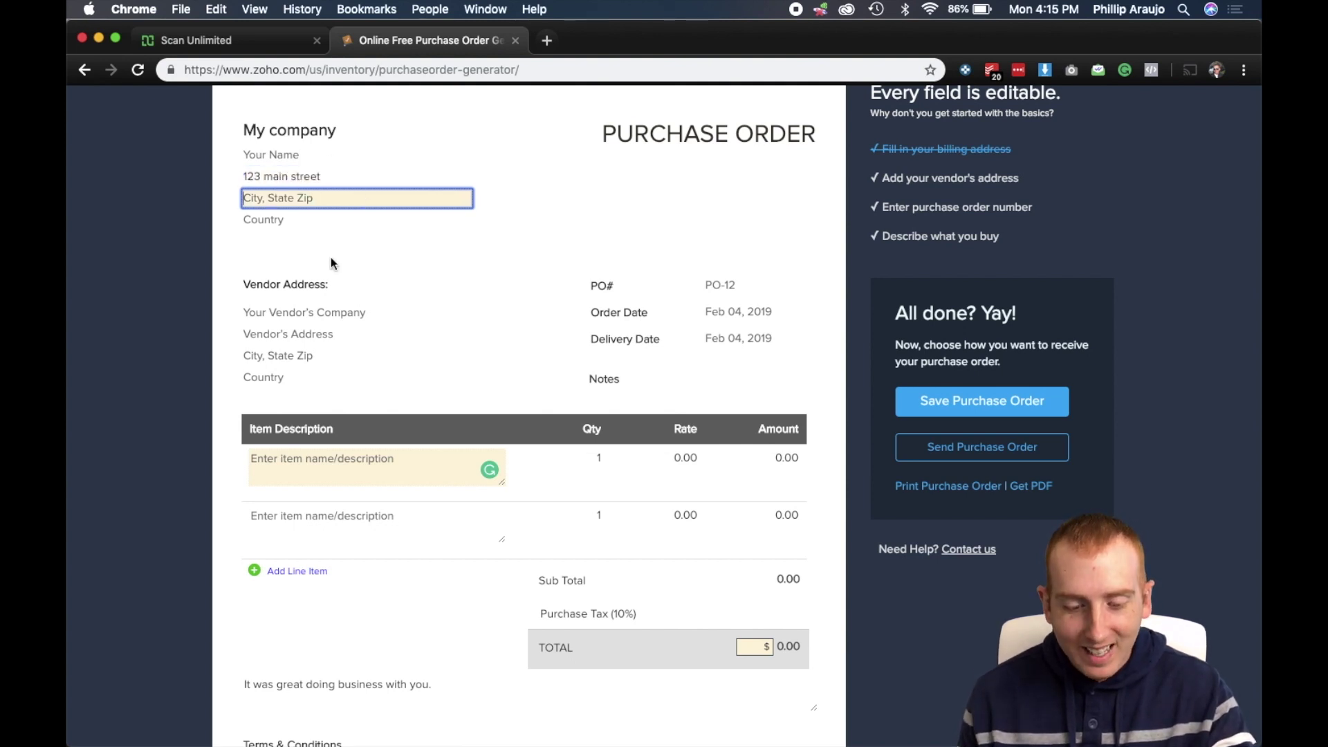
Set the vendor company to 'Melissa & Doug' and the PO number to 1234
click(318, 313)
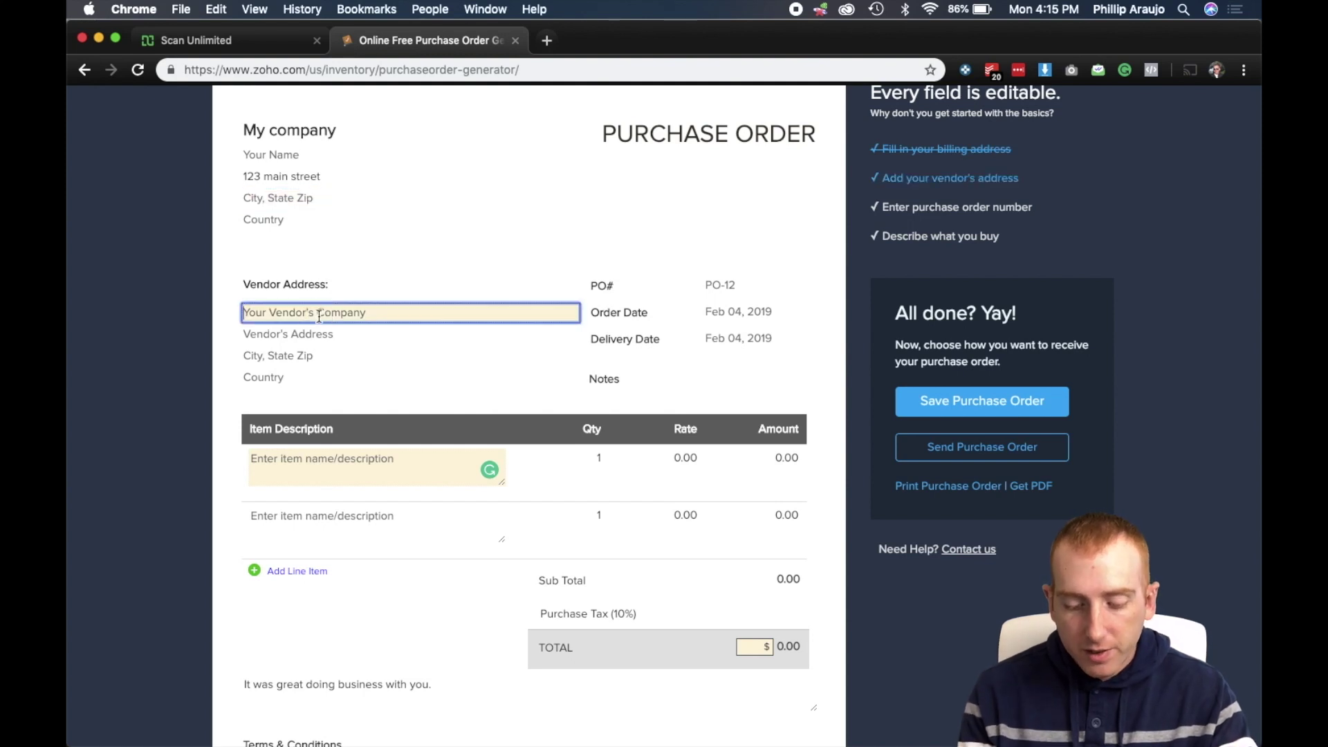
text(Melissa )
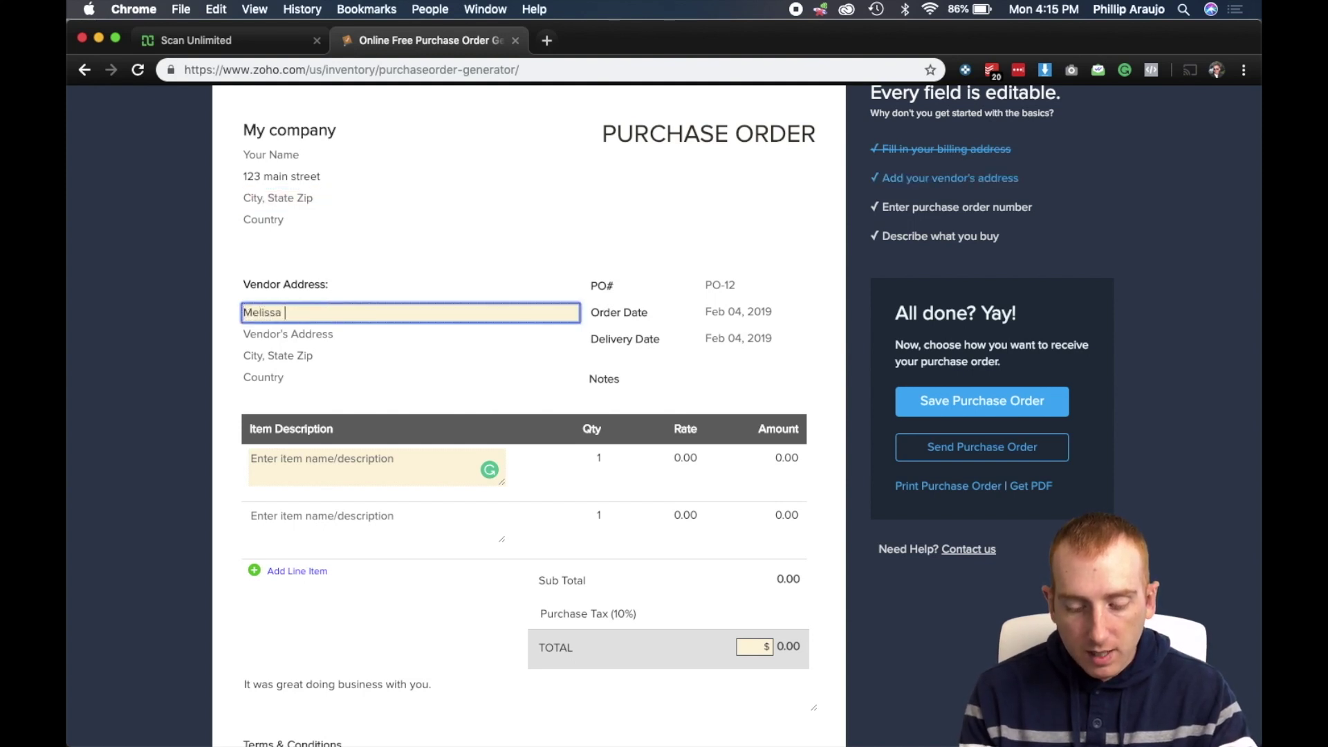
text(& Doug)
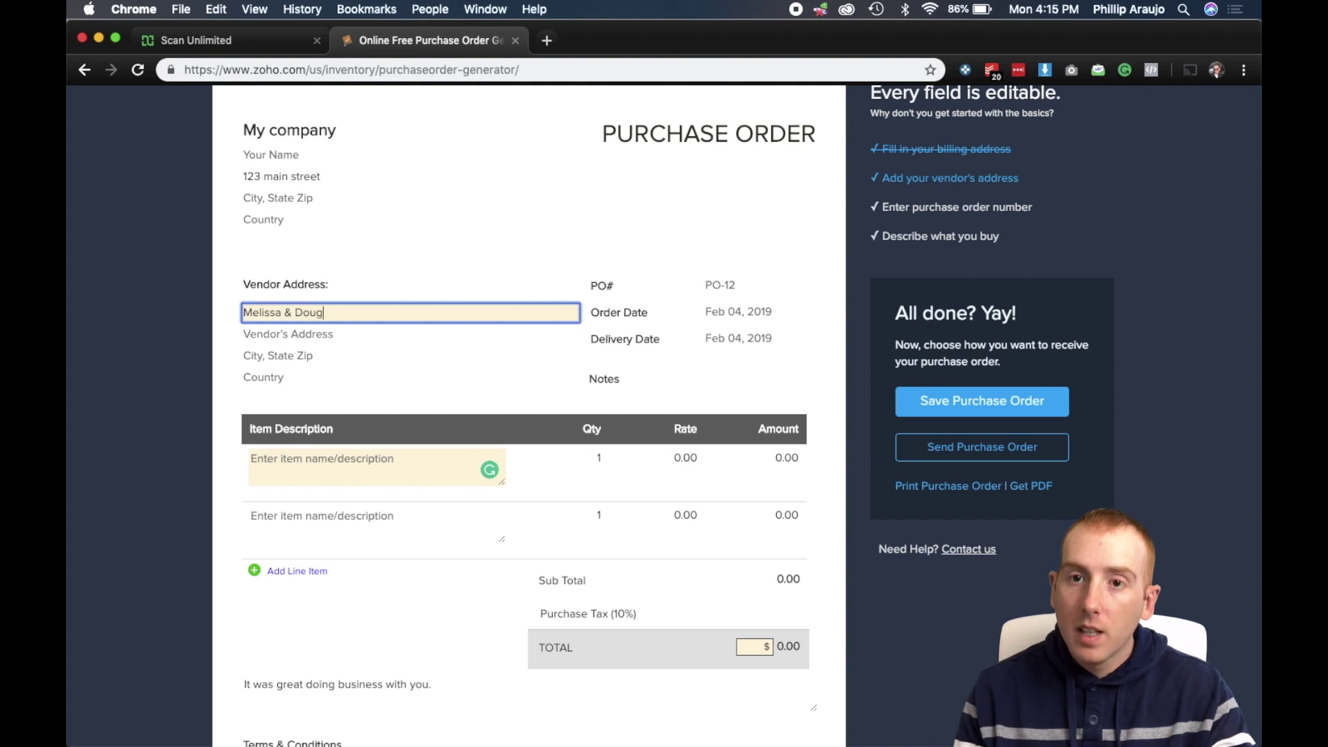
key(Tab)
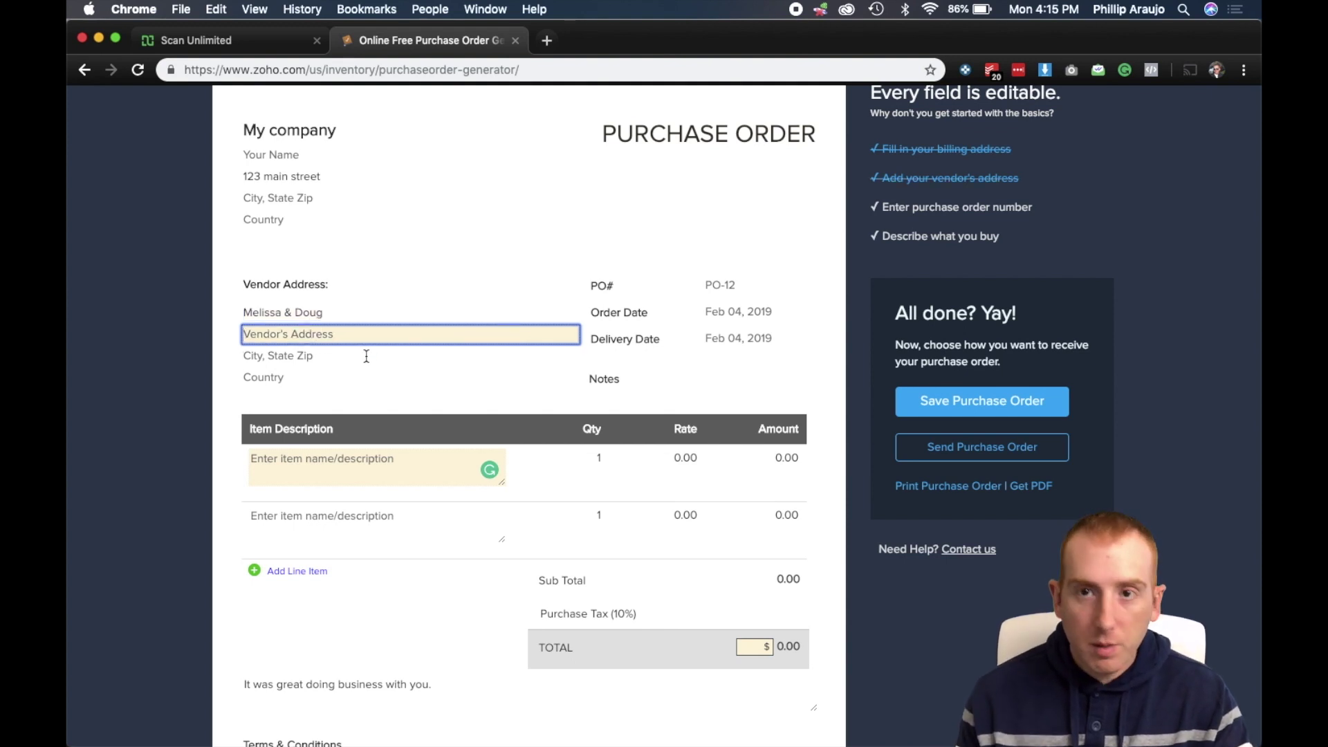
click(730, 288)
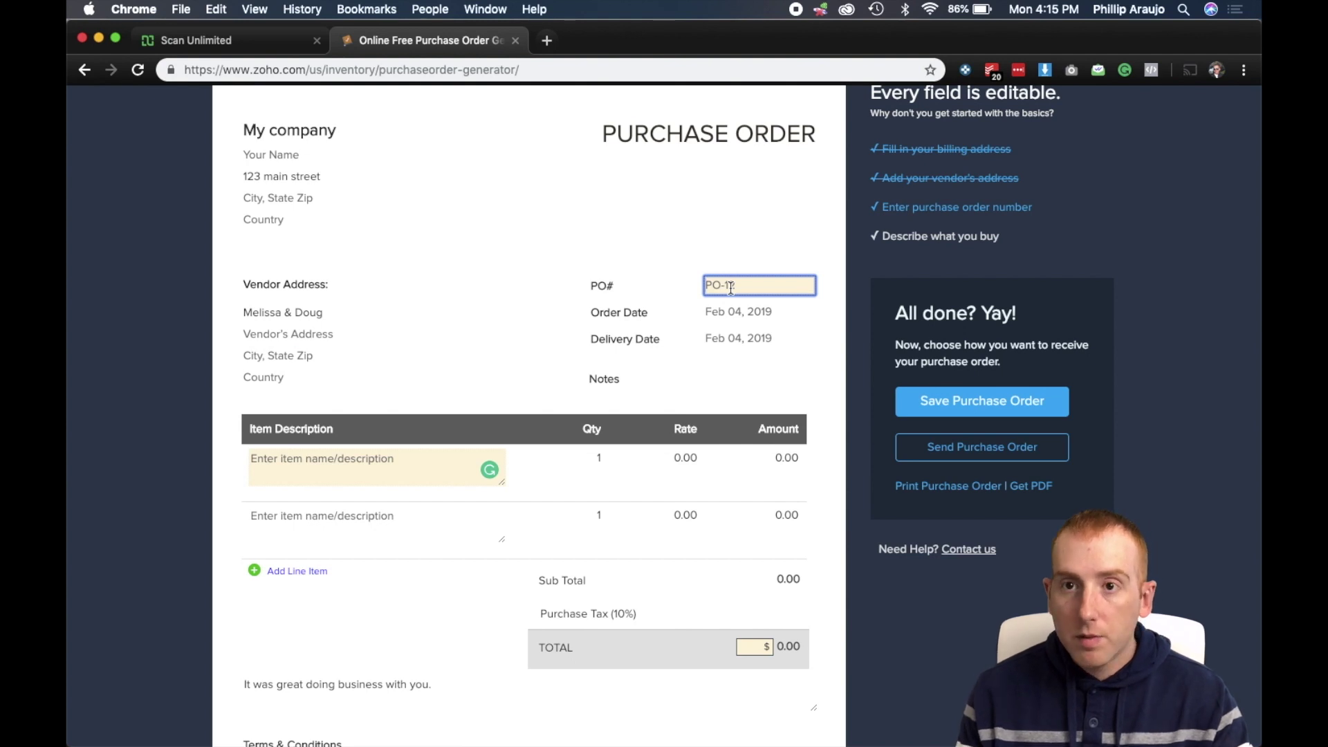
text(1234)
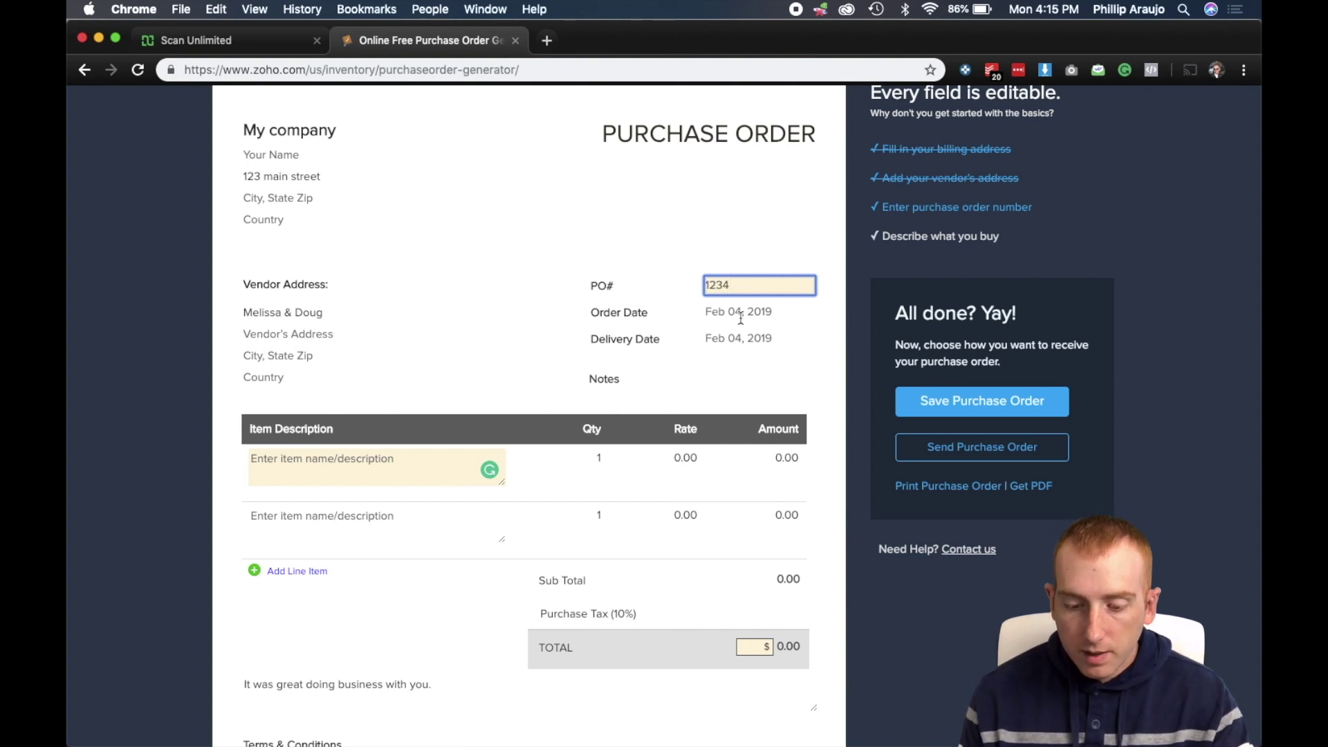
Replace the notes with 'Cancel date March 1, 2019'
click(691, 382)
key(BackSpace)
key(BackSpace)
key(BackSpace)
key(BackSpace)
key(BackSpace)
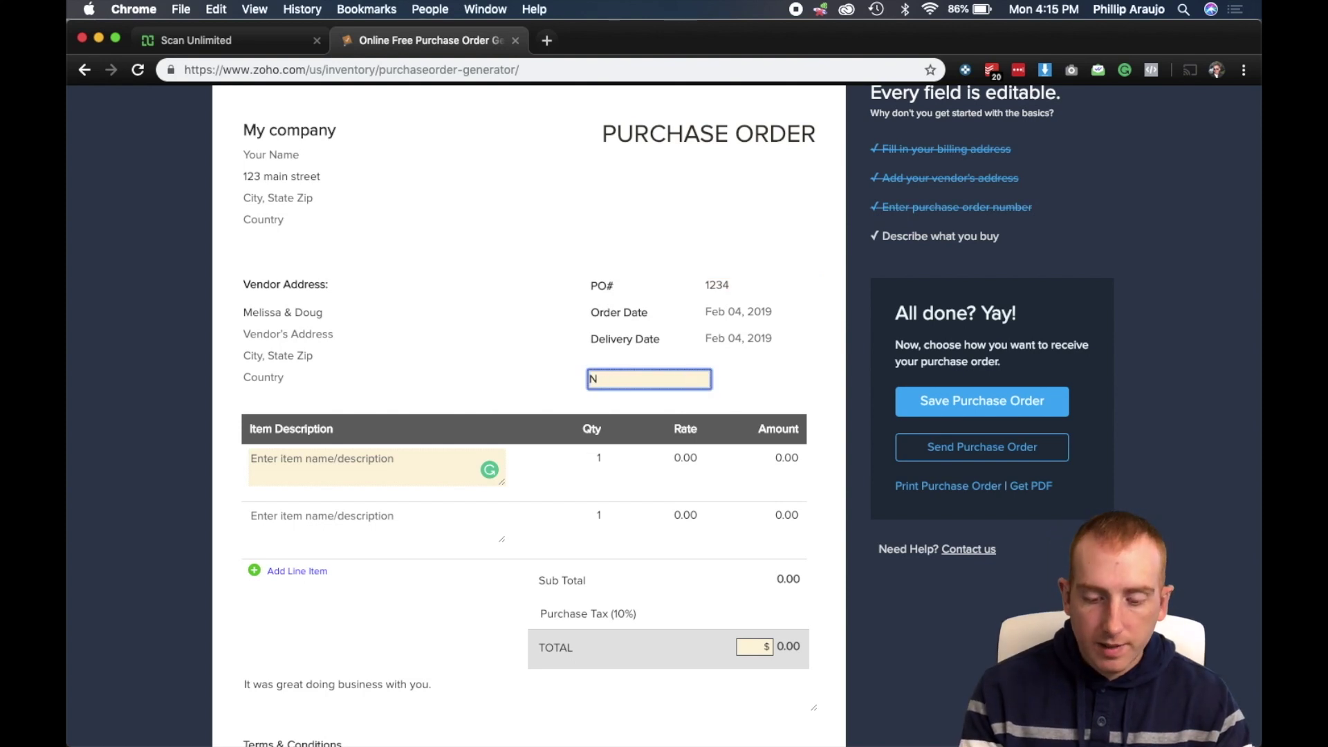
text(Cancel date )
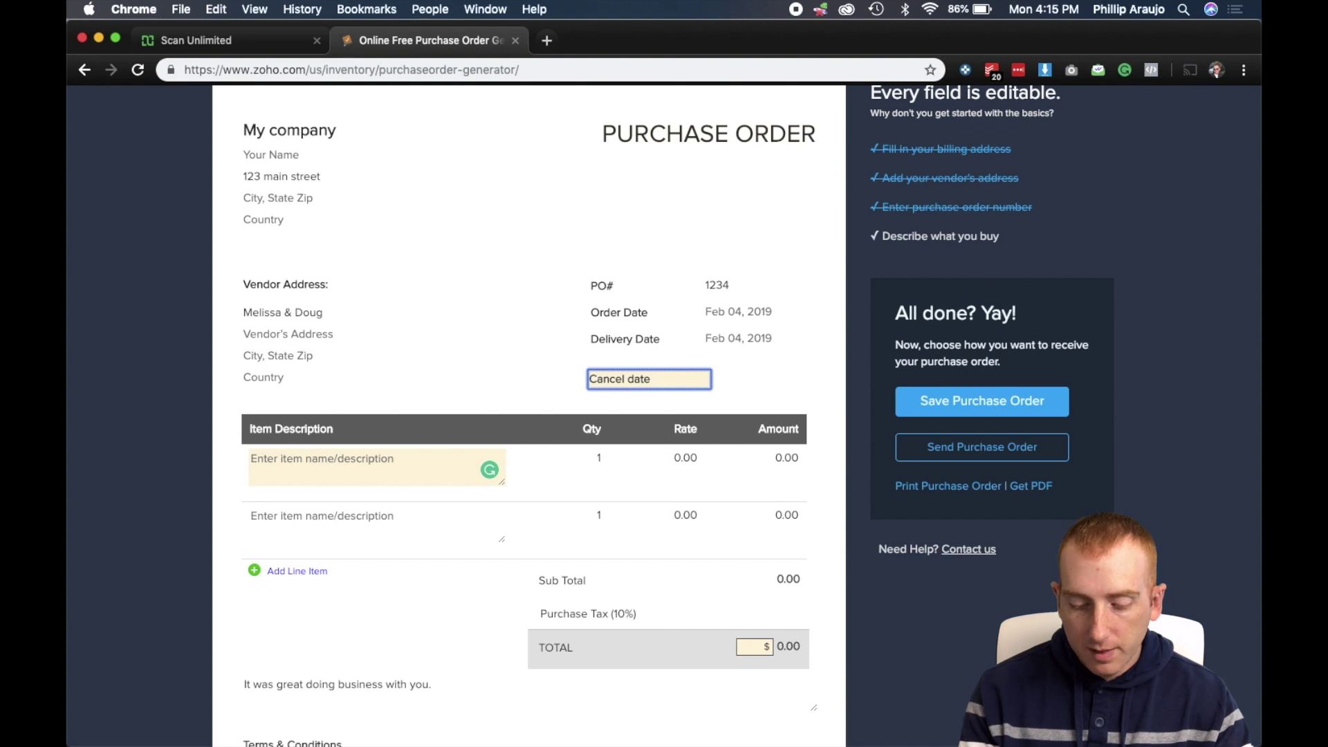
text(March )
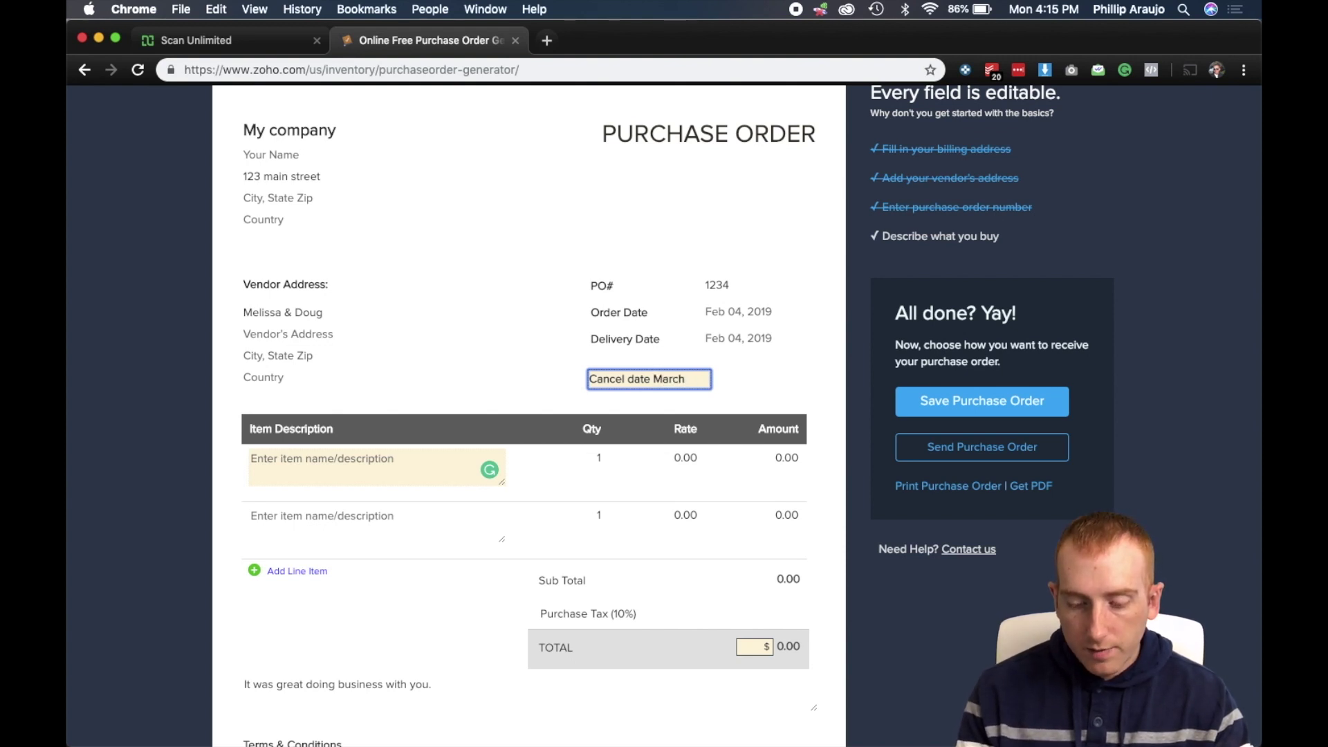
text(1, 2019)
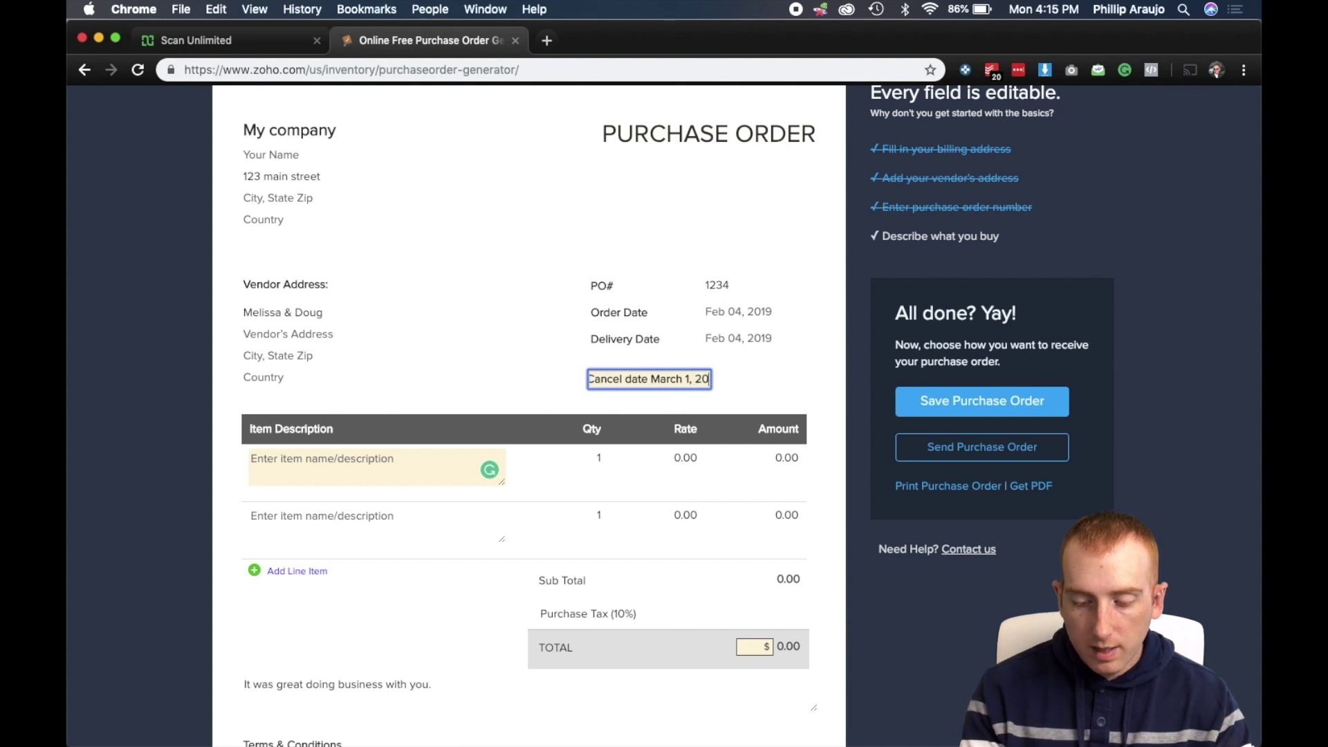
click(690, 396)
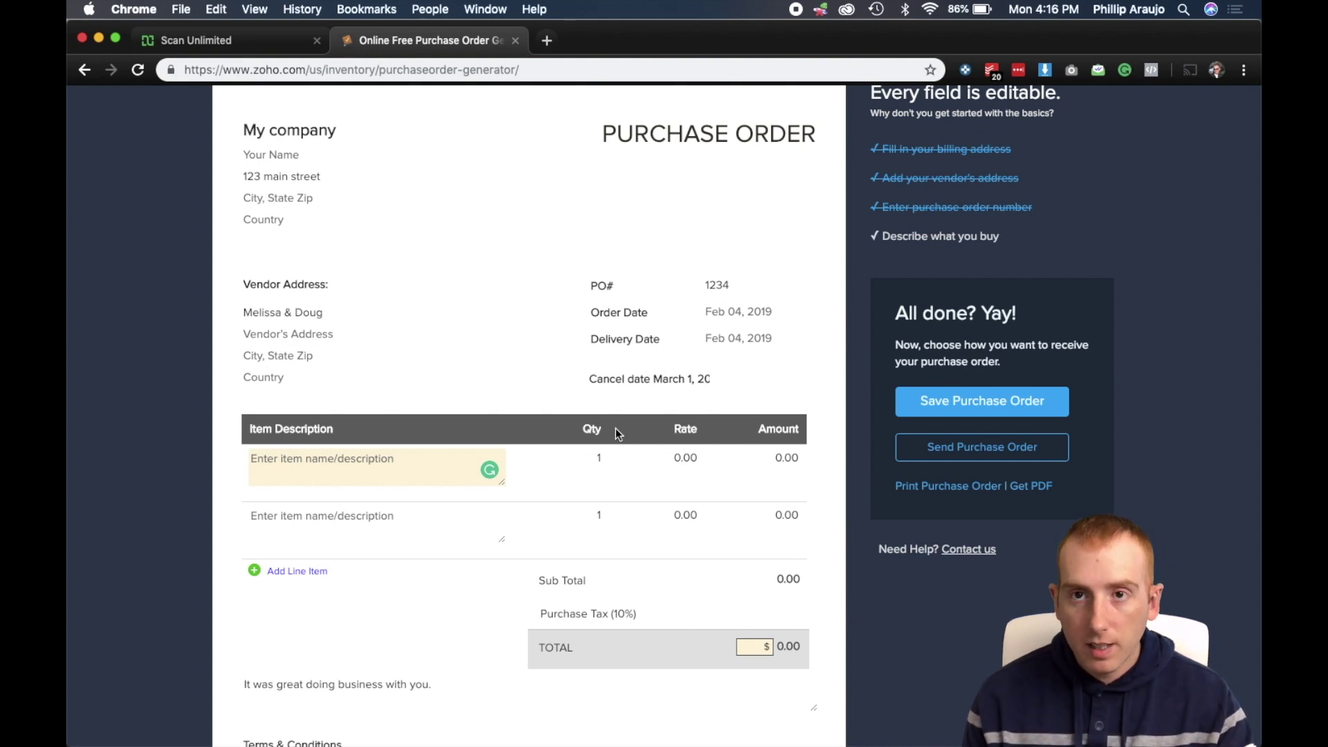
Return to the melissa doug scan results and select item number 4246 in the first row
click(231, 43)
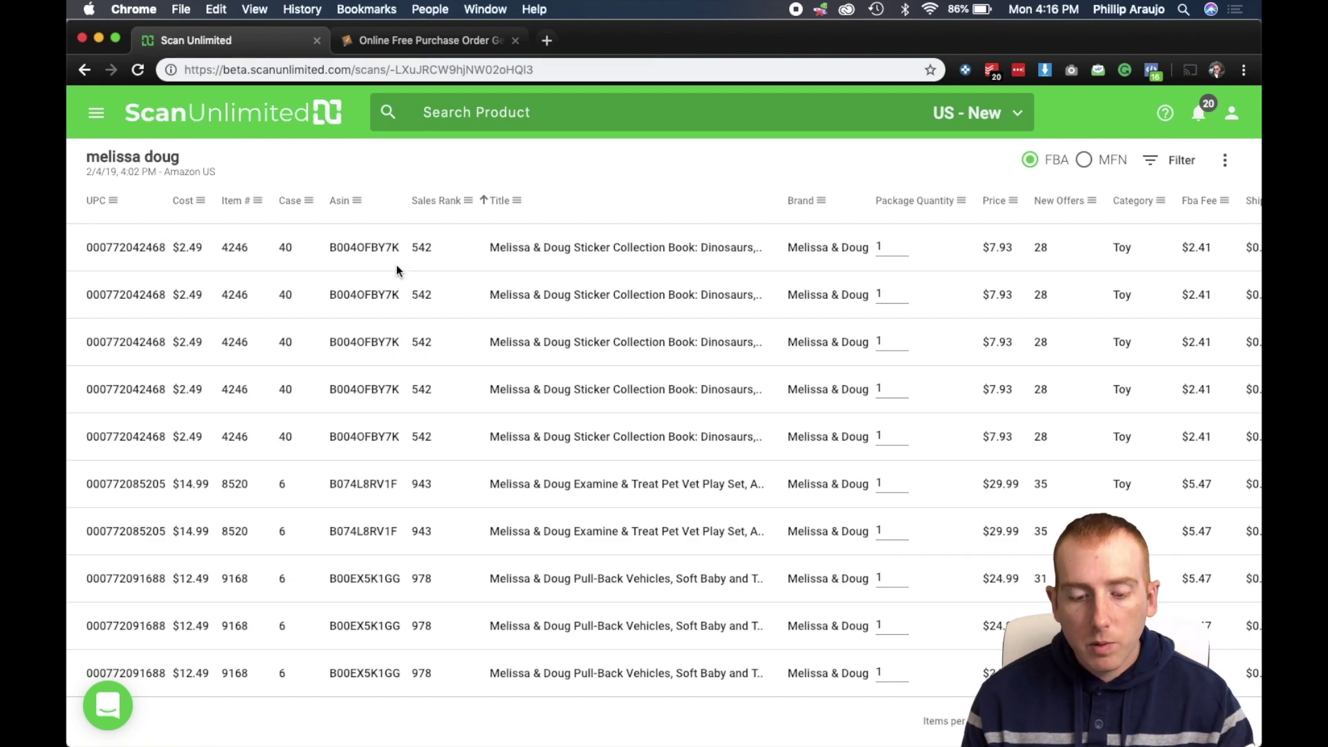
double_click(235, 248)
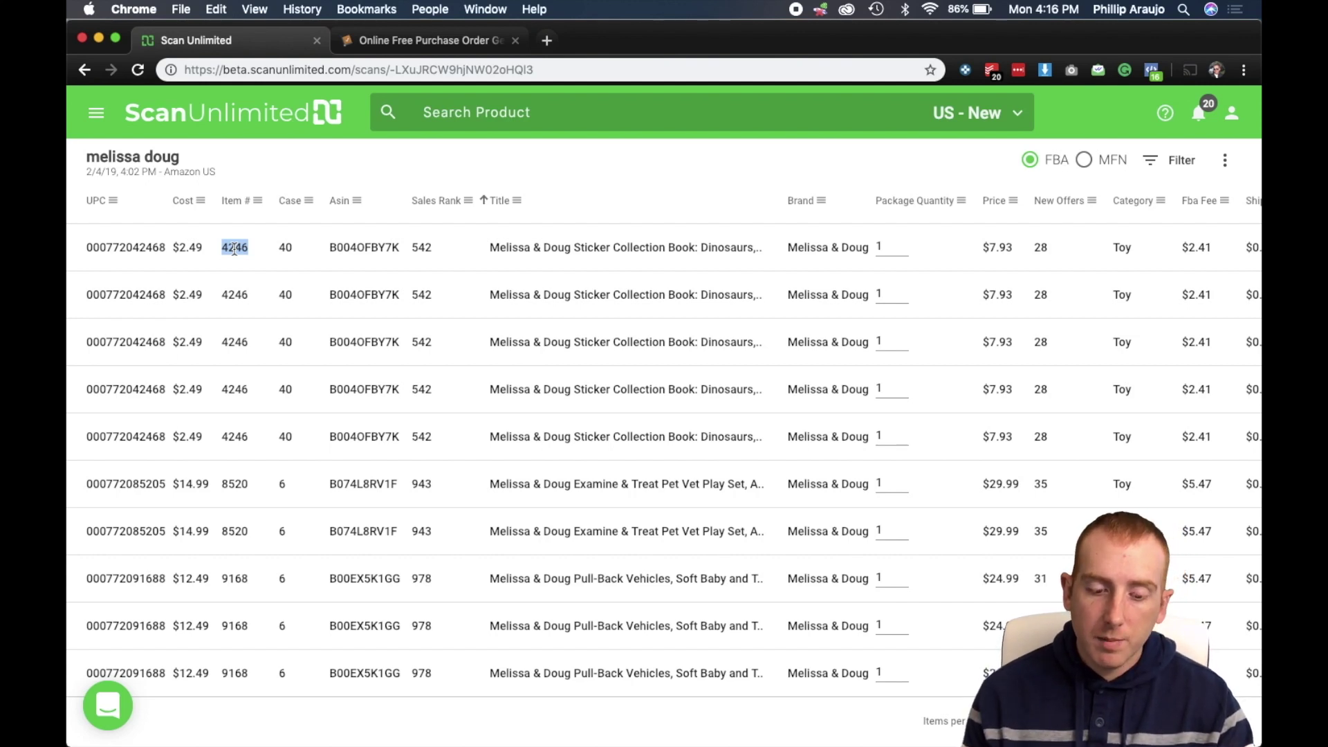
double_click(235, 248)
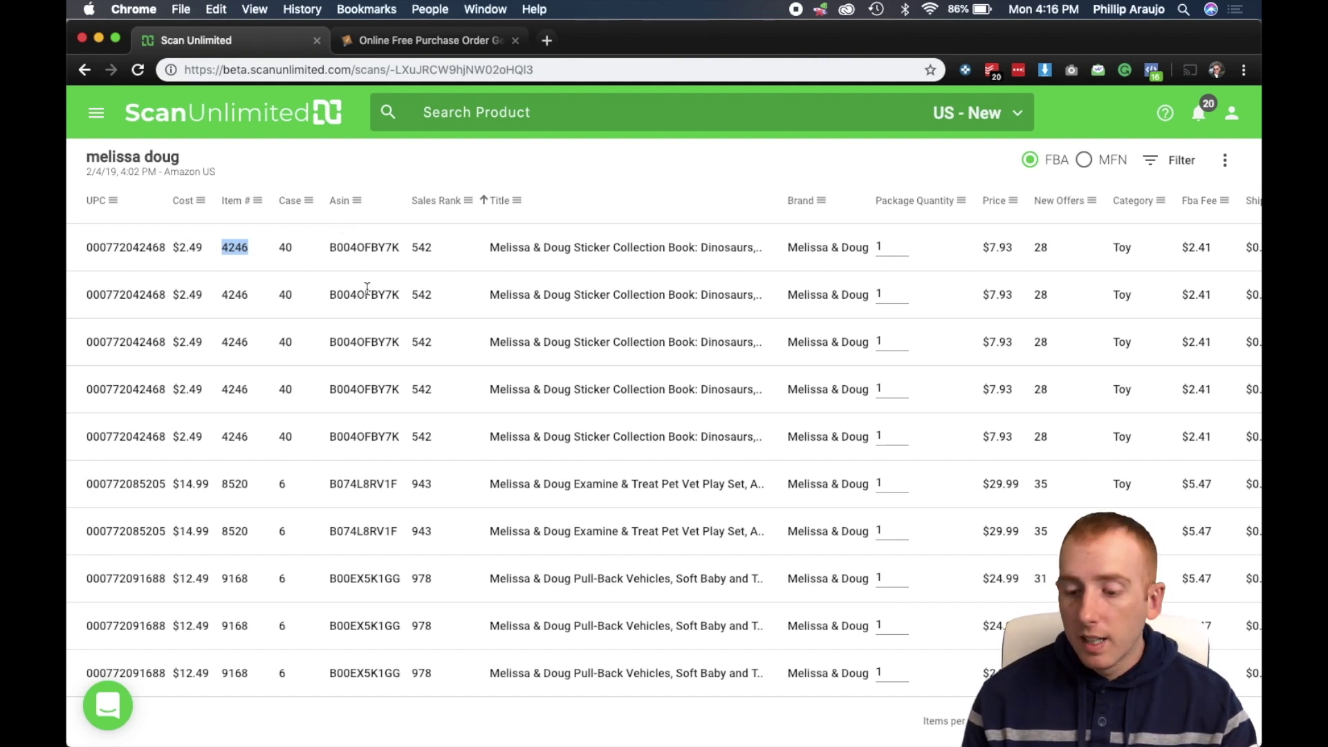
click(1226, 166)
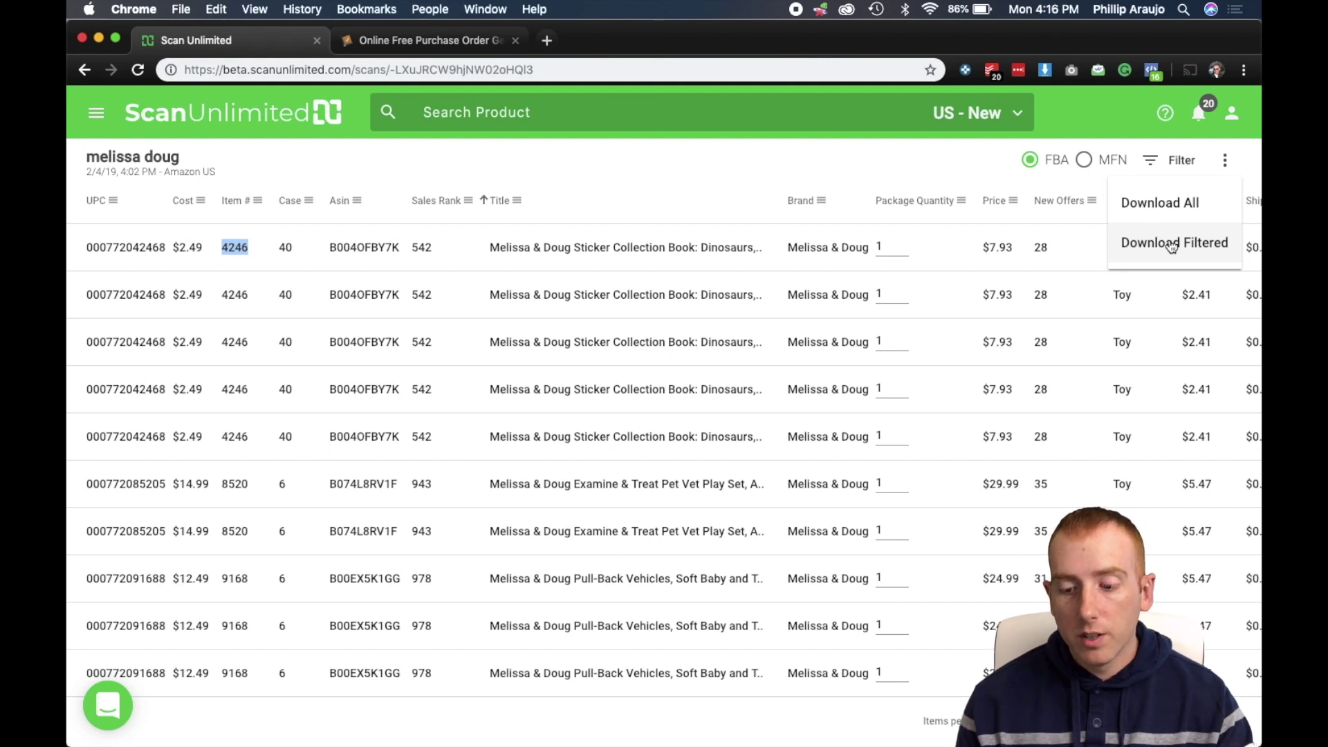
click(975, 166)
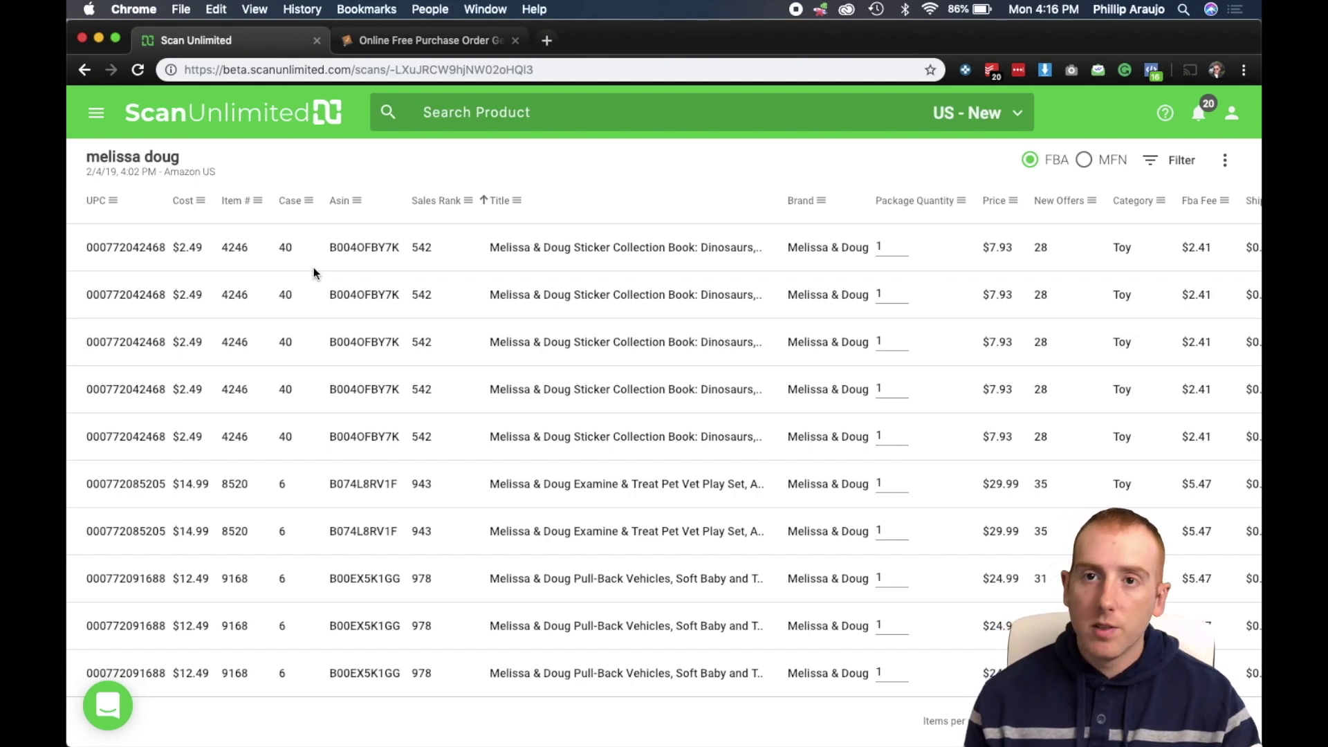
double_click(235, 247)
key(super+c)
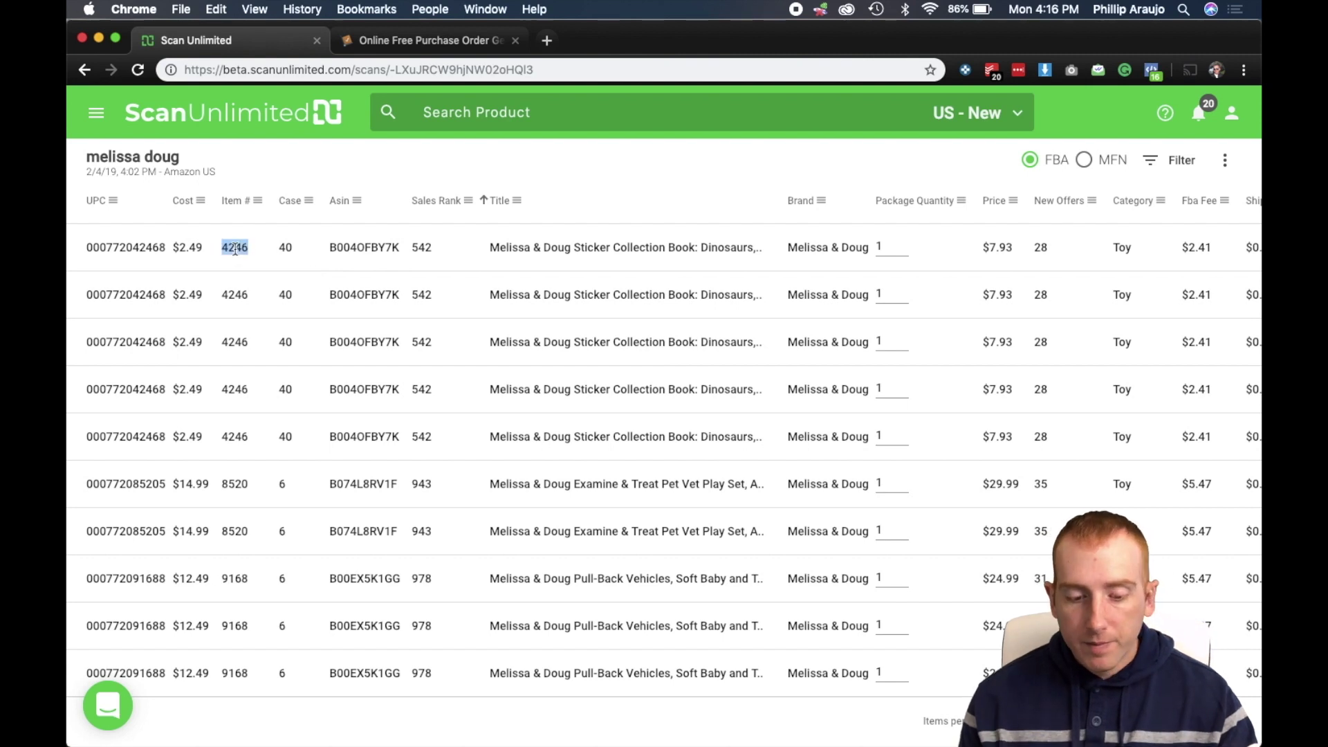
Paste item number 4246 into the purchase order's first line item description
click(475, 40)
click(354, 457)
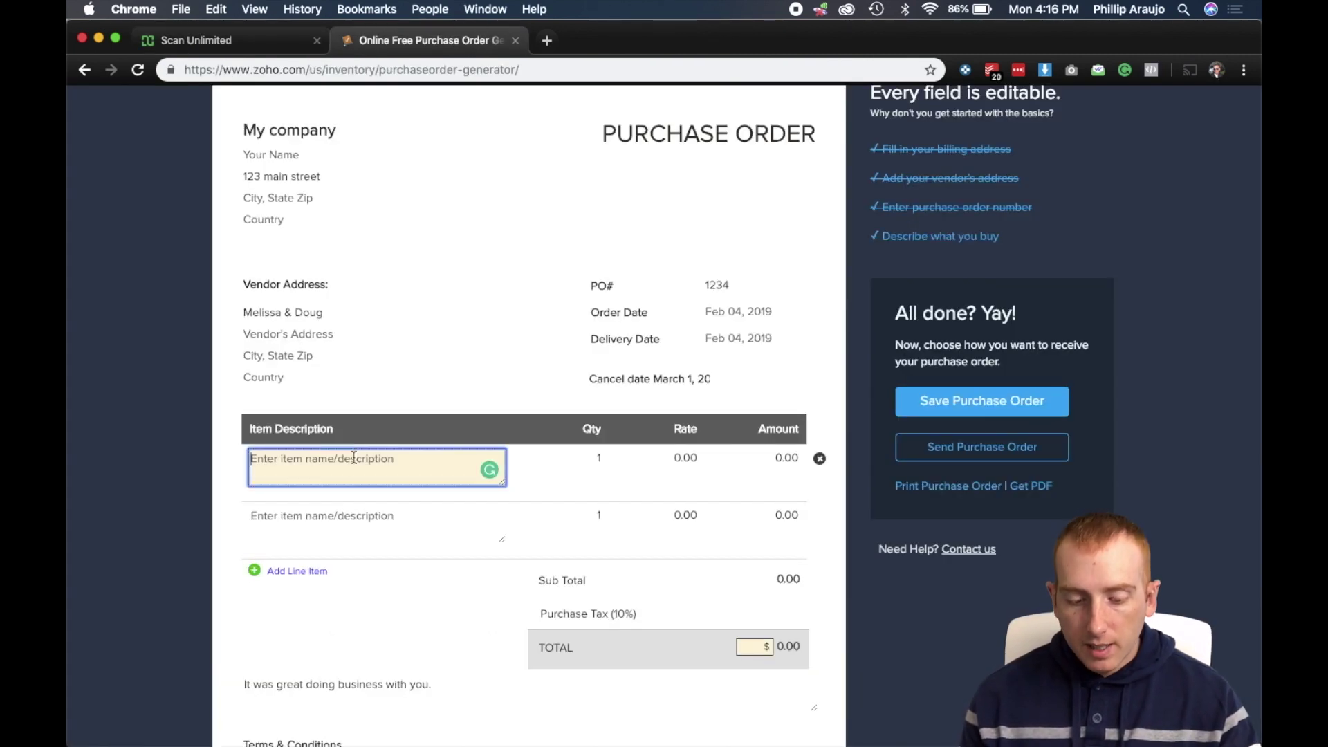
key(super+v)
text(-)
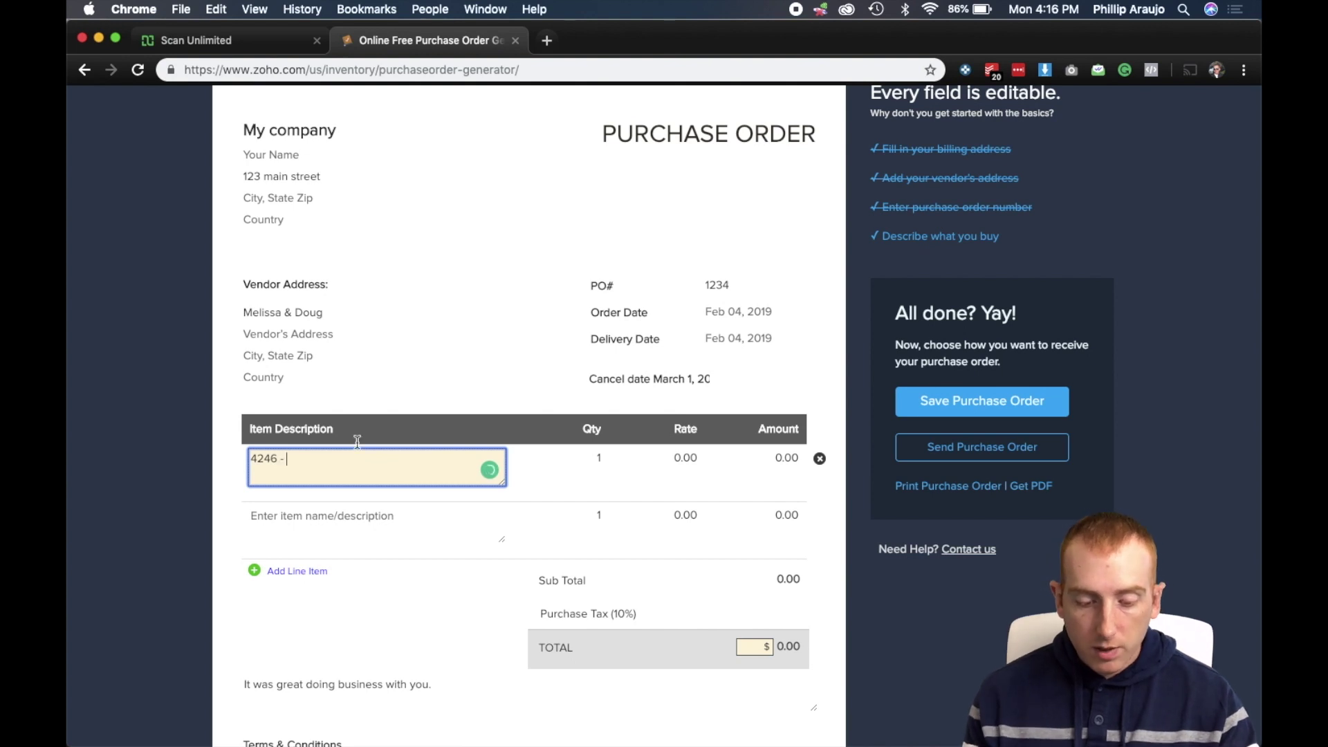
Move to the first line's quantity and copy item 4246's case quantity 40 from the scan results
click(256, 45)
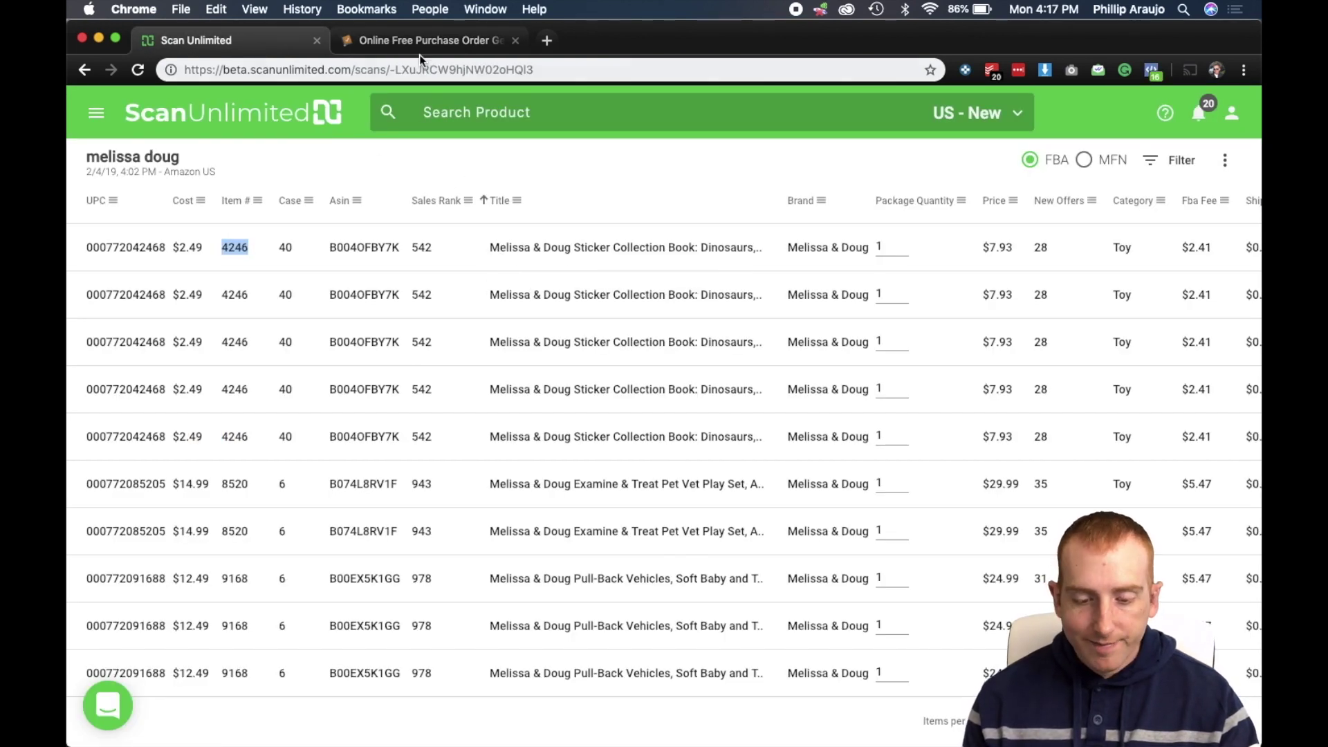
click(396, 43)
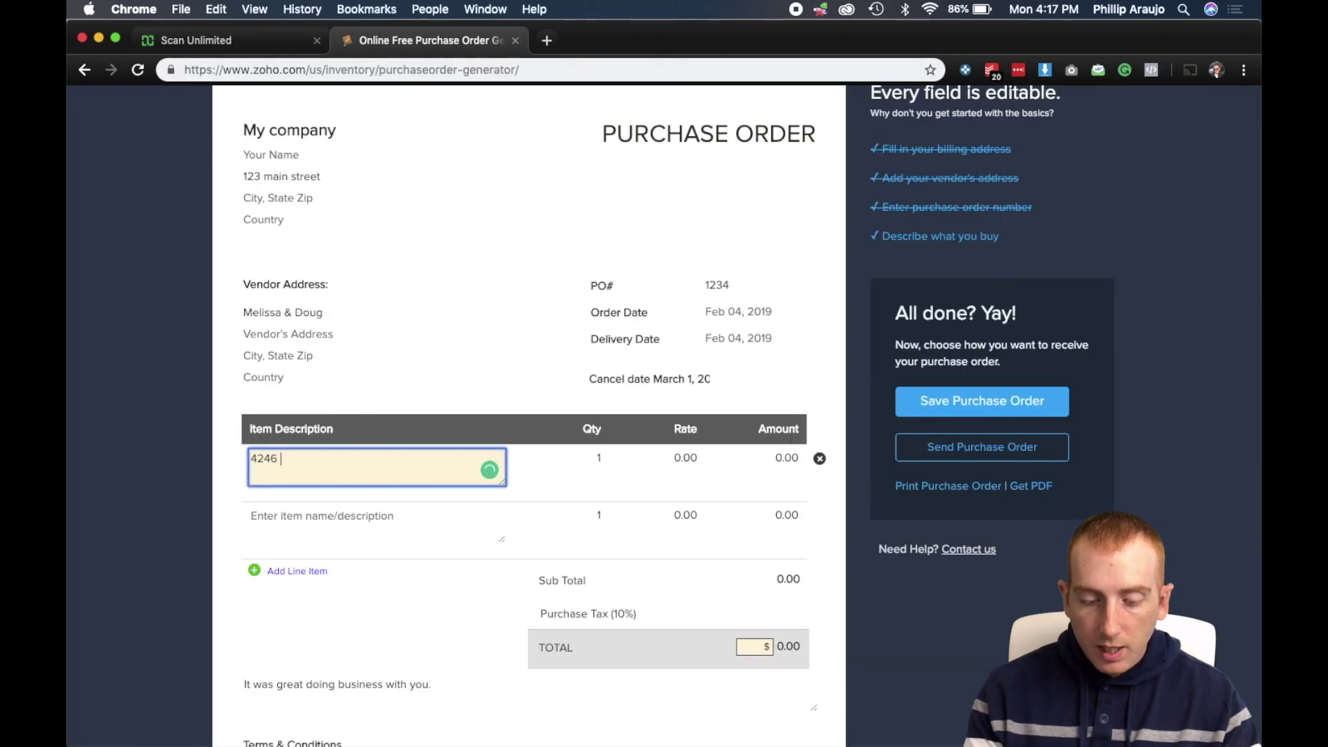
key(Tab)
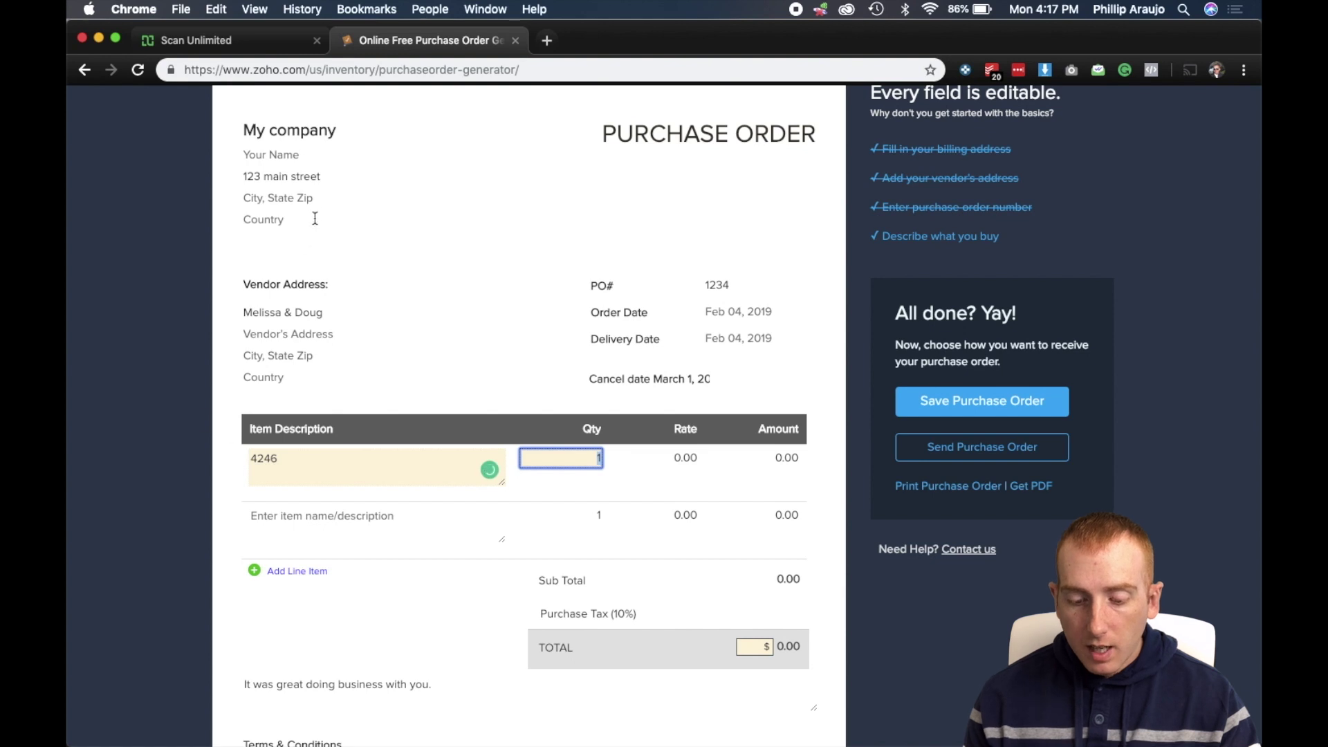
click(223, 44)
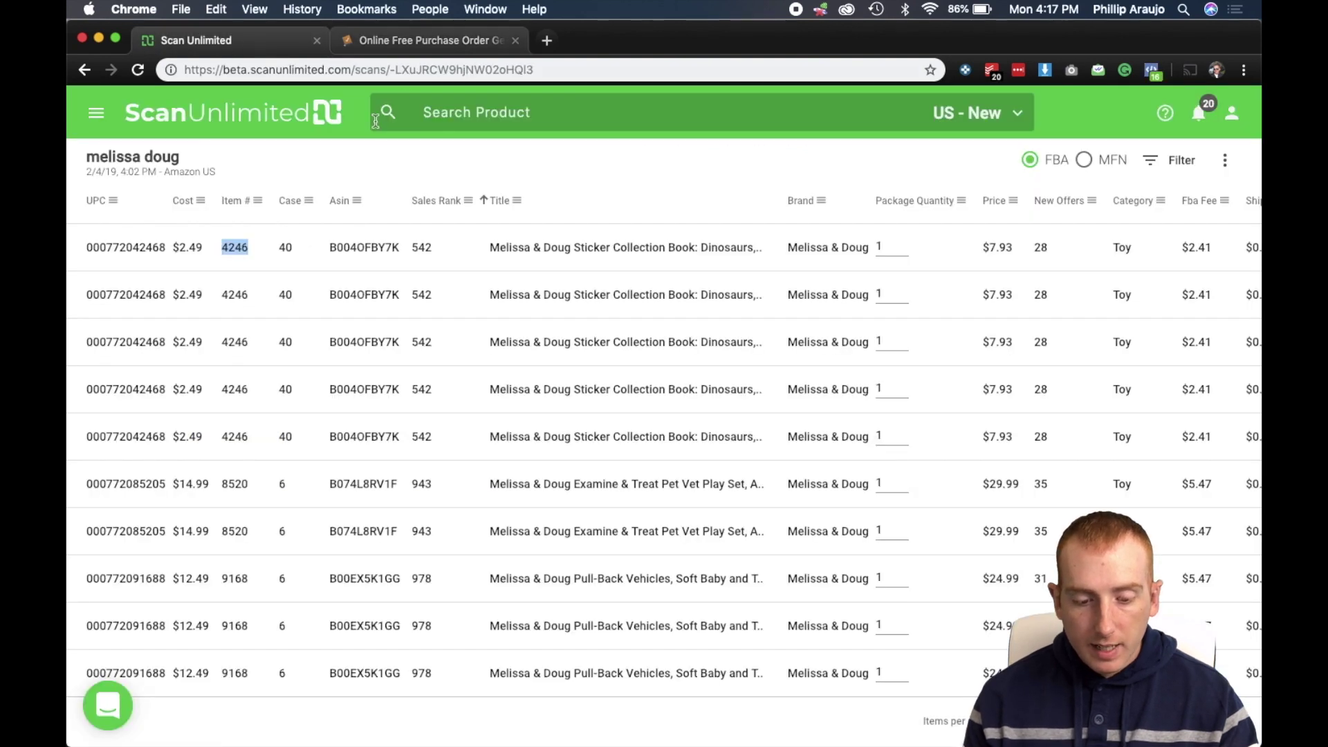
double_click(286, 248)
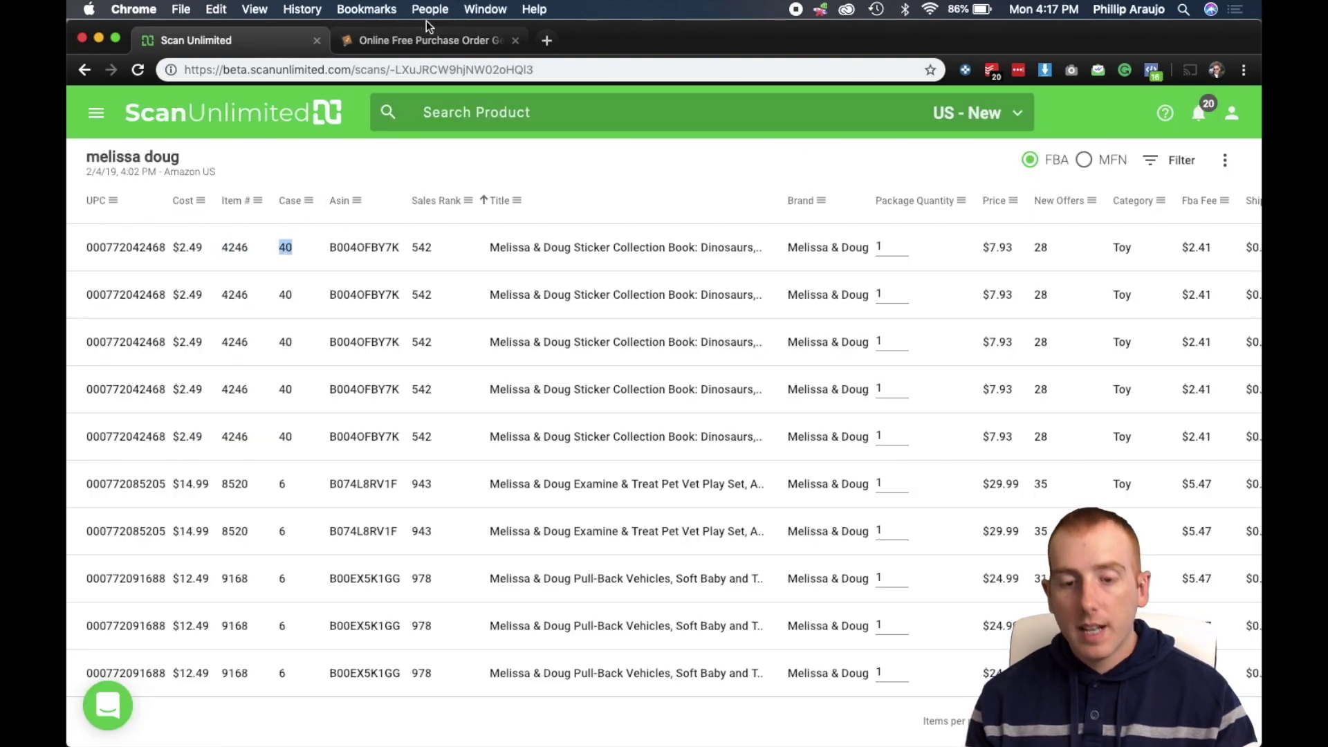
click(419, 41)
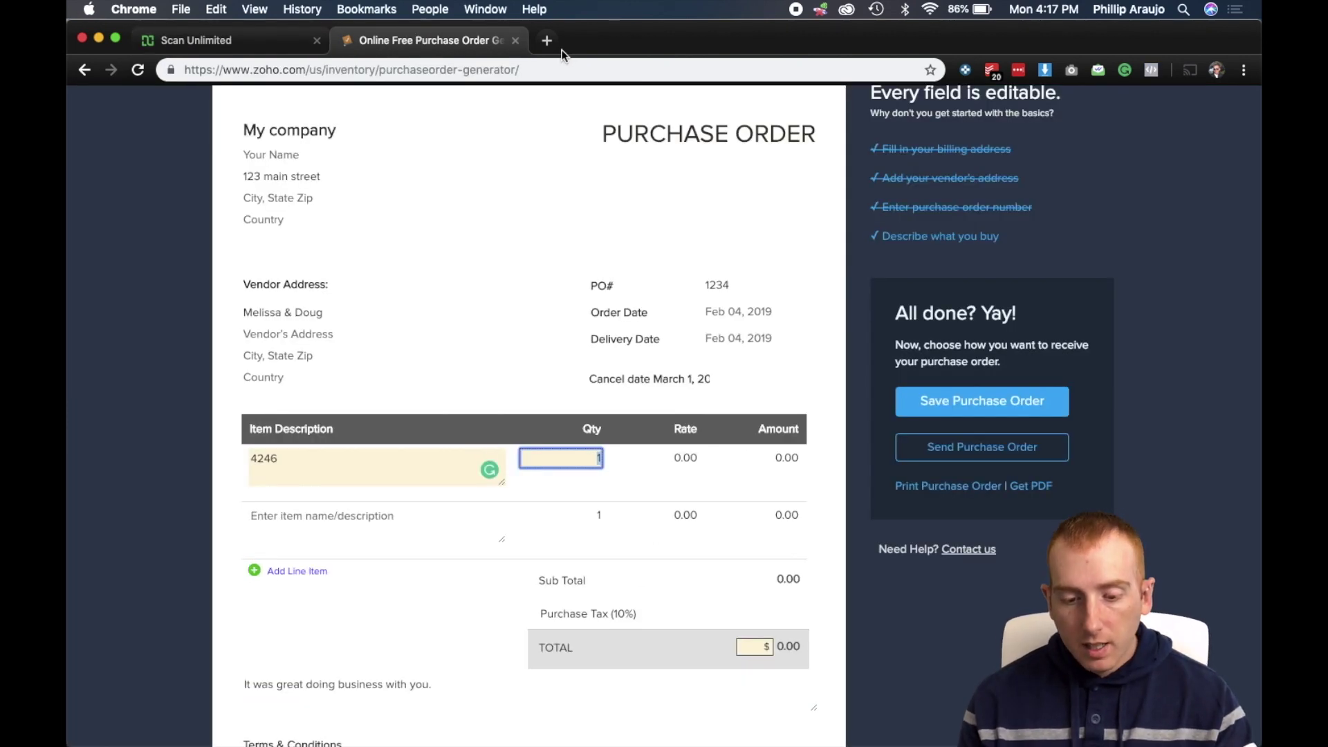
click(247, 44)
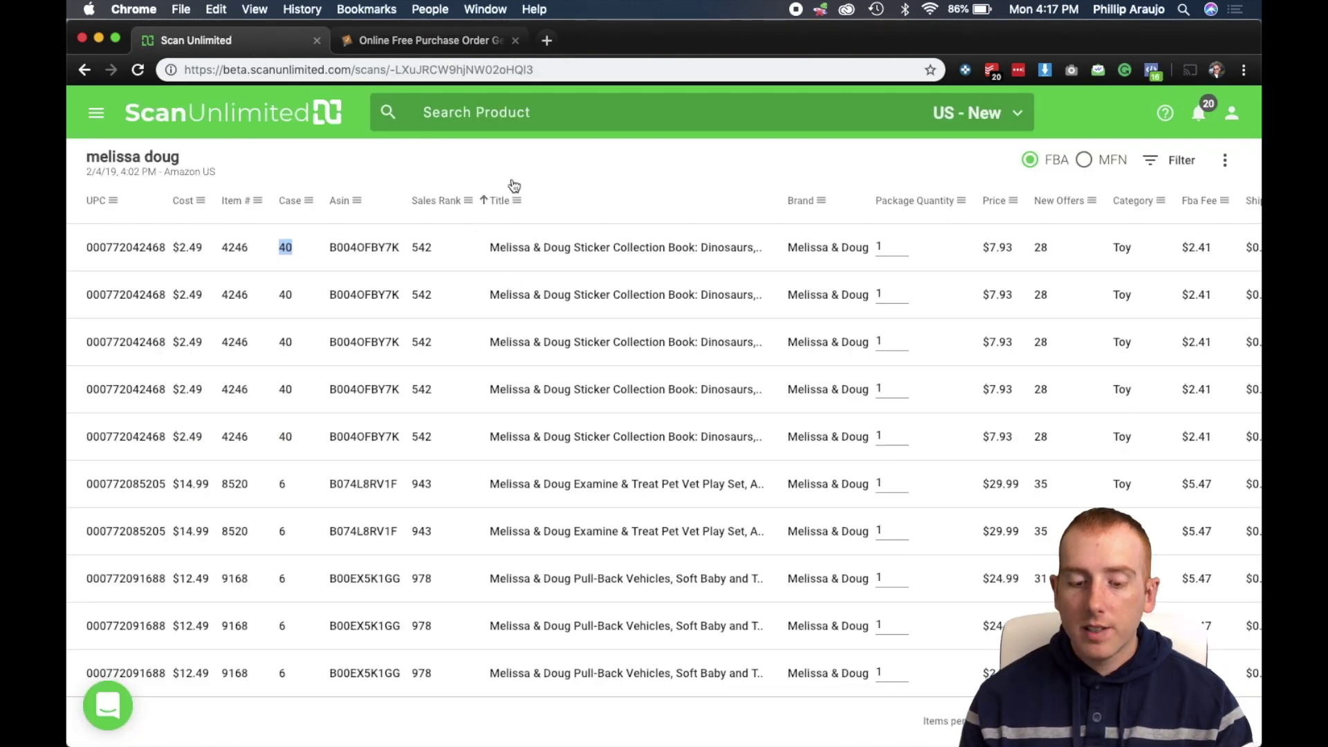
click(576, 169)
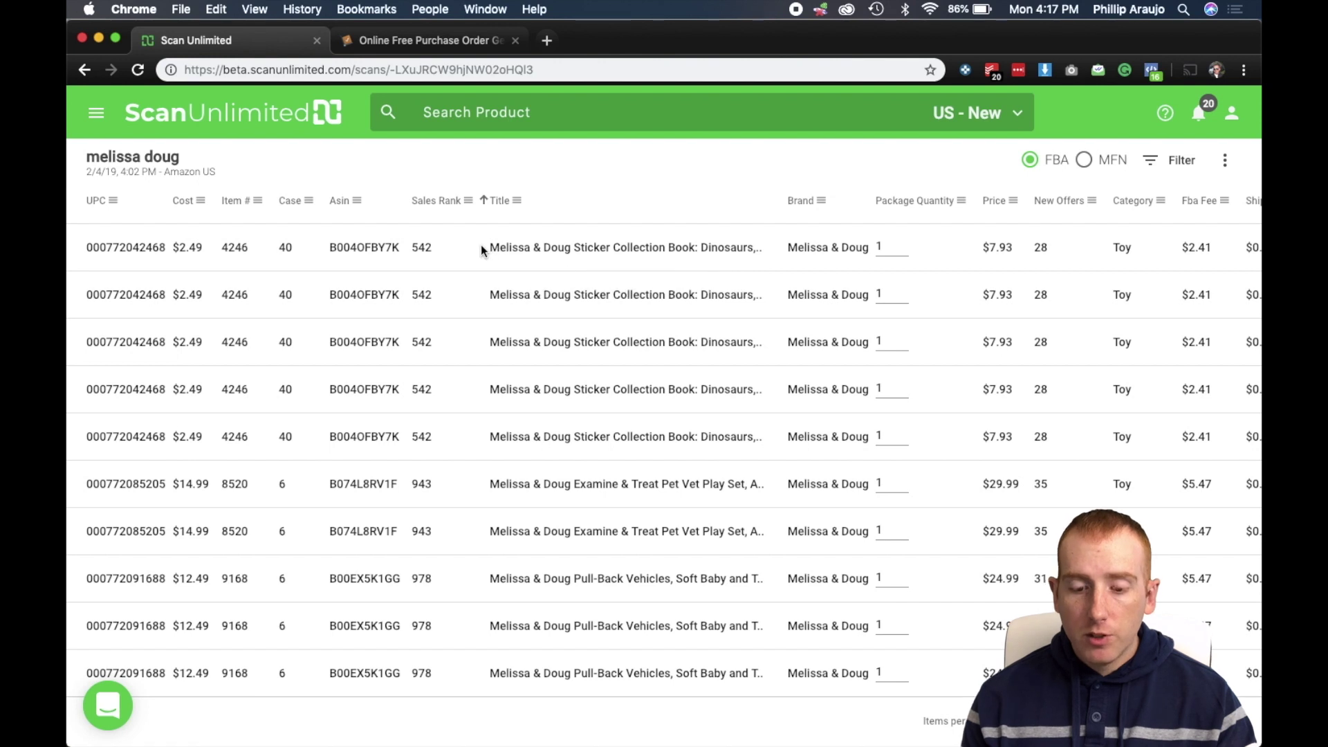
Open a new tab and load Jungle Scout's free Amazon Sales Estimator from the 'free' search
click(545, 46)
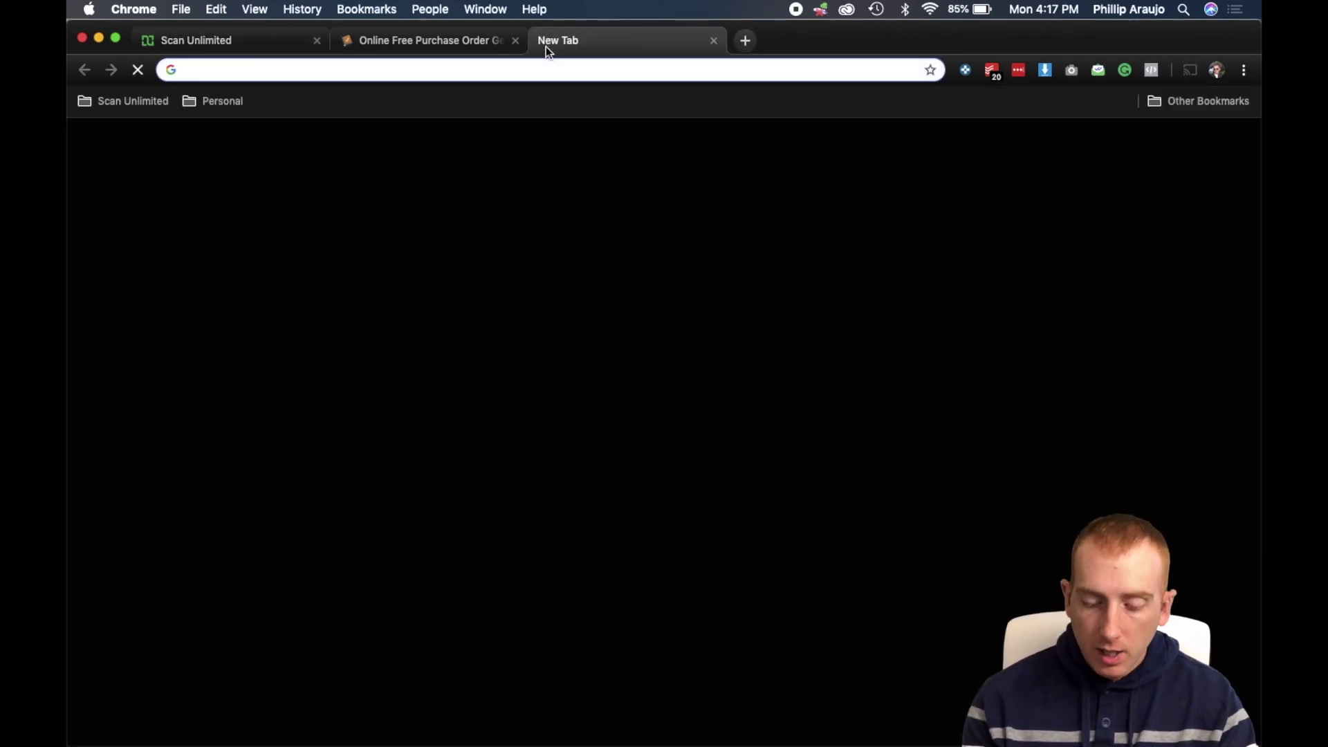
text(free)
key(Delete)
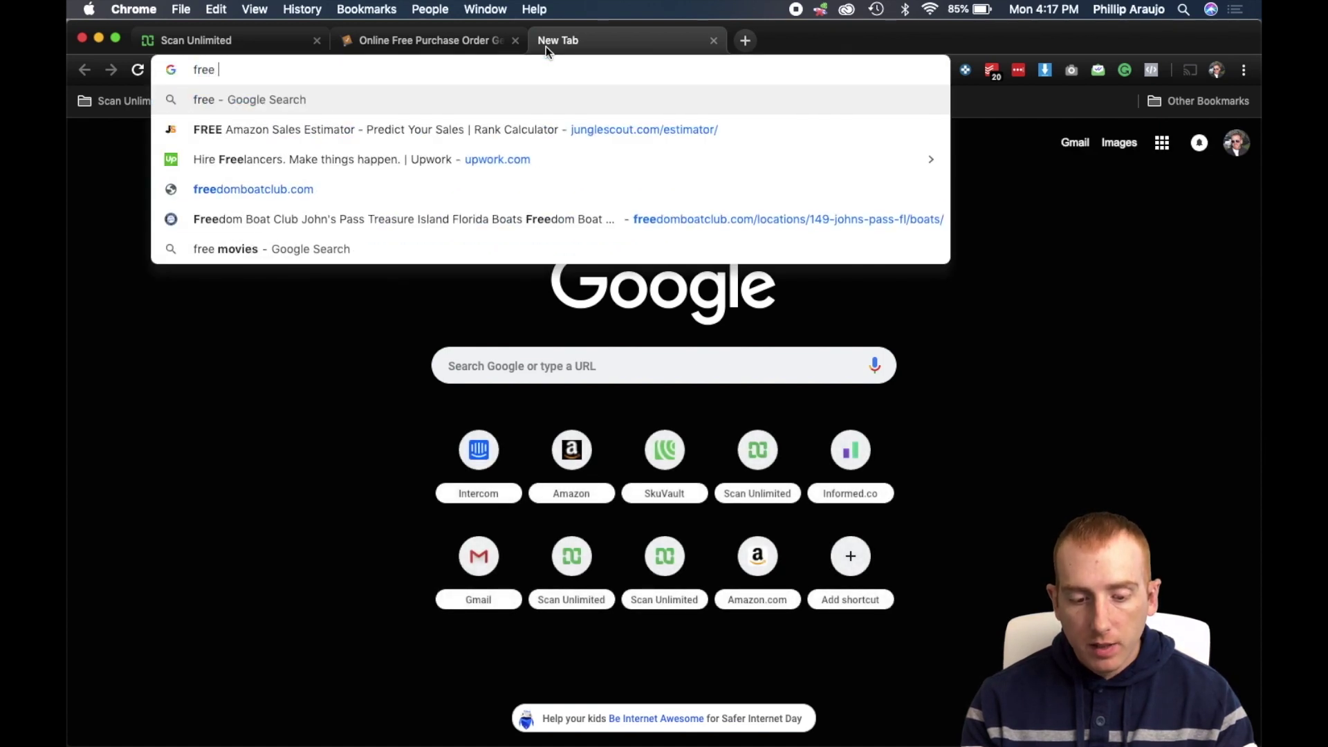
click(512, 125)
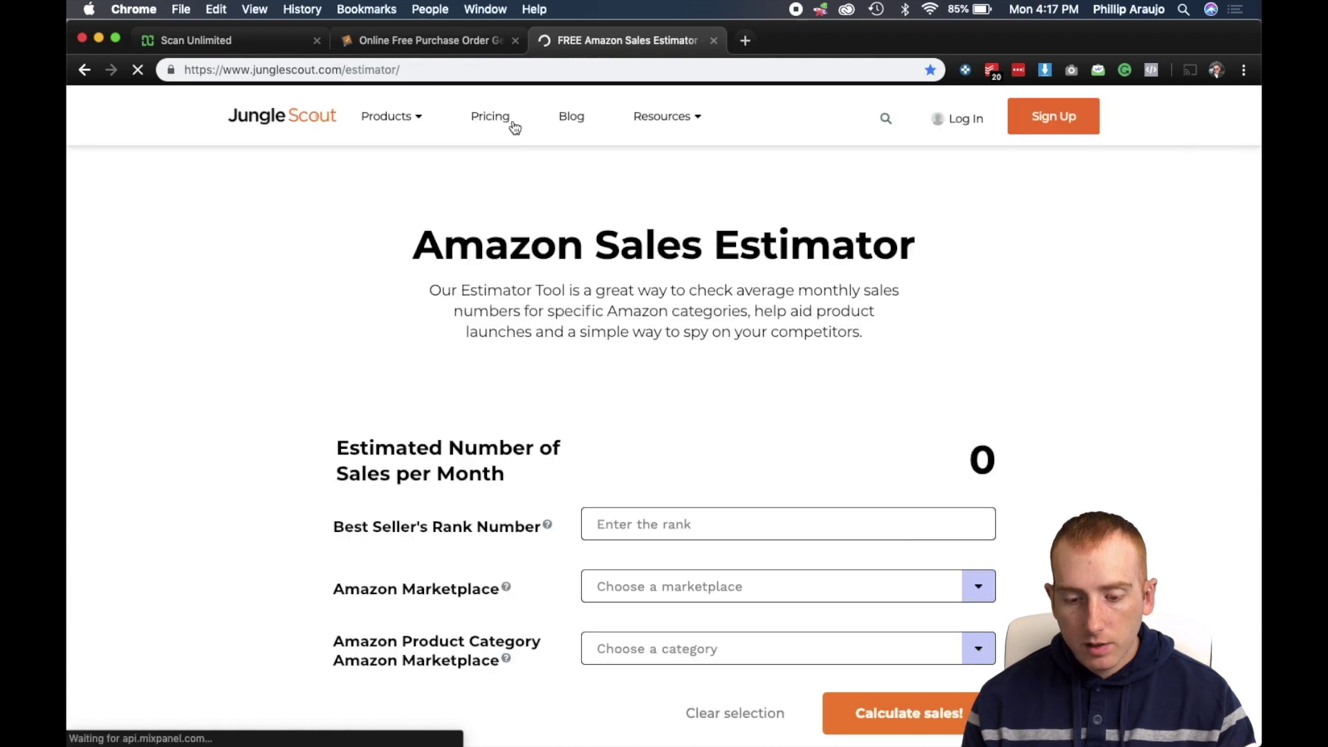
Copy item 4246's sales rank 542 from the Scan Unlimited results for the estimator
scroll(620, 330, down, 3)
click(229, 41)
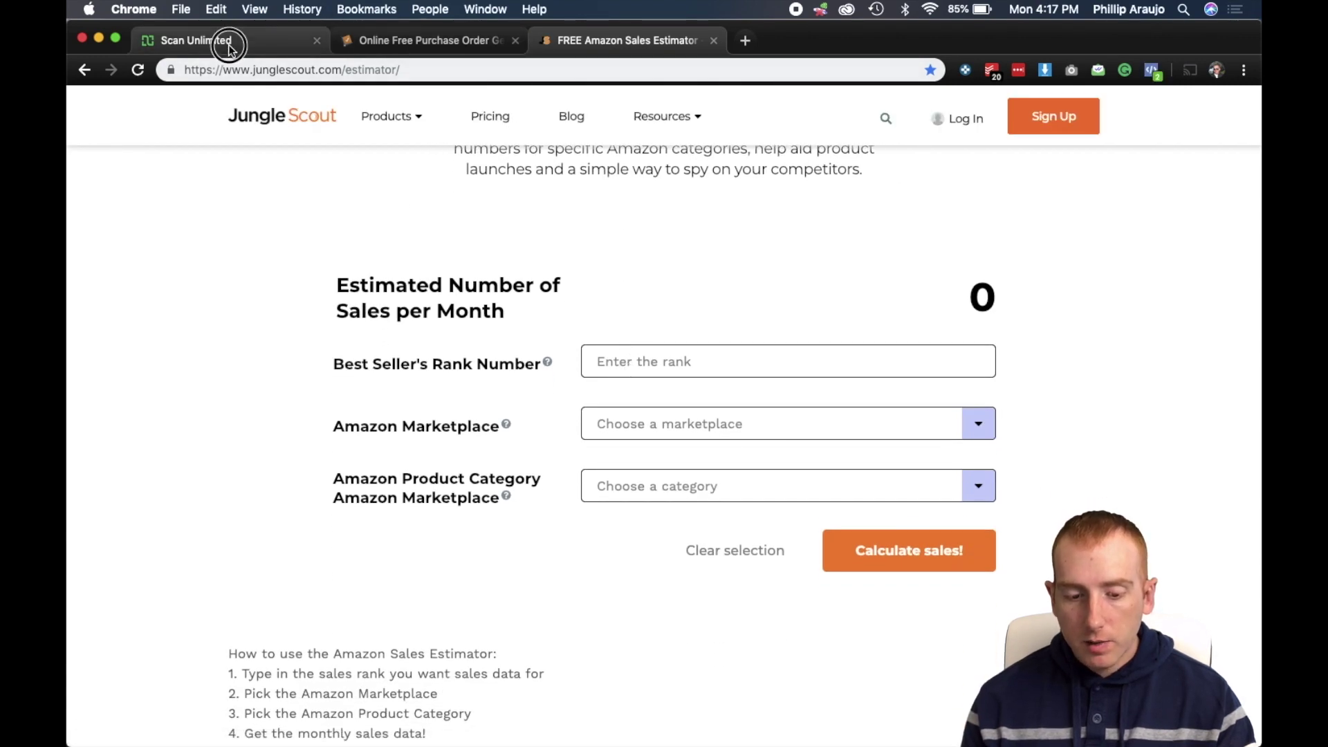
double_click(420, 247)
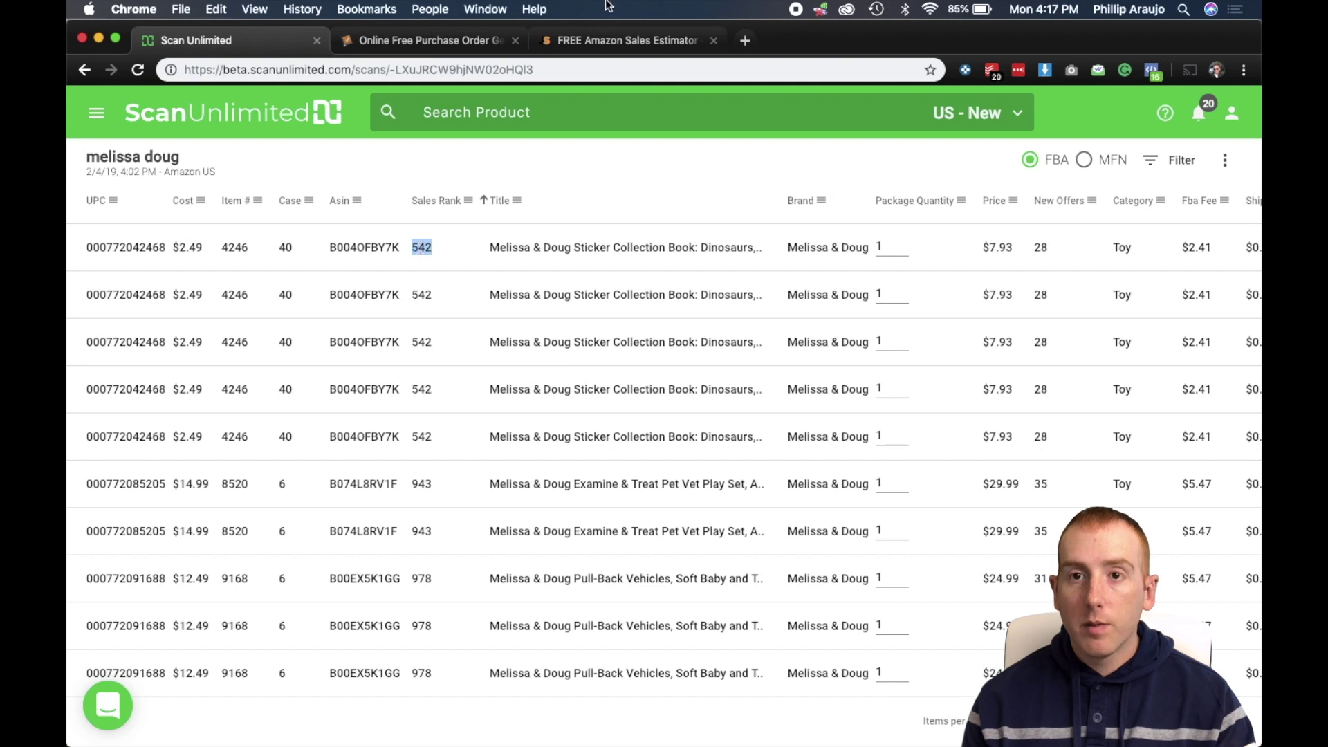
click(604, 40)
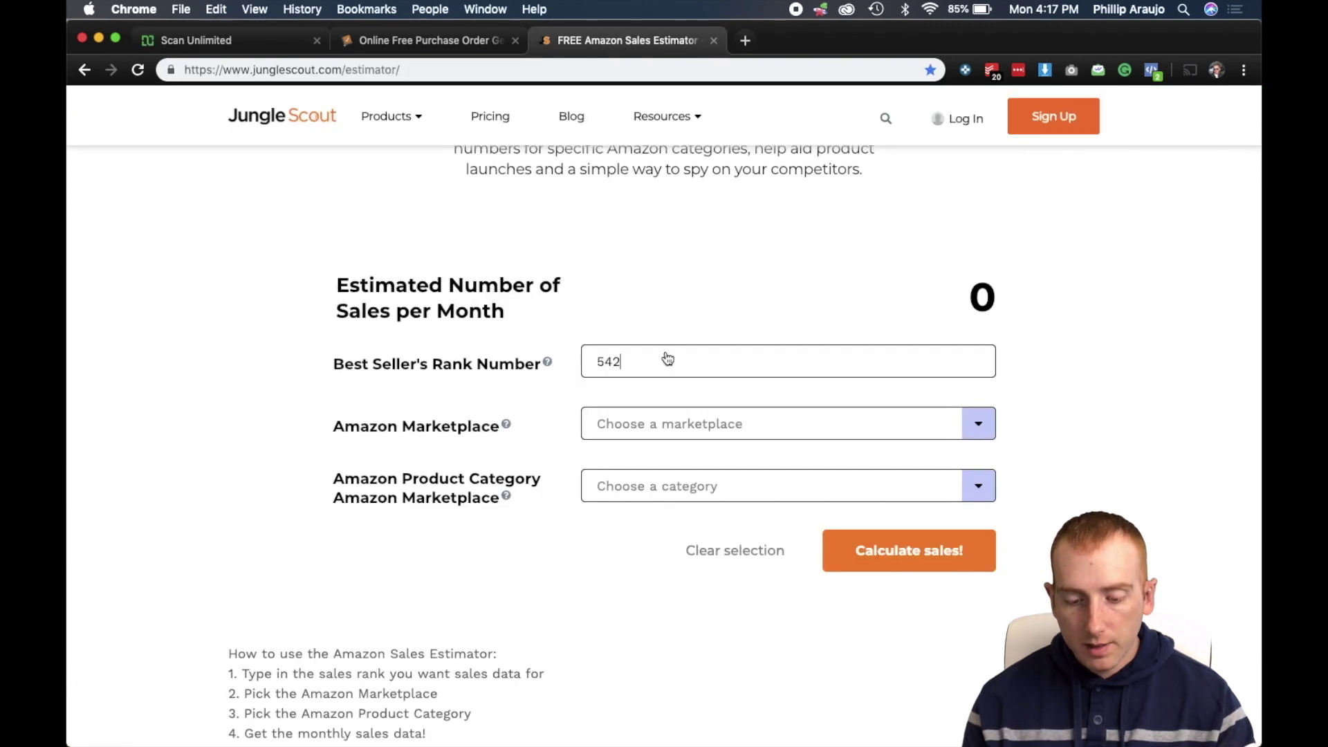
Choose the United States of America marketplace and Toys & Games category, then calculate sales
click(658, 419)
click(653, 465)
click(681, 499)
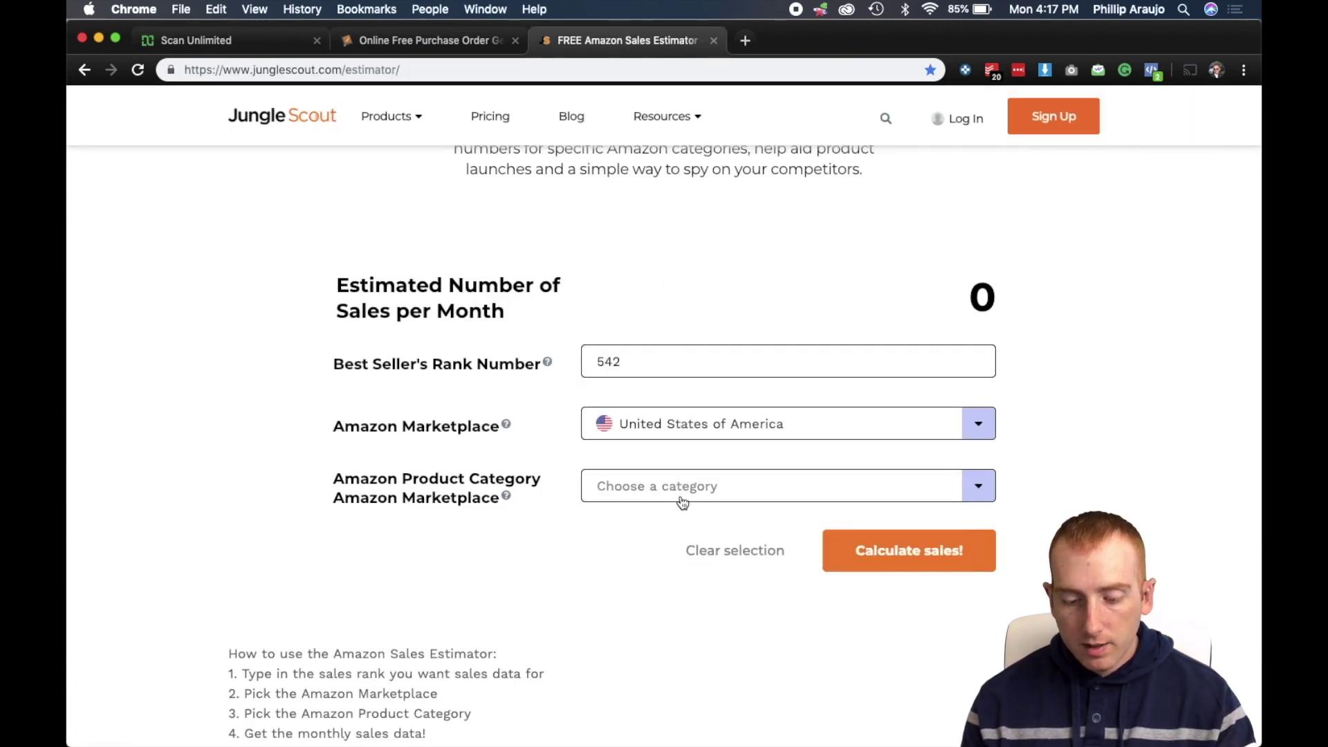
scroll(706, 537, down, 6)
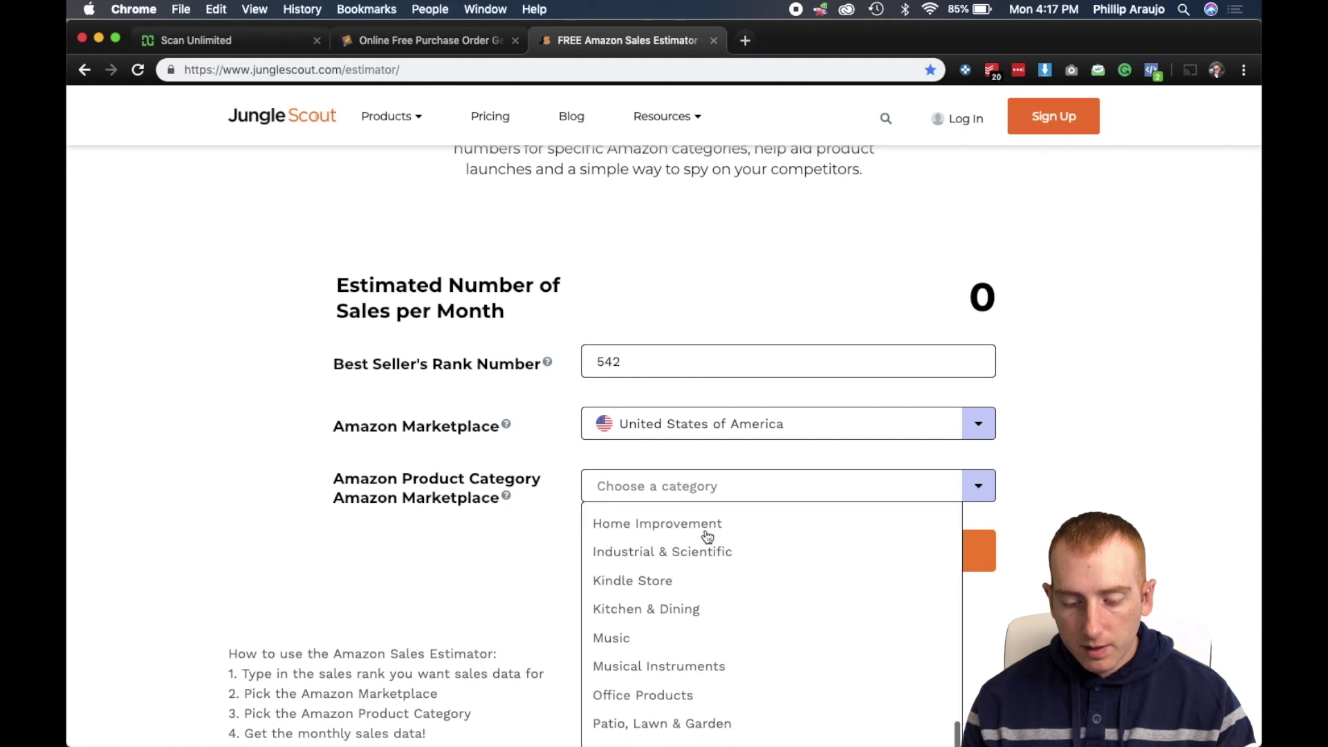
scroll(688, 665, down, 3)
click(666, 732)
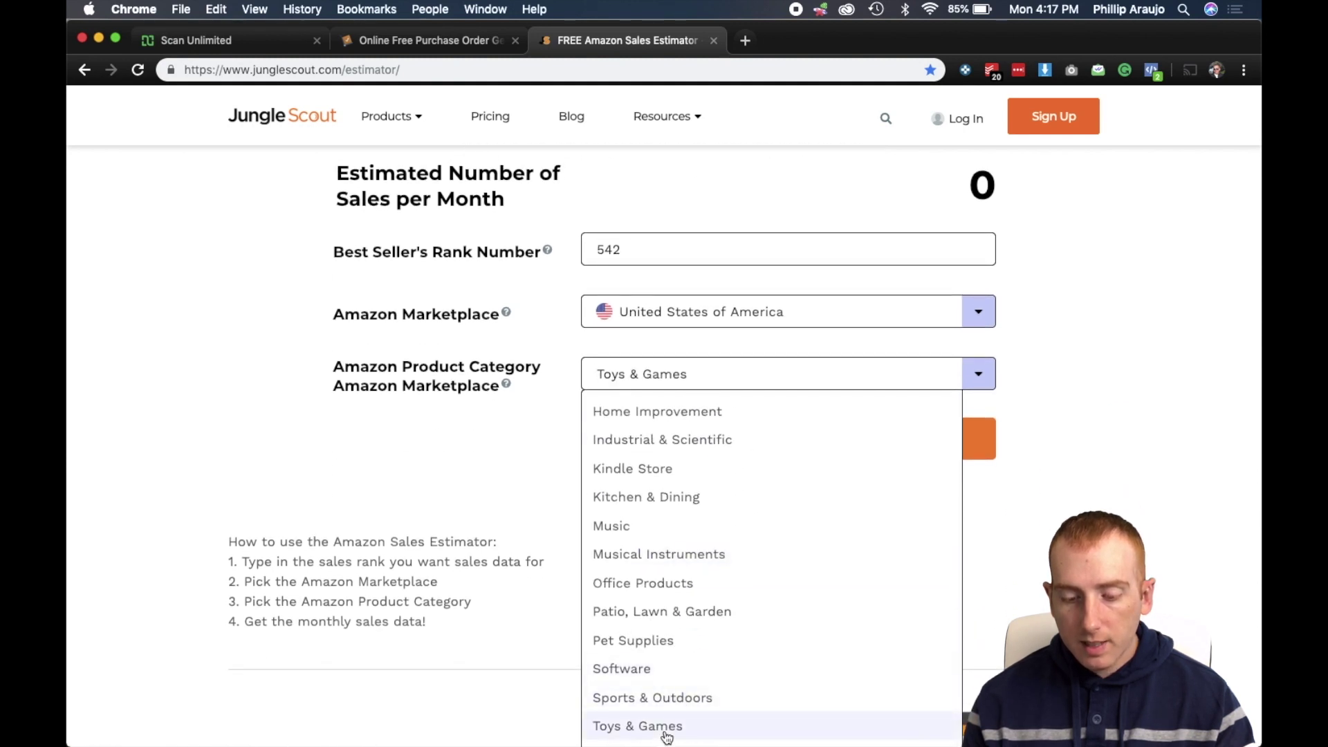
click(906, 456)
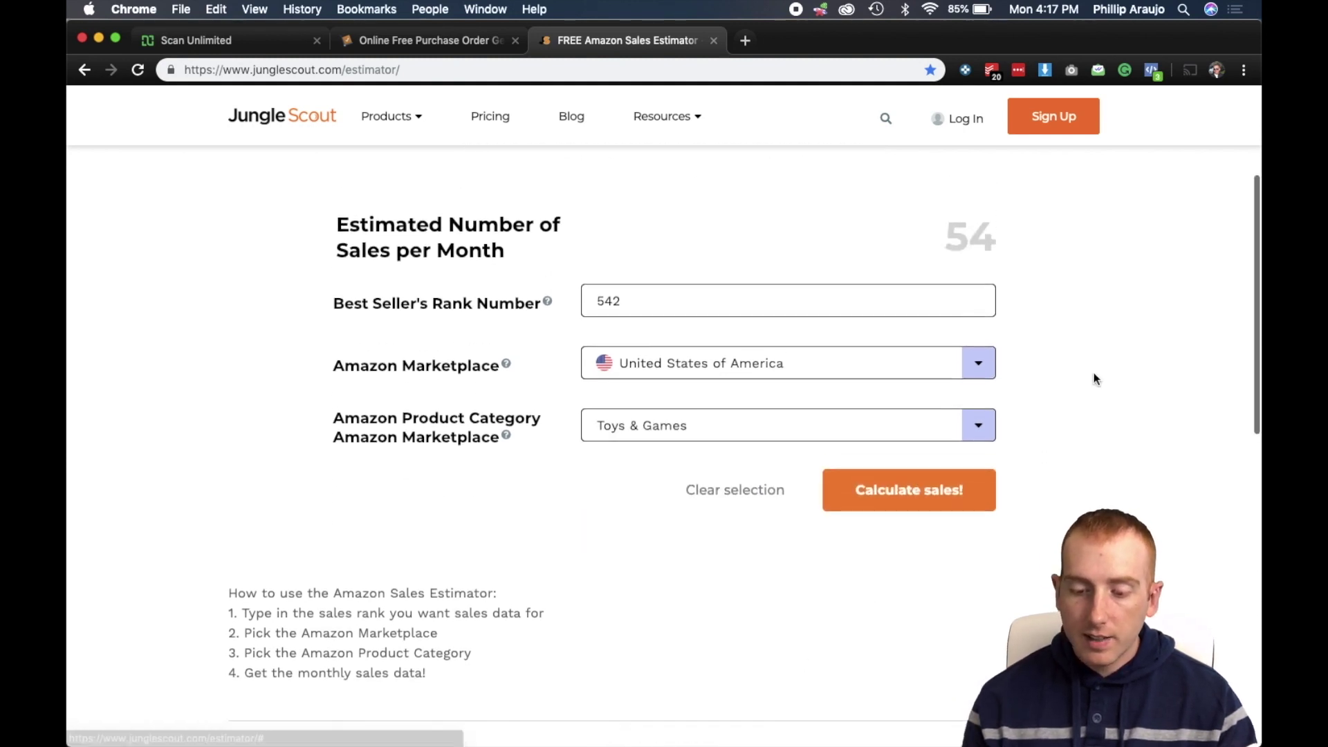
Scroll up to watch the monthly sales estimate settle at 2,580
scroll(1093, 373, up, 1)
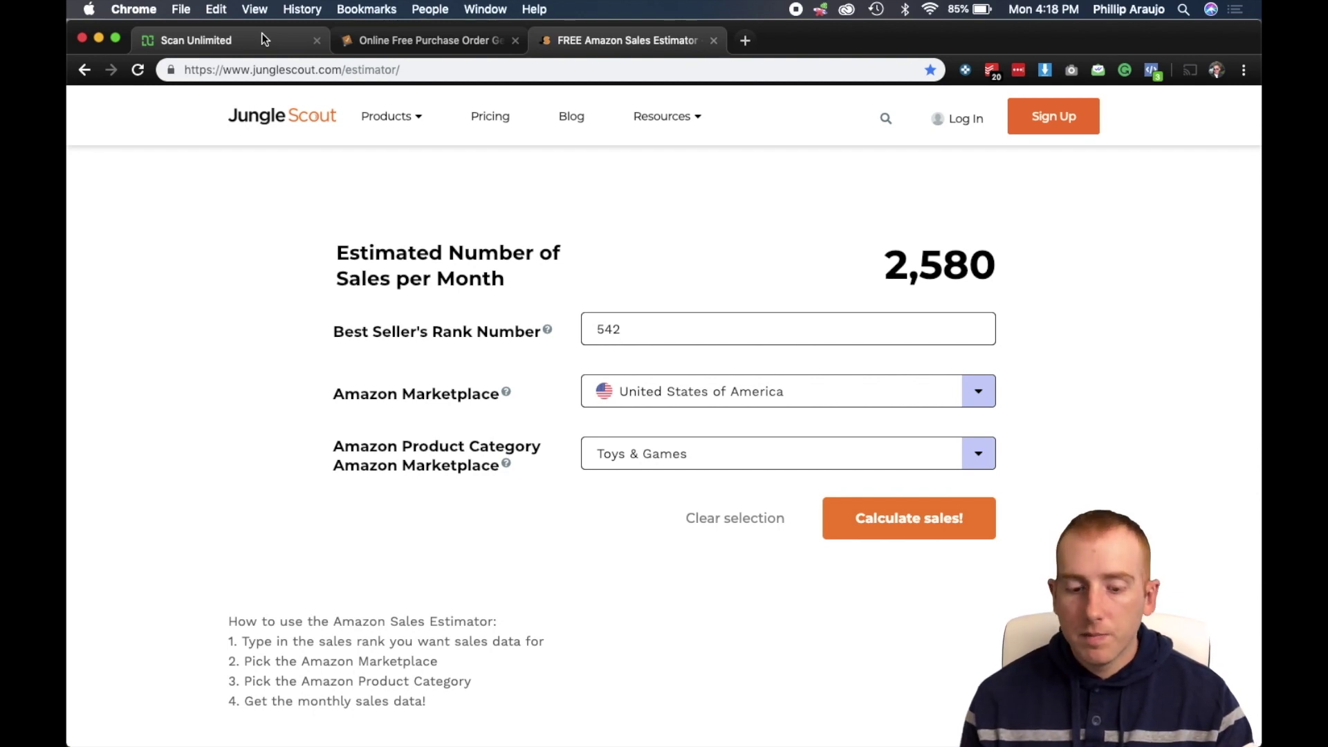
Recheck the 2,580 estimate, then select item 4246's case size of 40 in Scan Unlimited
click(262, 35)
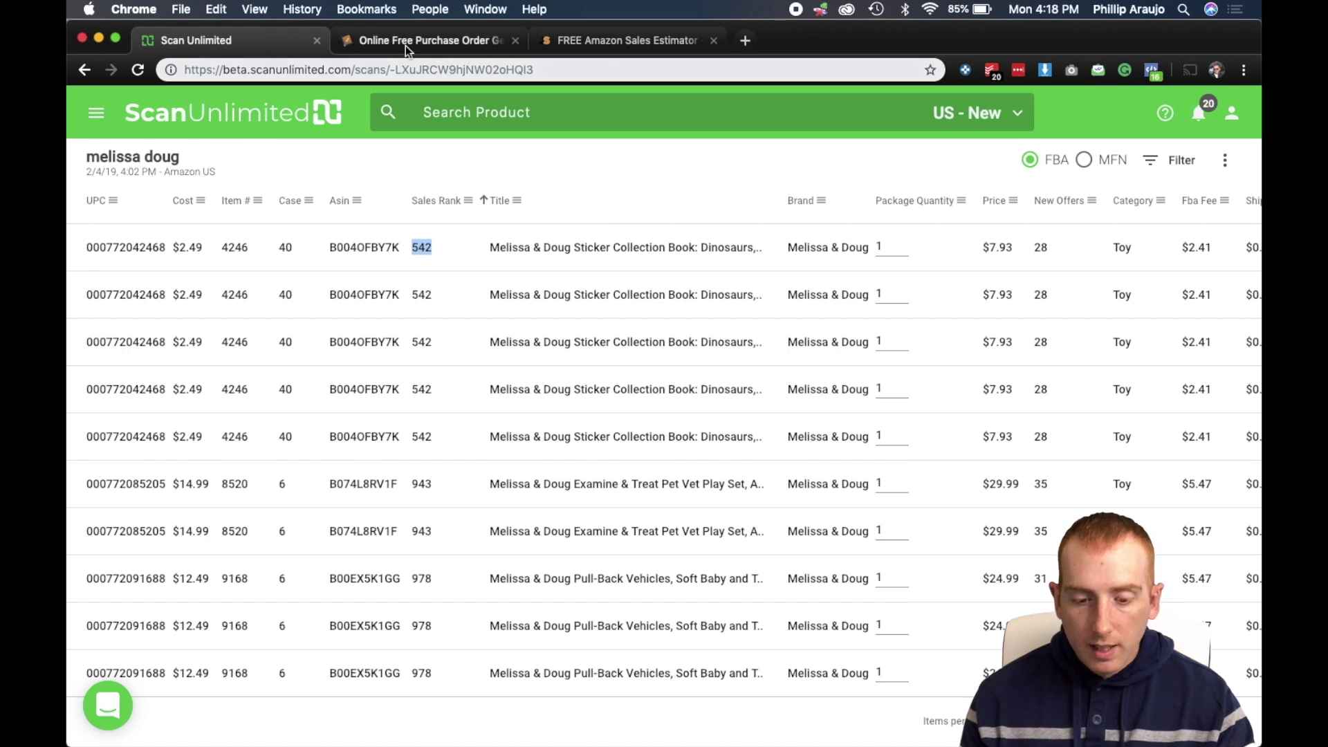
click(605, 40)
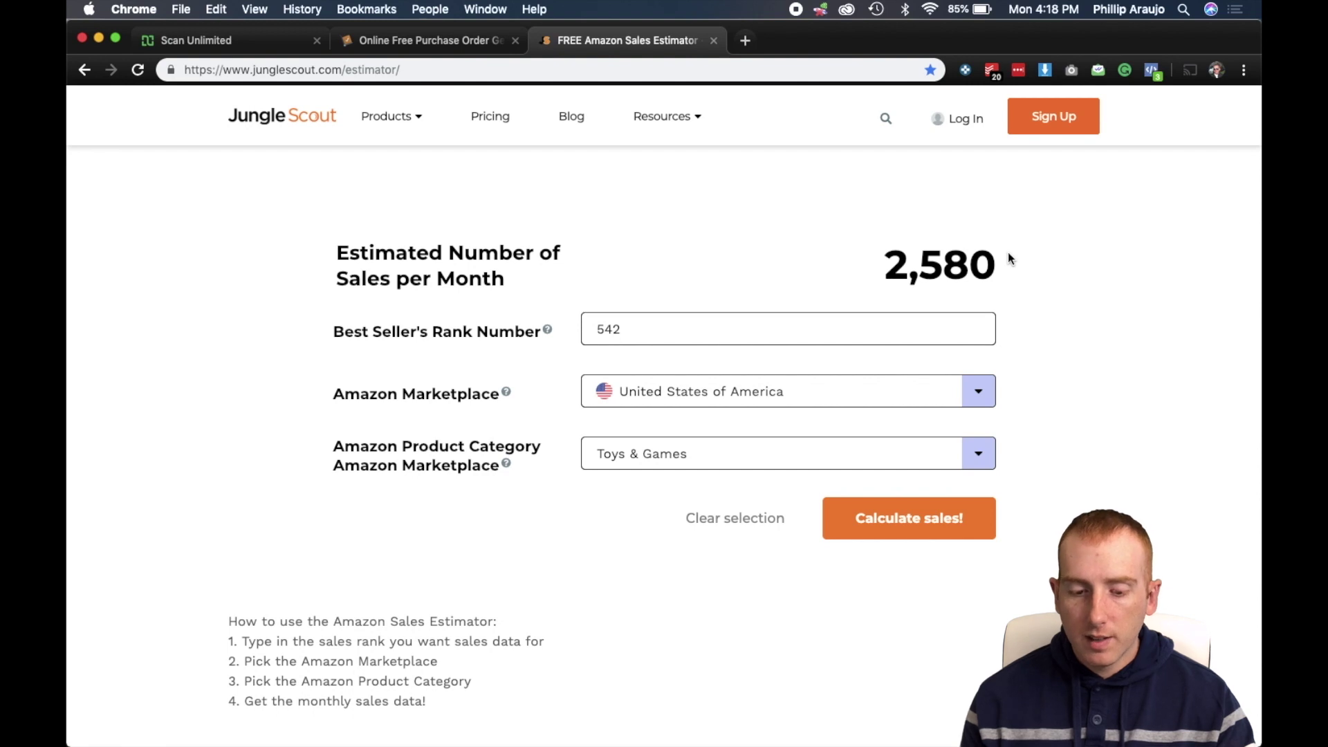
click(253, 49)
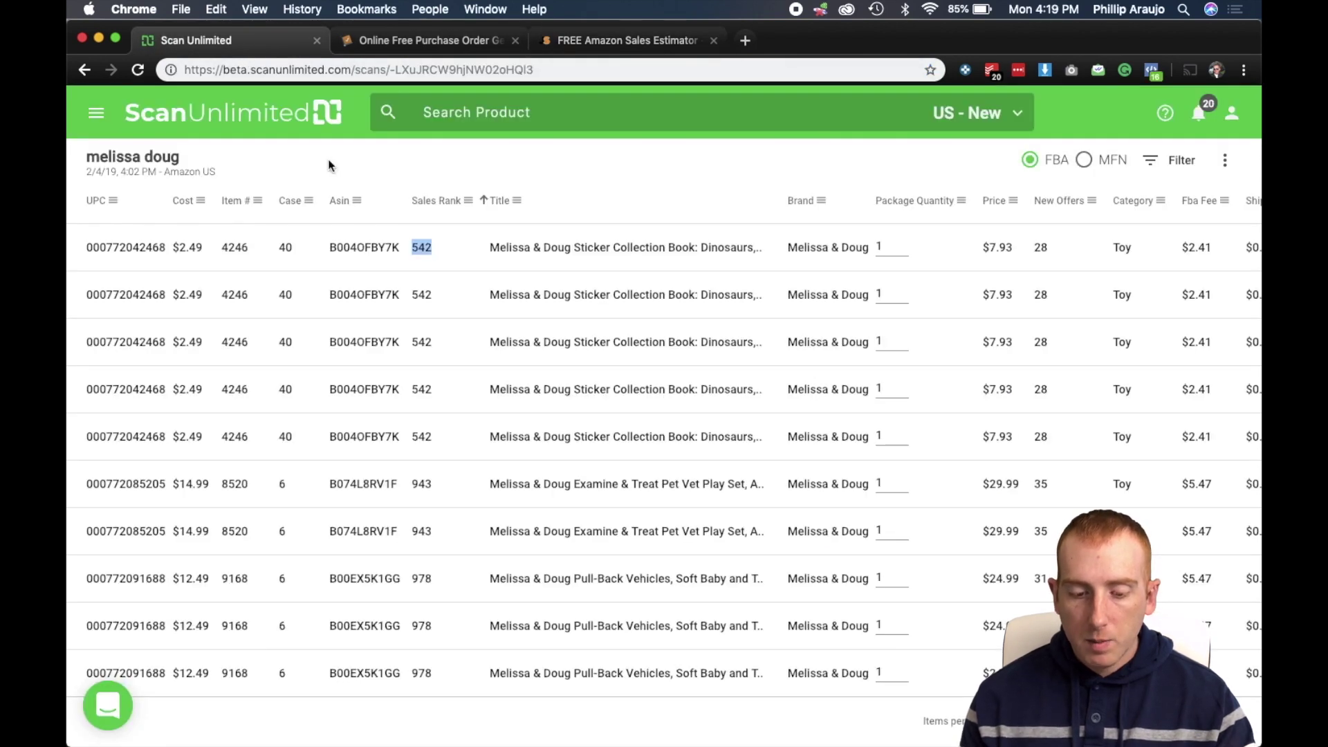
click(283, 247)
double_click(285, 247)
Enter quantity 240 and rate 2.49 on line 4246, checking 240/40 cases in a calculator
click(424, 41)
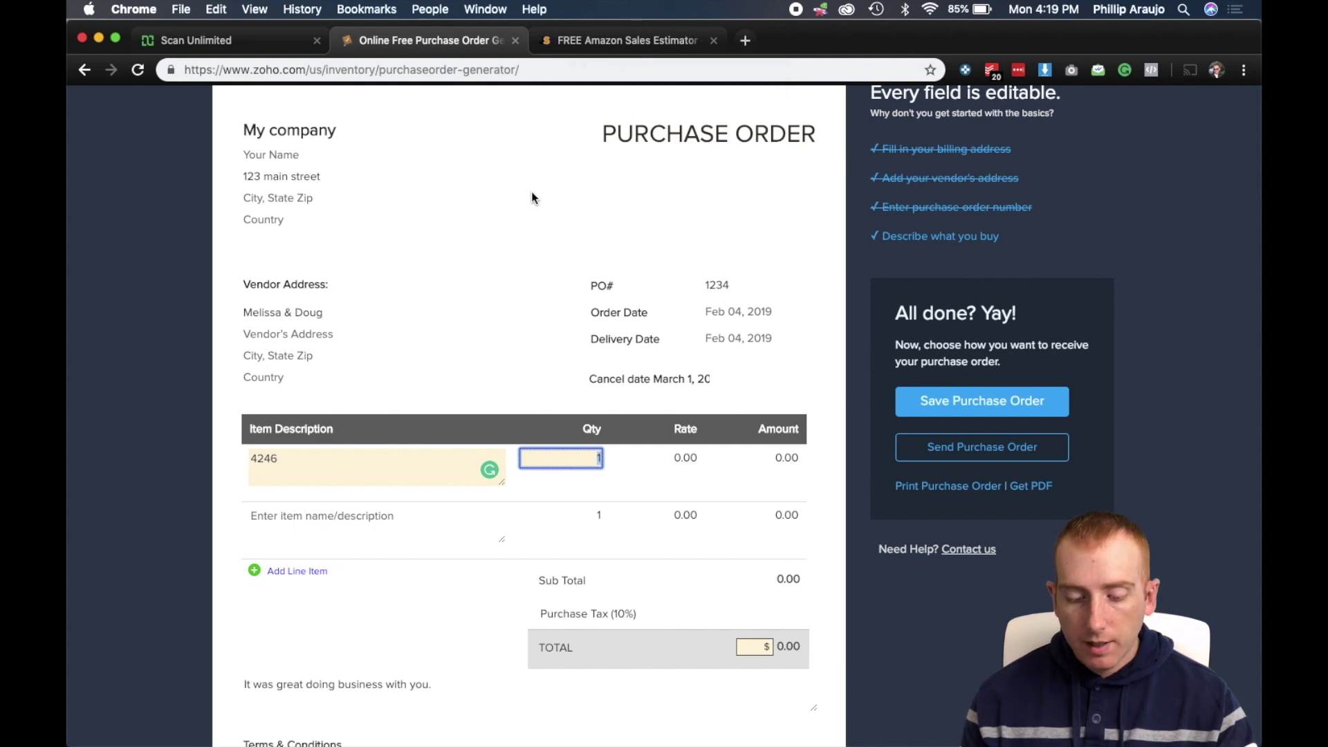
text(240)
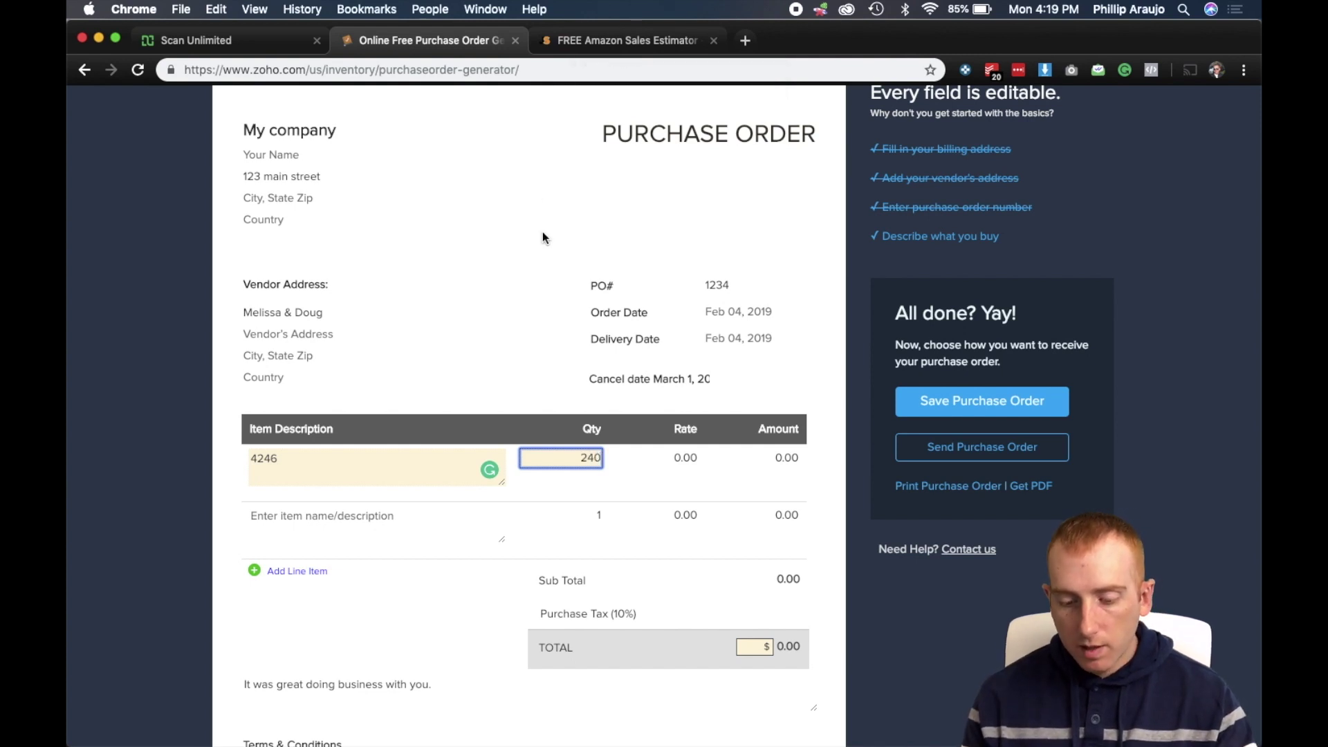
key(Tab)
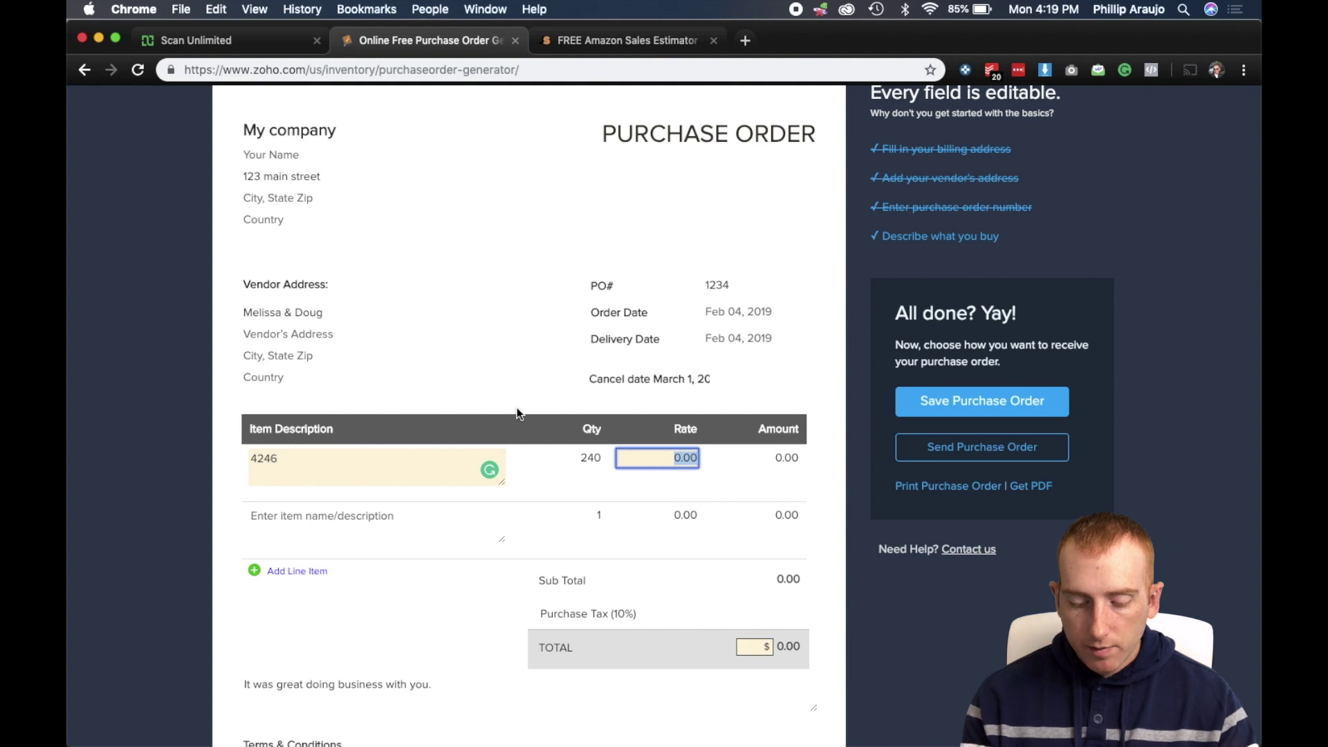
key(super+space)
text(240/40)
key(Escape)
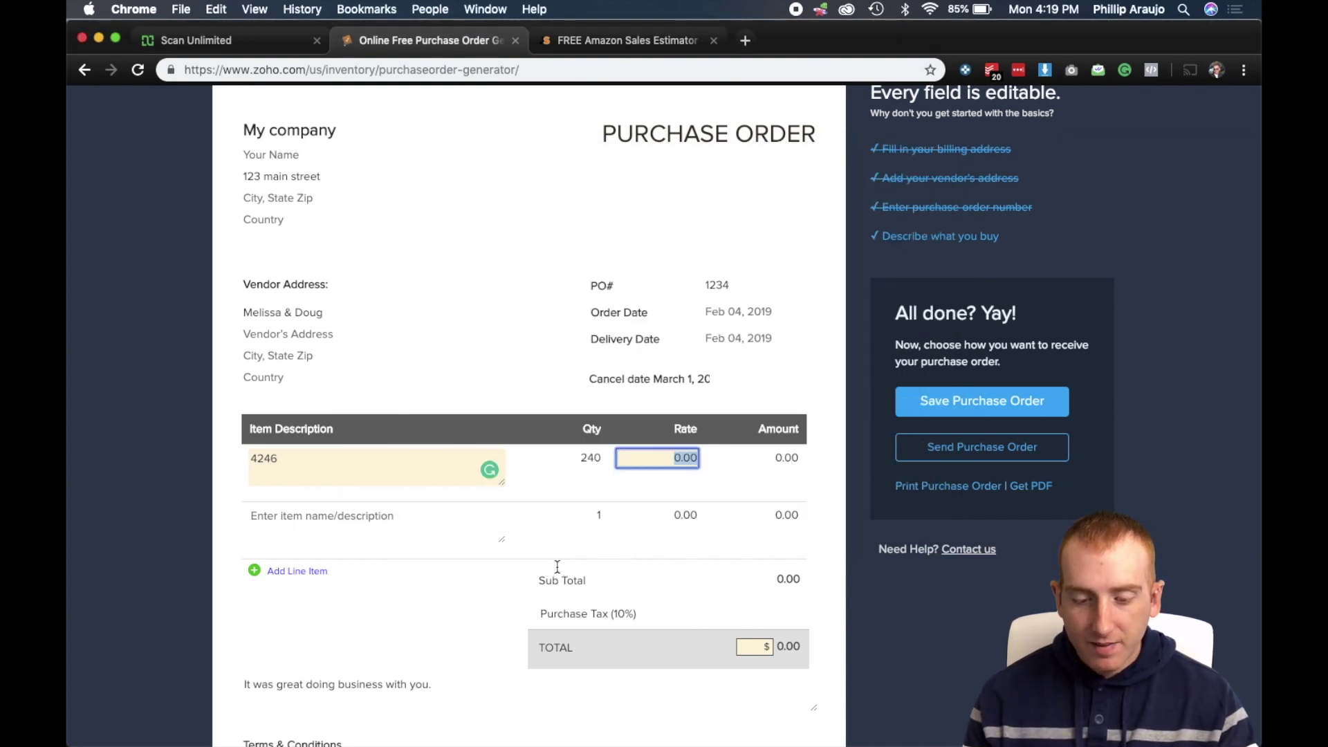
click(246, 41)
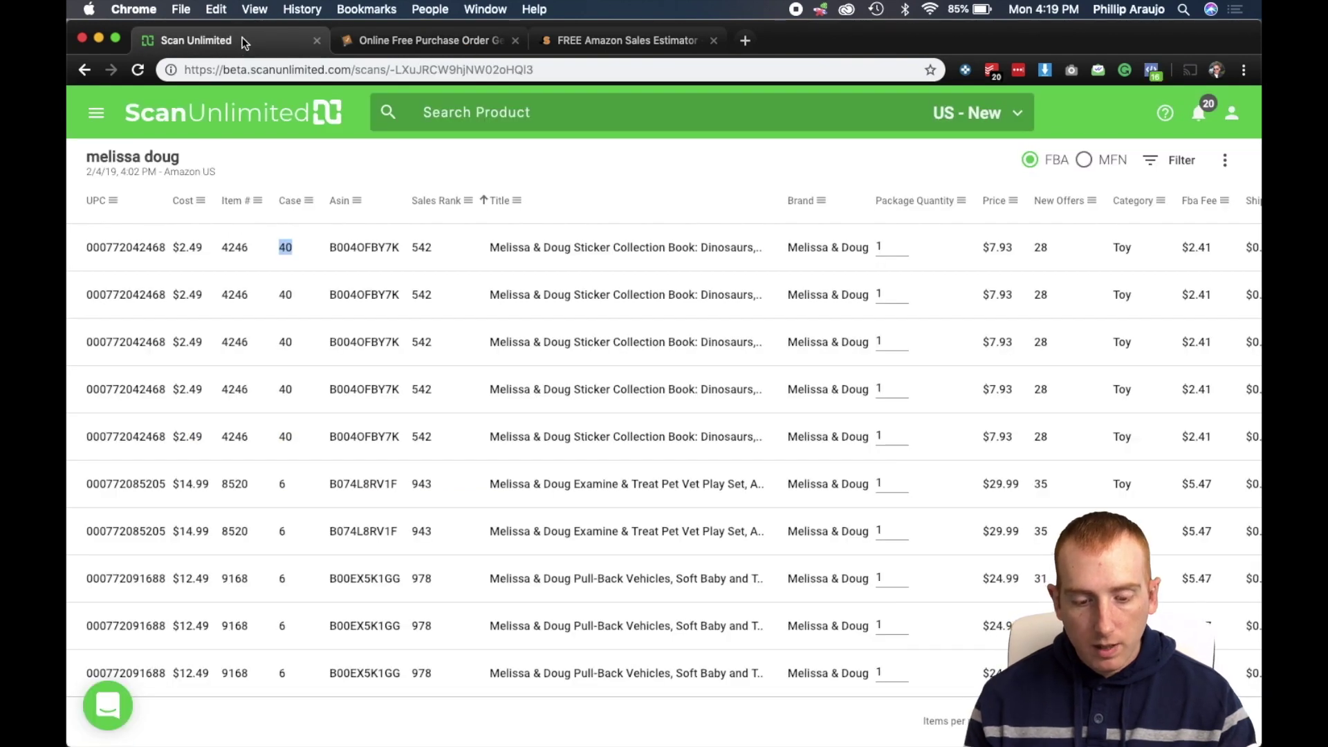
click(398, 42)
text(2.49)
key(Tab)
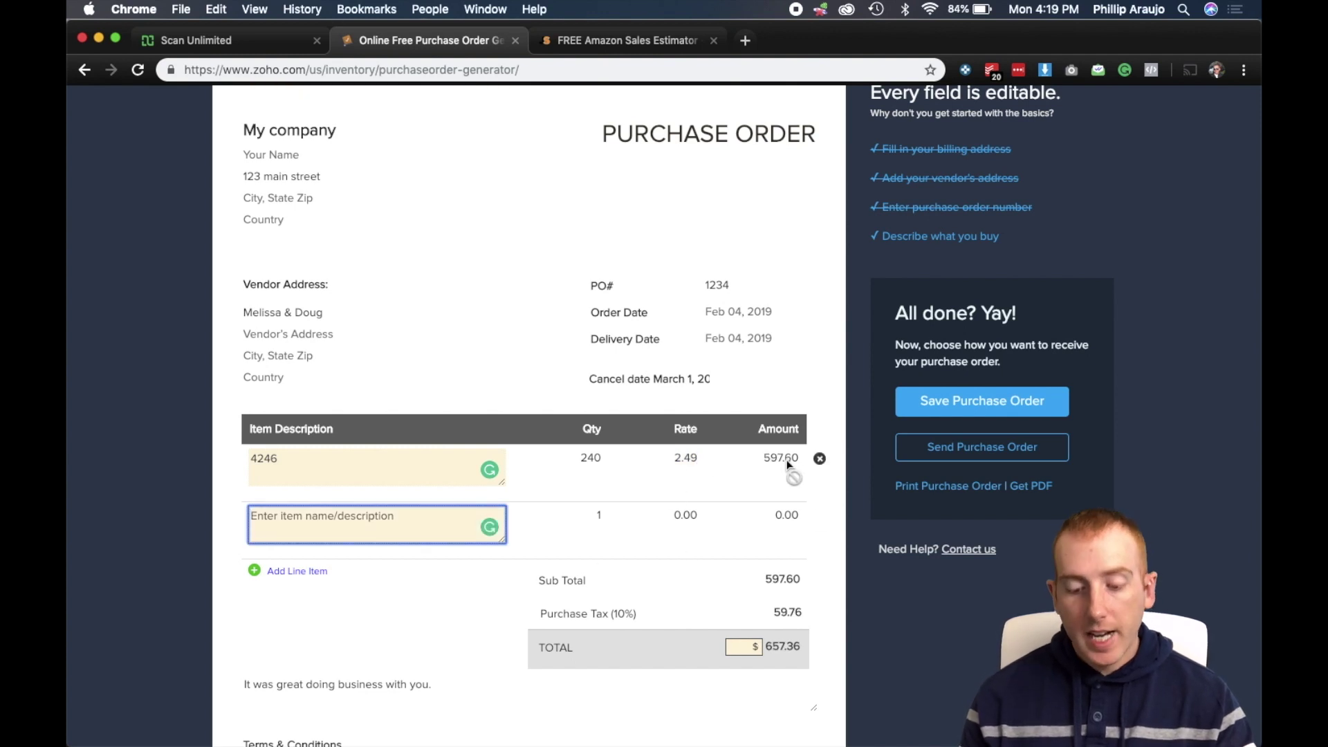
Delete the Purchase Tax (10%) label so the tax row disappears and the total is 597.60
click(643, 609)
triple_click(629, 612)
key(BackSpace)
click(693, 619)
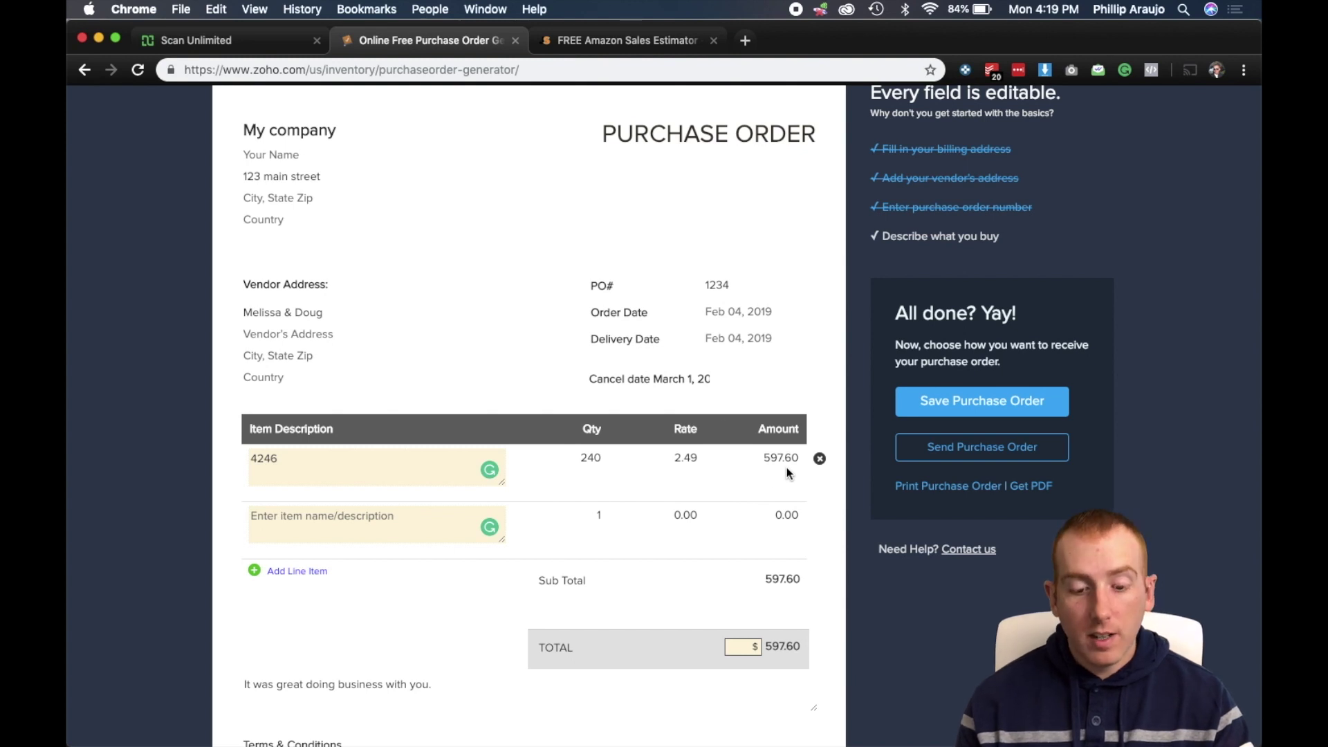
Switch back to the Scan Unlimited melissa doug results table
click(216, 41)
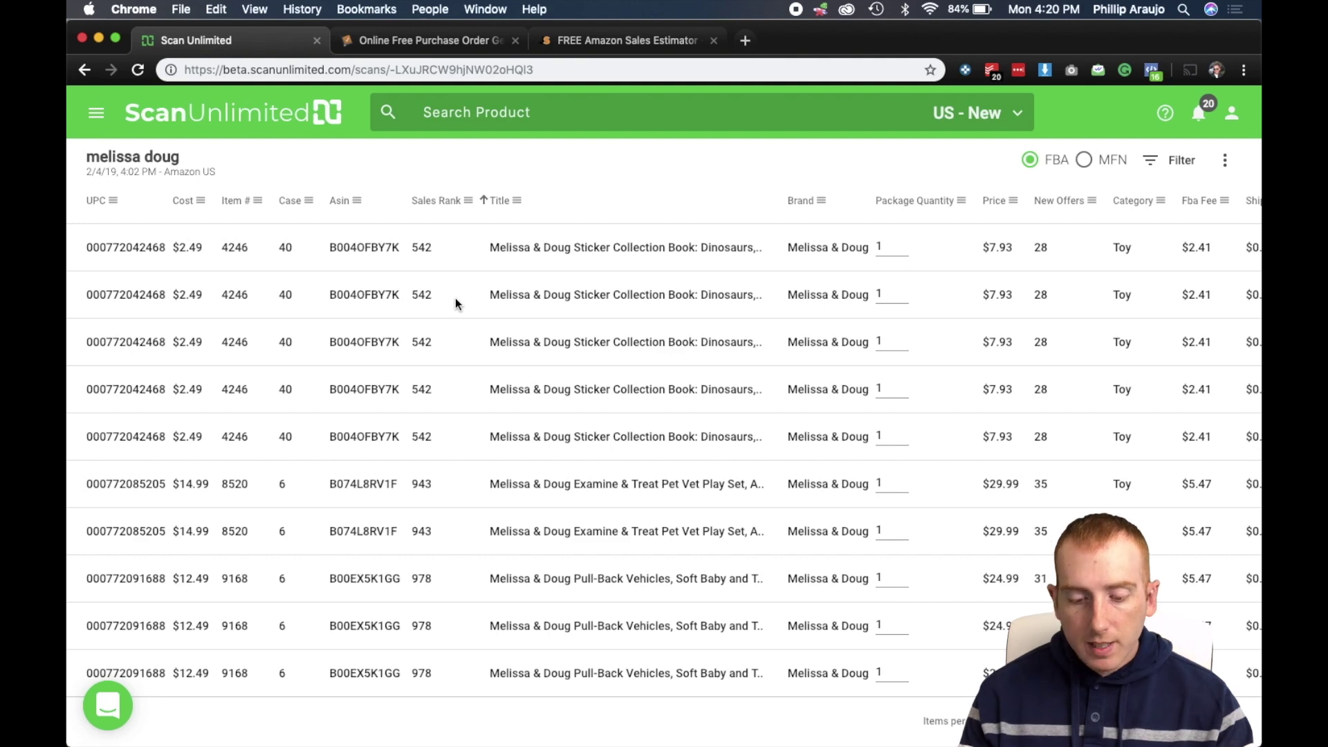
scroll(456, 304, down, 1)
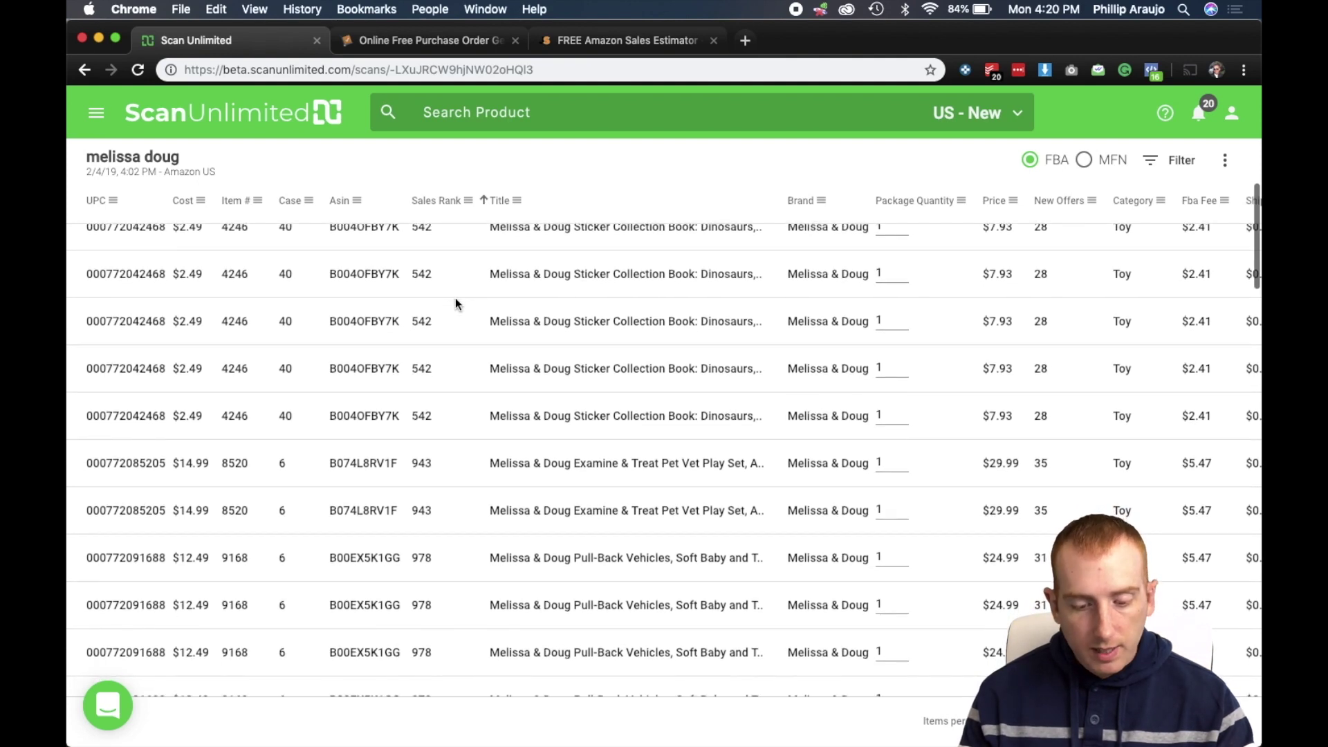
scroll(455, 303, down, 3)
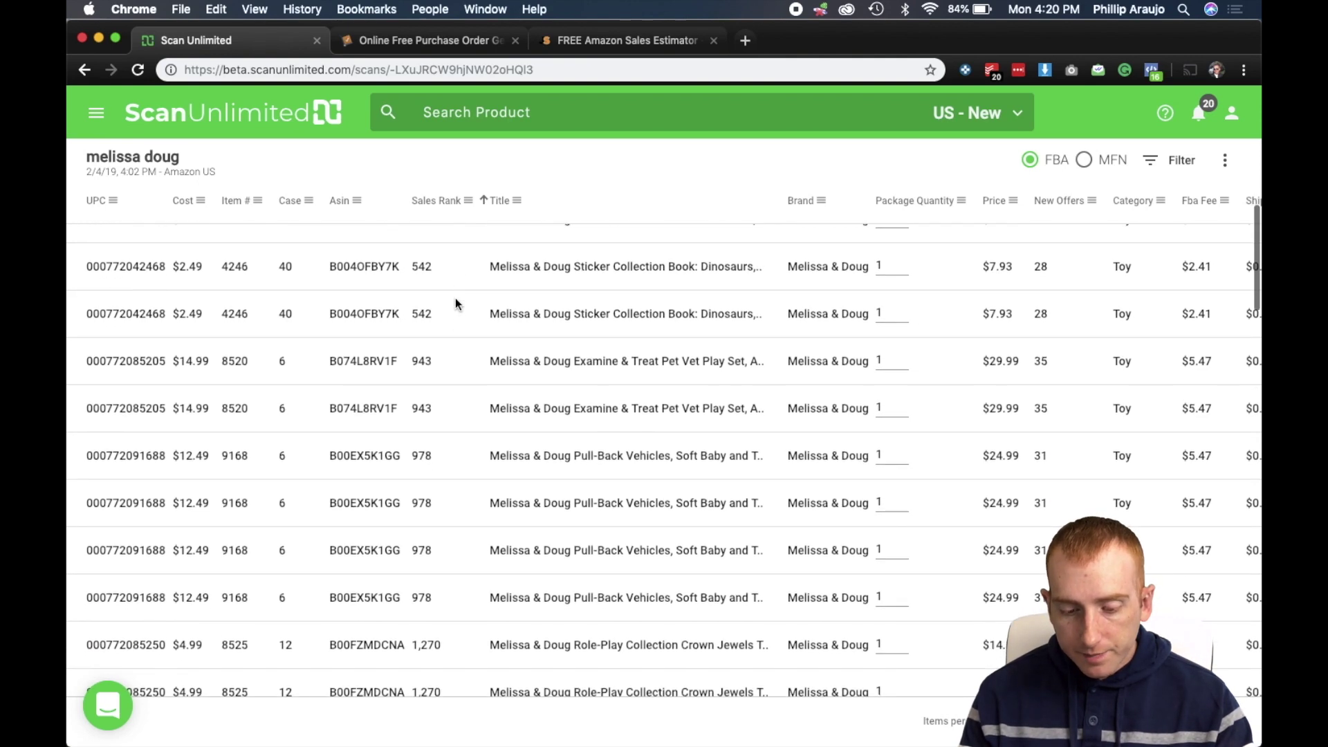
scroll(536, 391, right, 5)
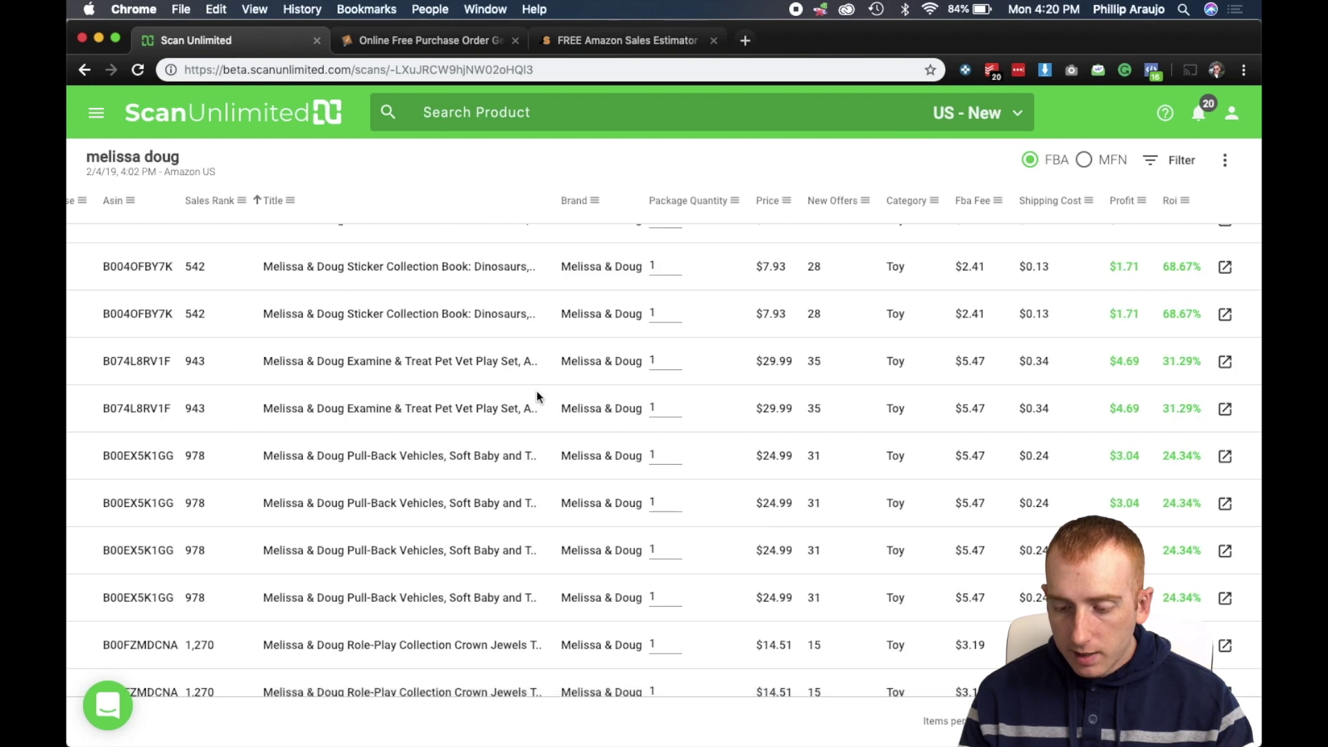
scroll(538, 396, left, 5)
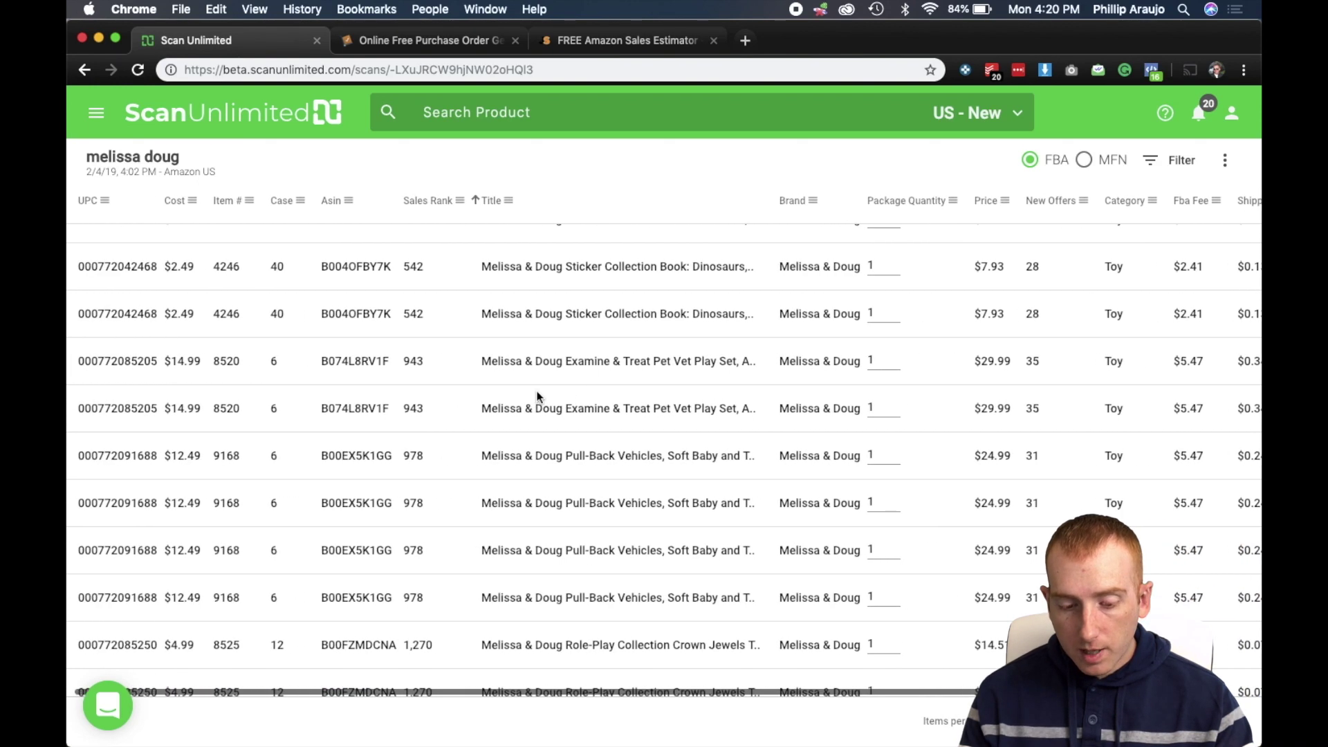
scroll(538, 396, right, 5)
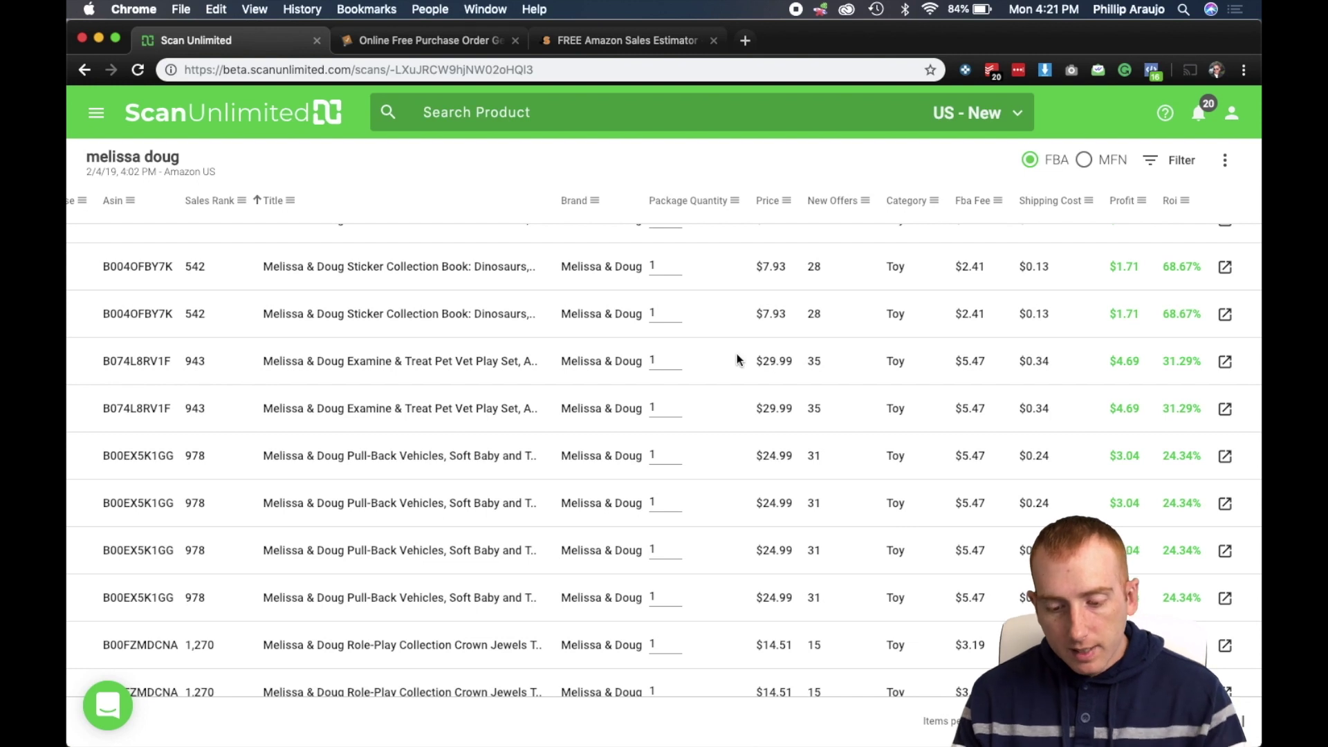
Open the Examine & Treat Pet Vet Play Set details and show its 90-day price and rank history
click(1225, 362)
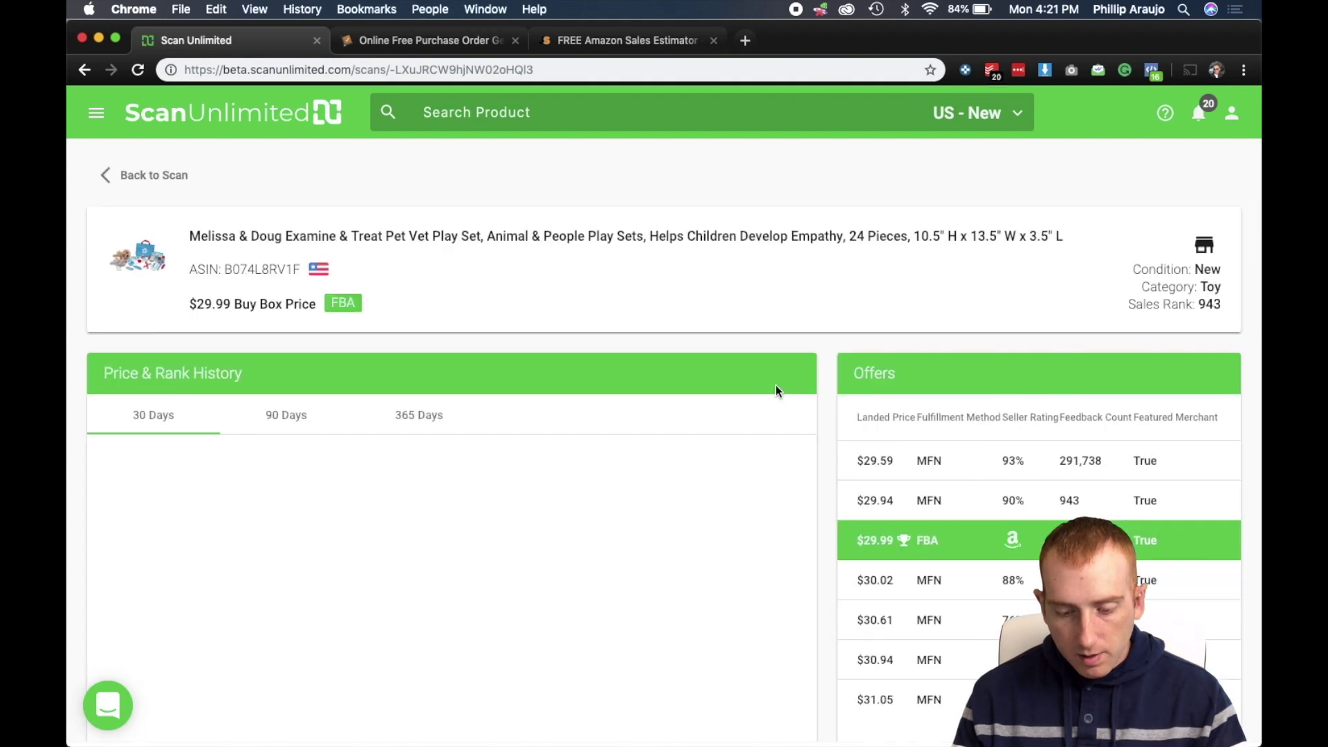
scroll(774, 384, down, 3)
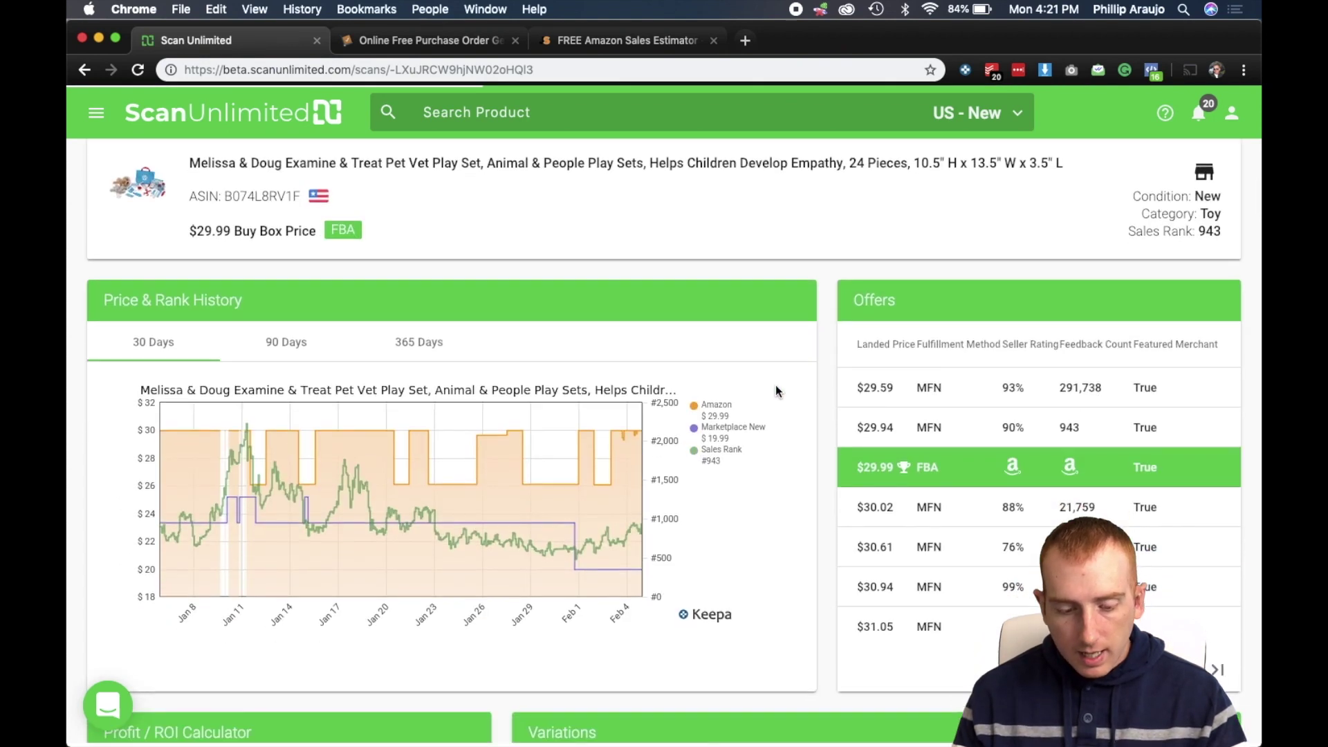
click(291, 305)
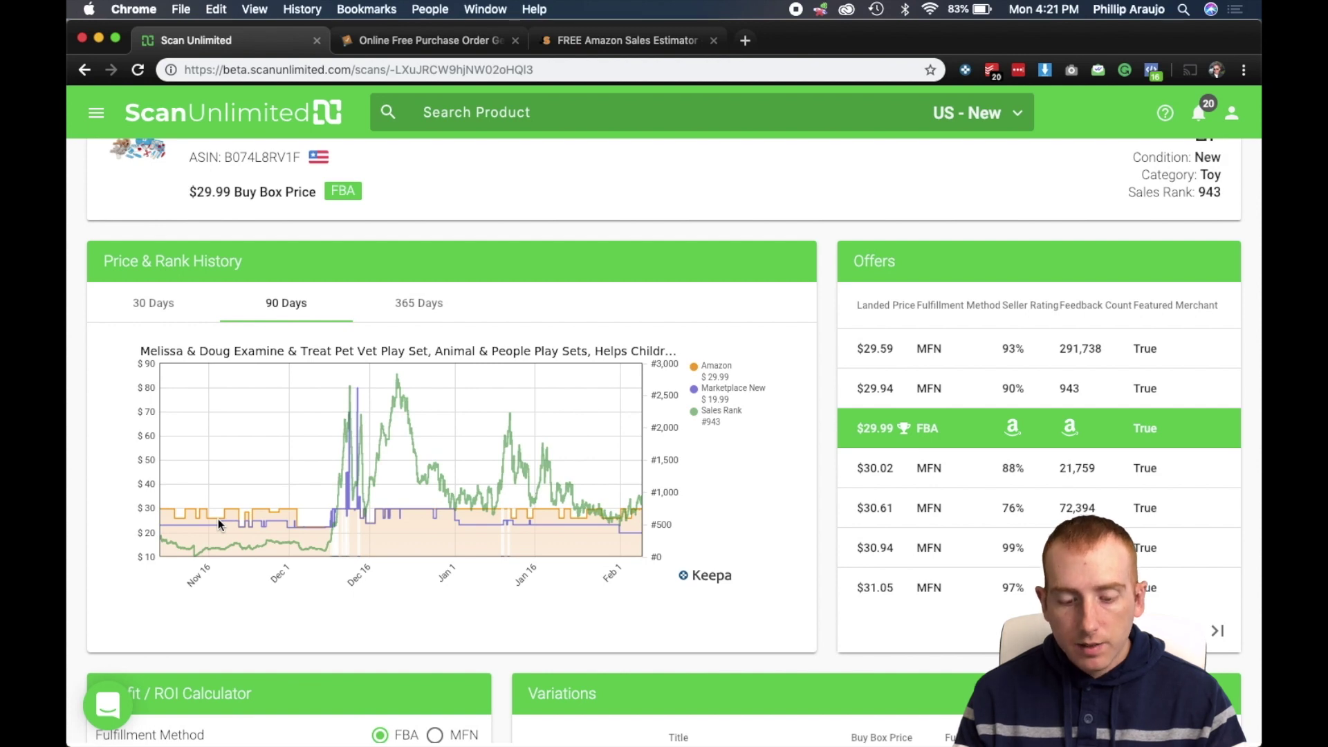
Review the offers and reach the Profit / ROI Calculator showing $4.69 net profit and 31.29% ROI
scroll(218, 524, down, 3)
scroll(218, 523, up, 1)
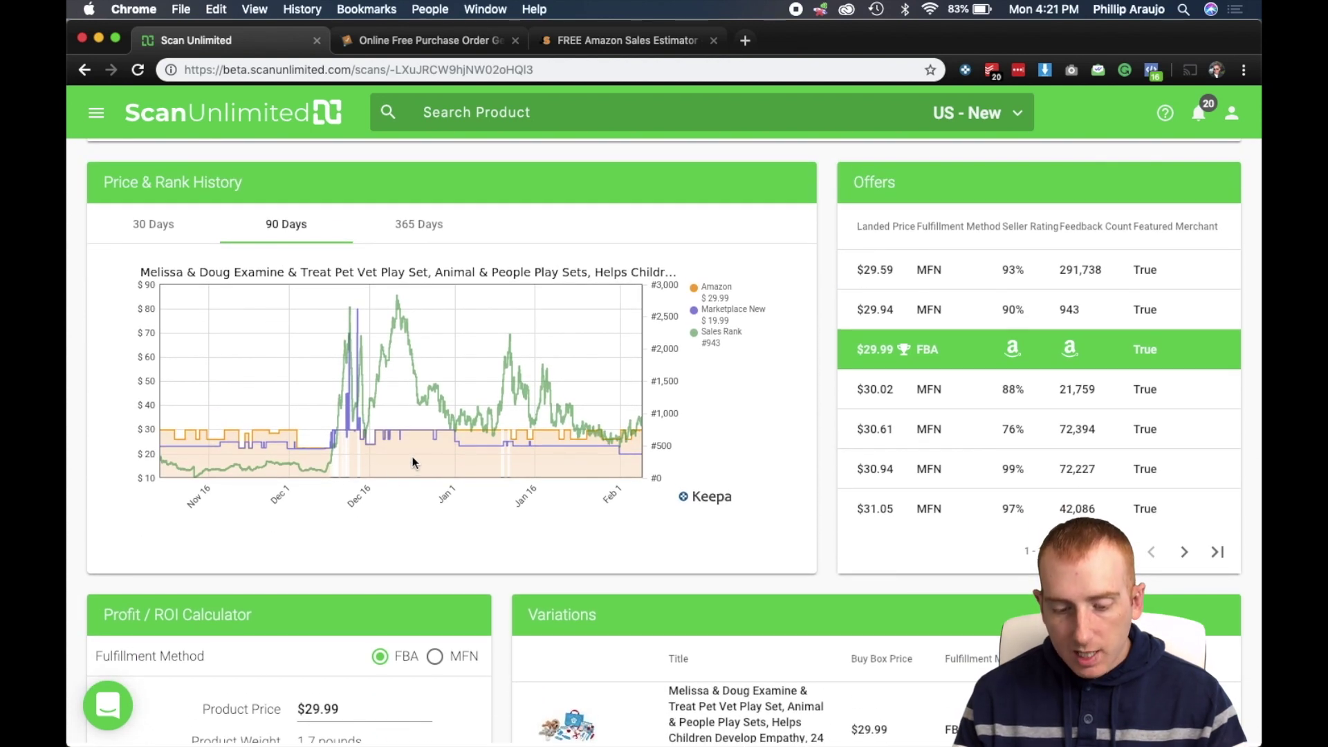
scroll(467, 448, up, 2)
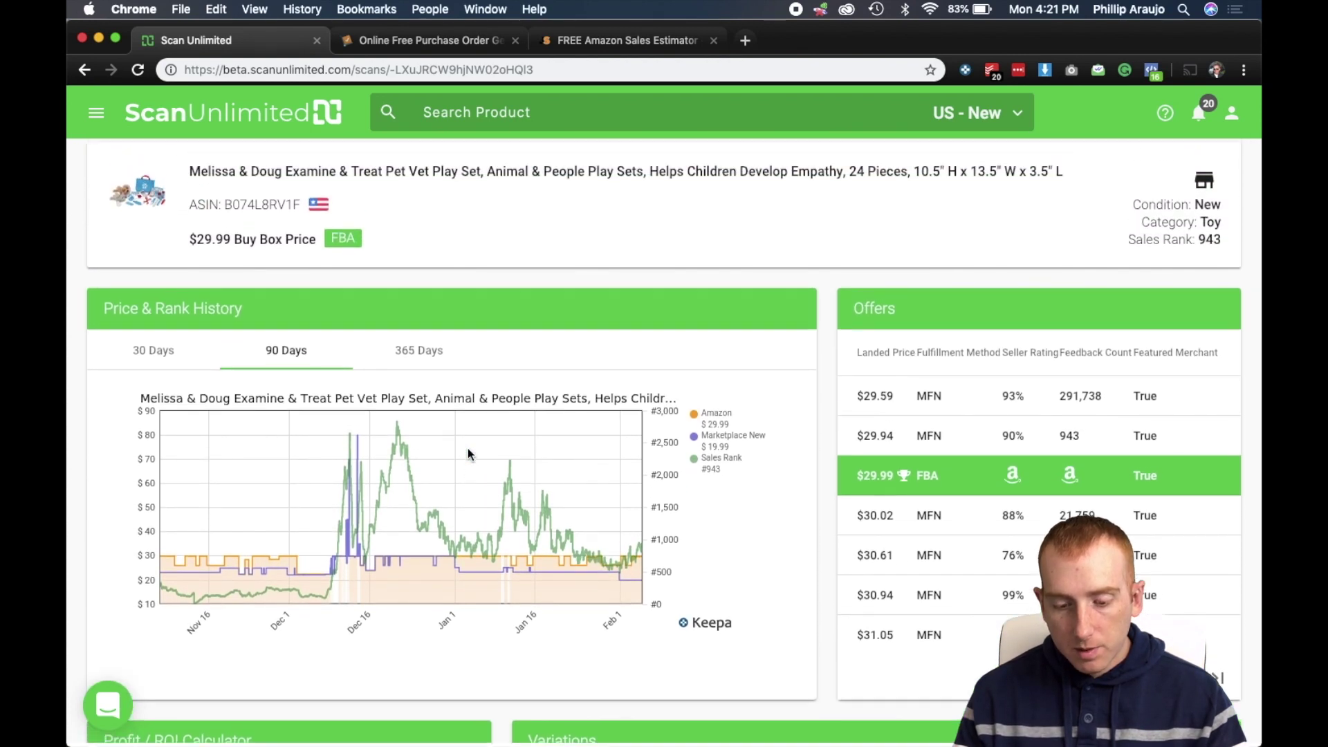
mouse_move(1012, 477)
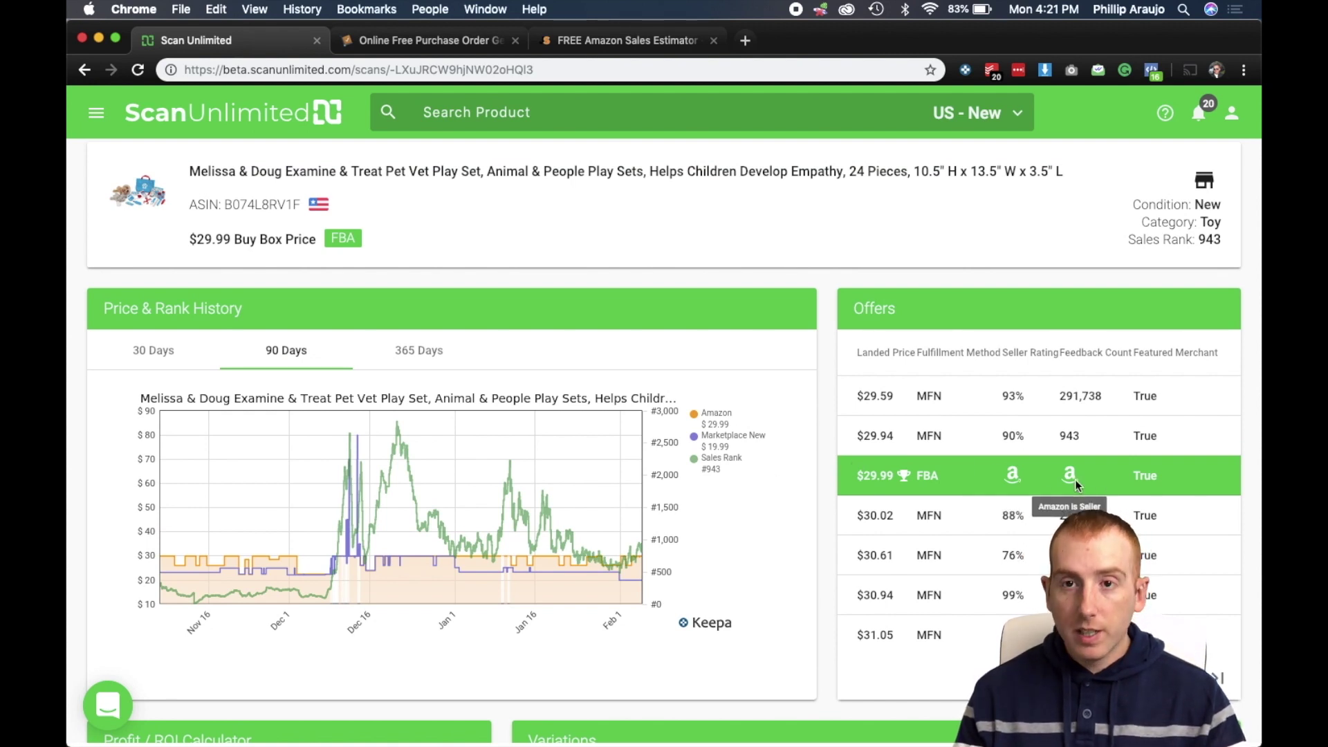
mouse_move(1075, 479)
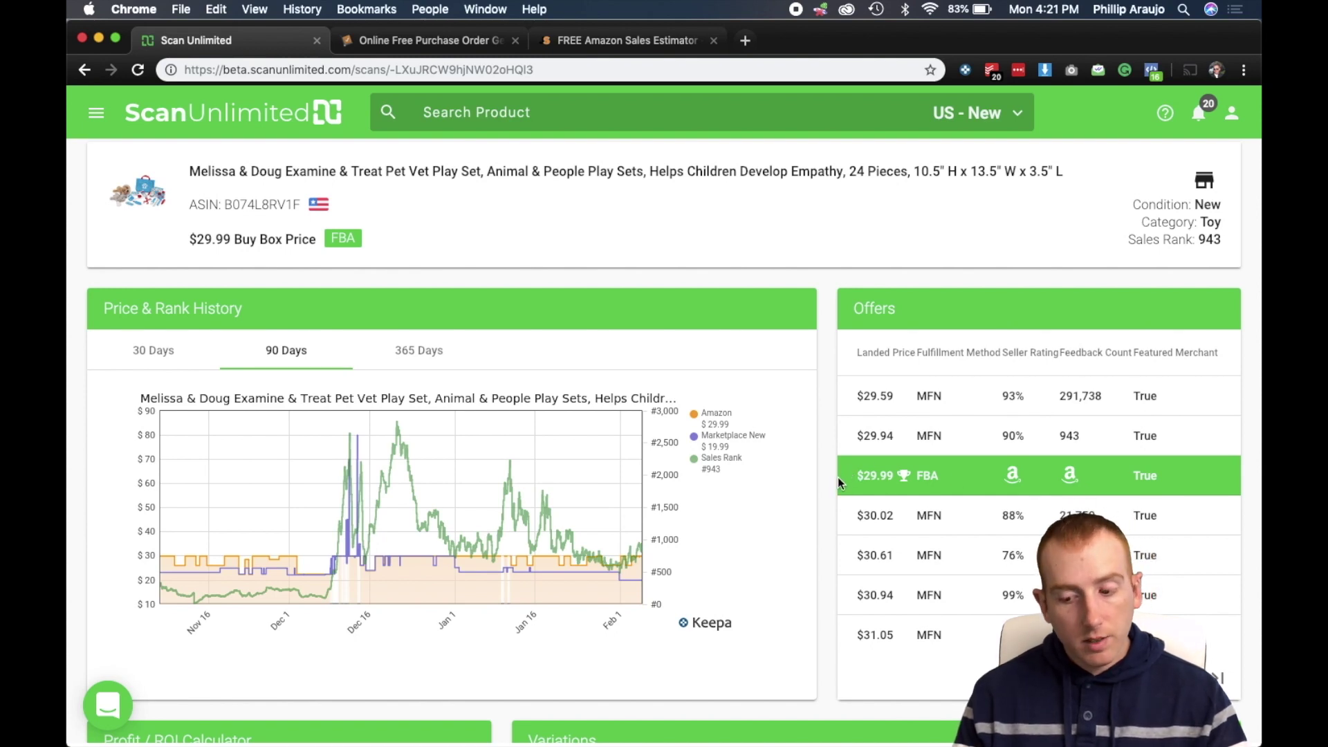
scroll(838, 482, down, 1)
scroll(838, 482, down, 2)
scroll(837, 482, up, 3)
scroll(800, 495, down, 4)
scroll(799, 495, down, 5)
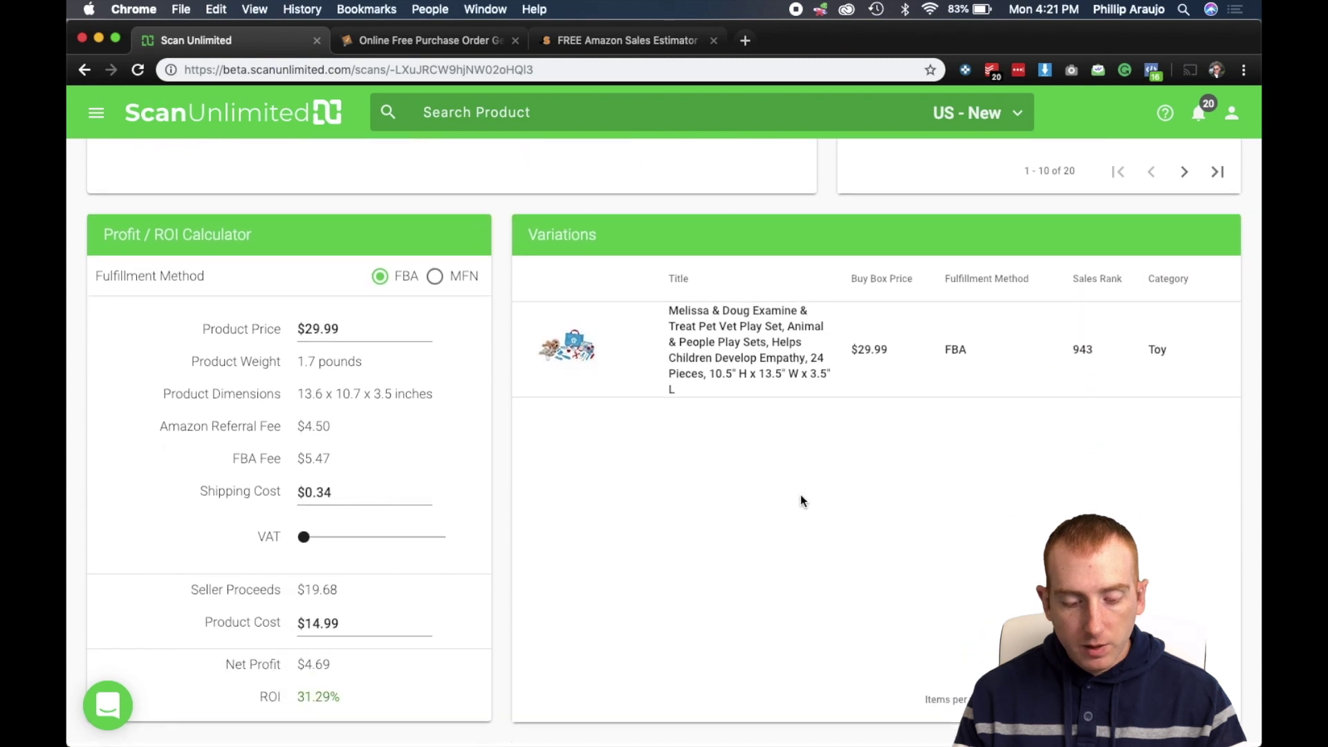
Change the calculator's product price to $26, yielding $1.30 net profit and 8.66% ROI
click(382, 334)
key(BackSpace)
key(BackSpace)
key(BackSpace)
text(6)
click(496, 419)
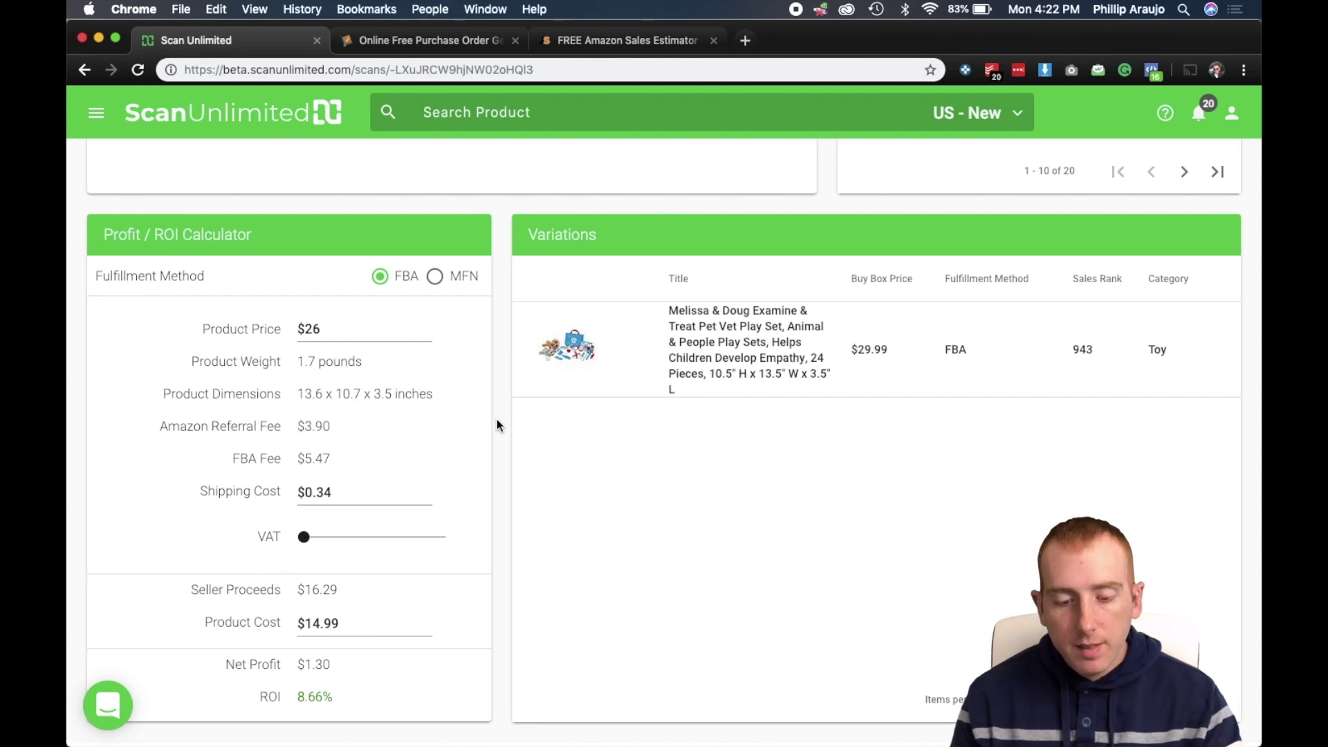
scroll(498, 423, up, 5)
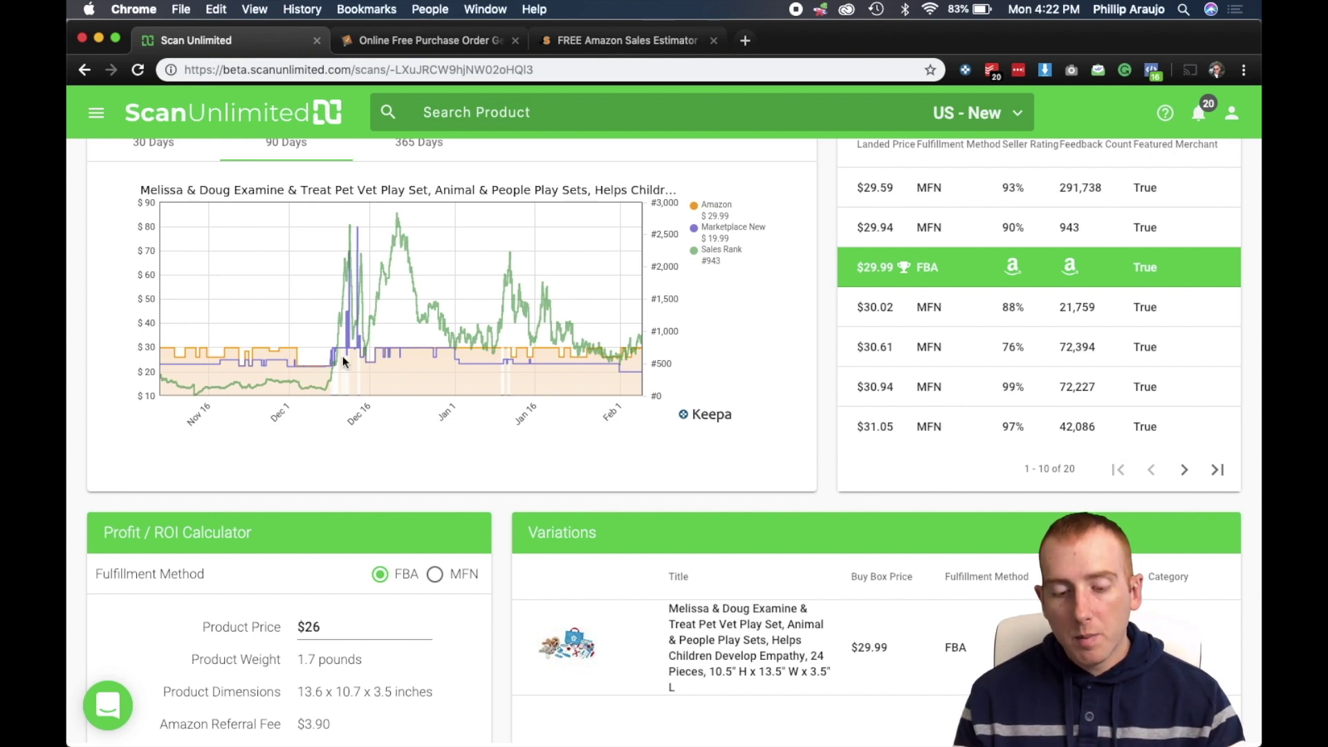
scroll(438, 354, up, 1)
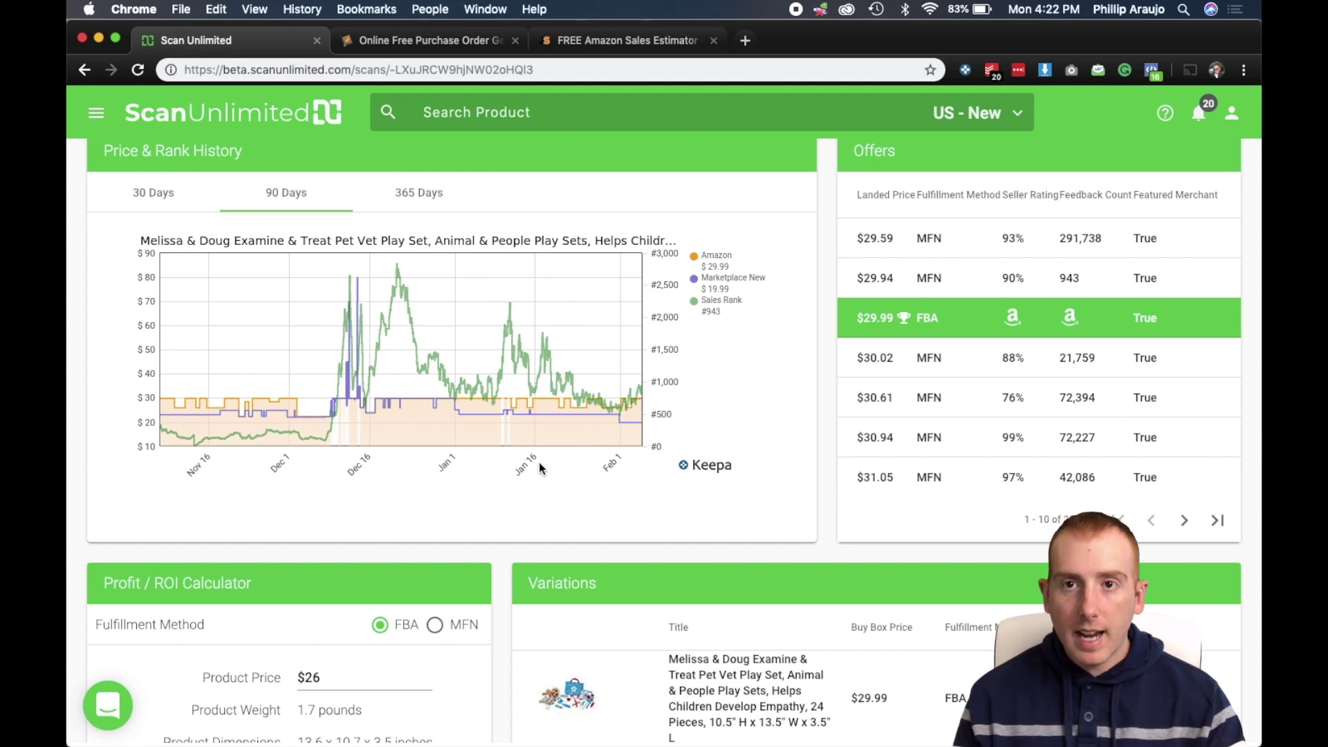
scroll(539, 462, down, 5)
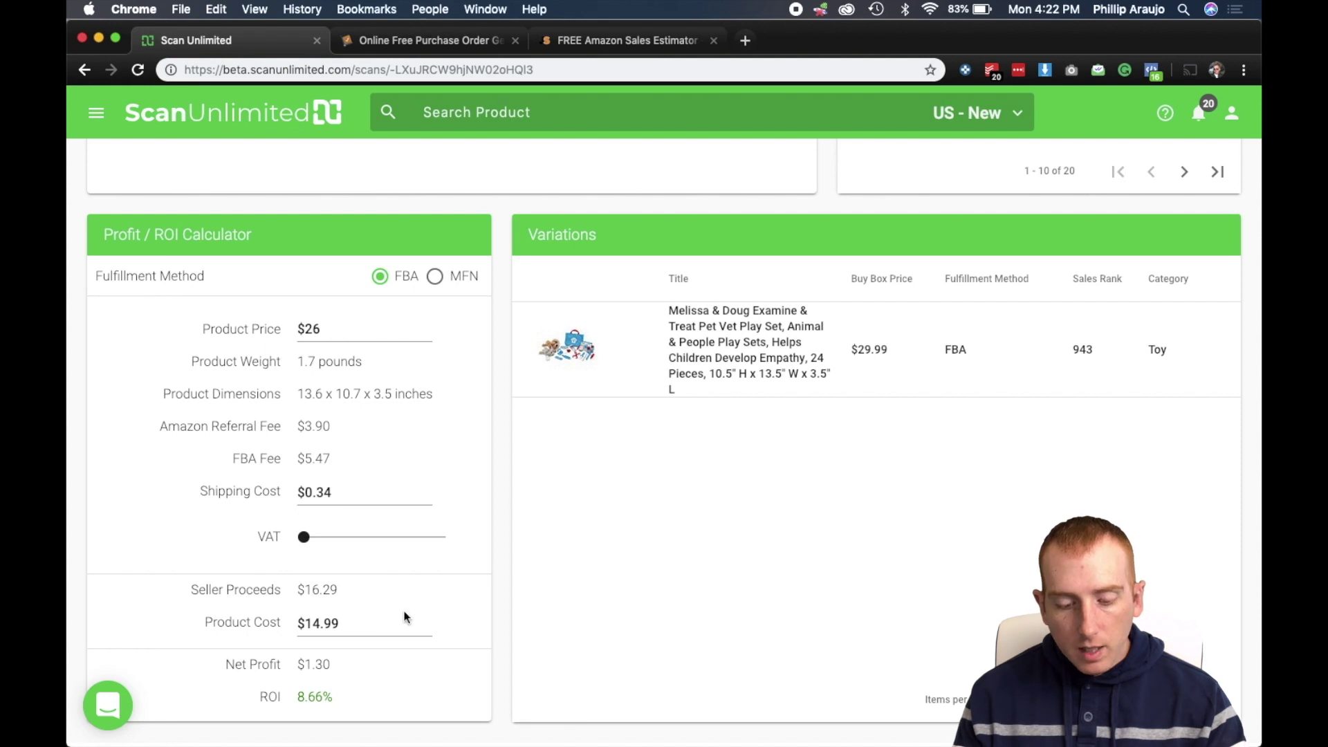
scroll(348, 675, up, 9)
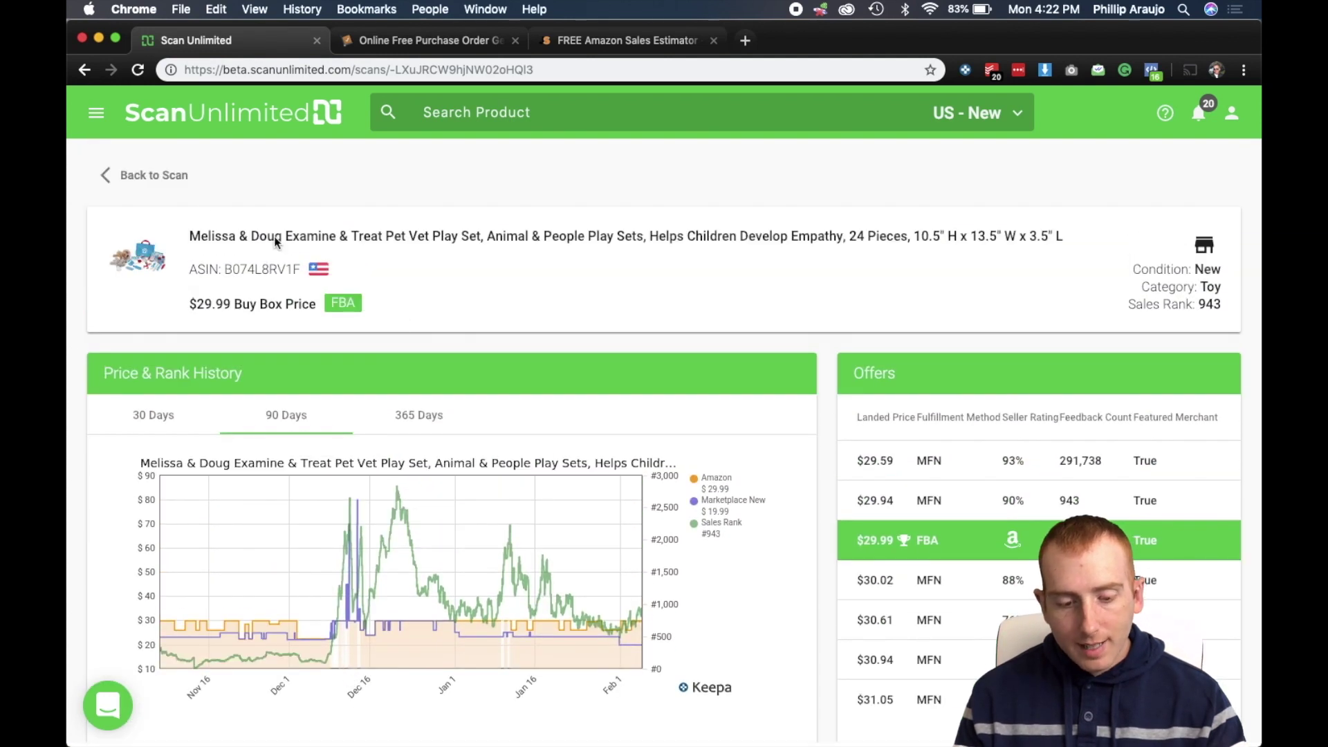
Replace rank 542 with 943 in the Jungle Scout estimator to get 1,860 monthly sales
click(164, 181)
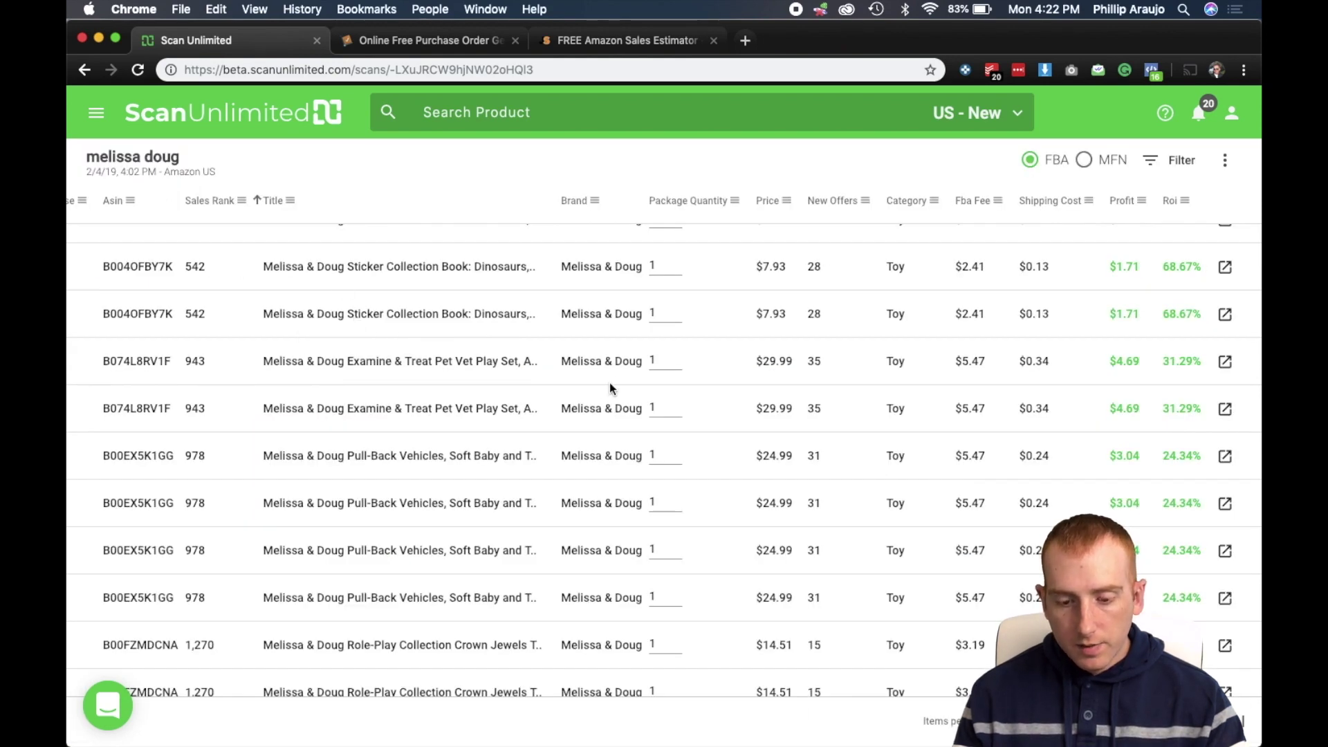
scroll(435, 356, left, 5)
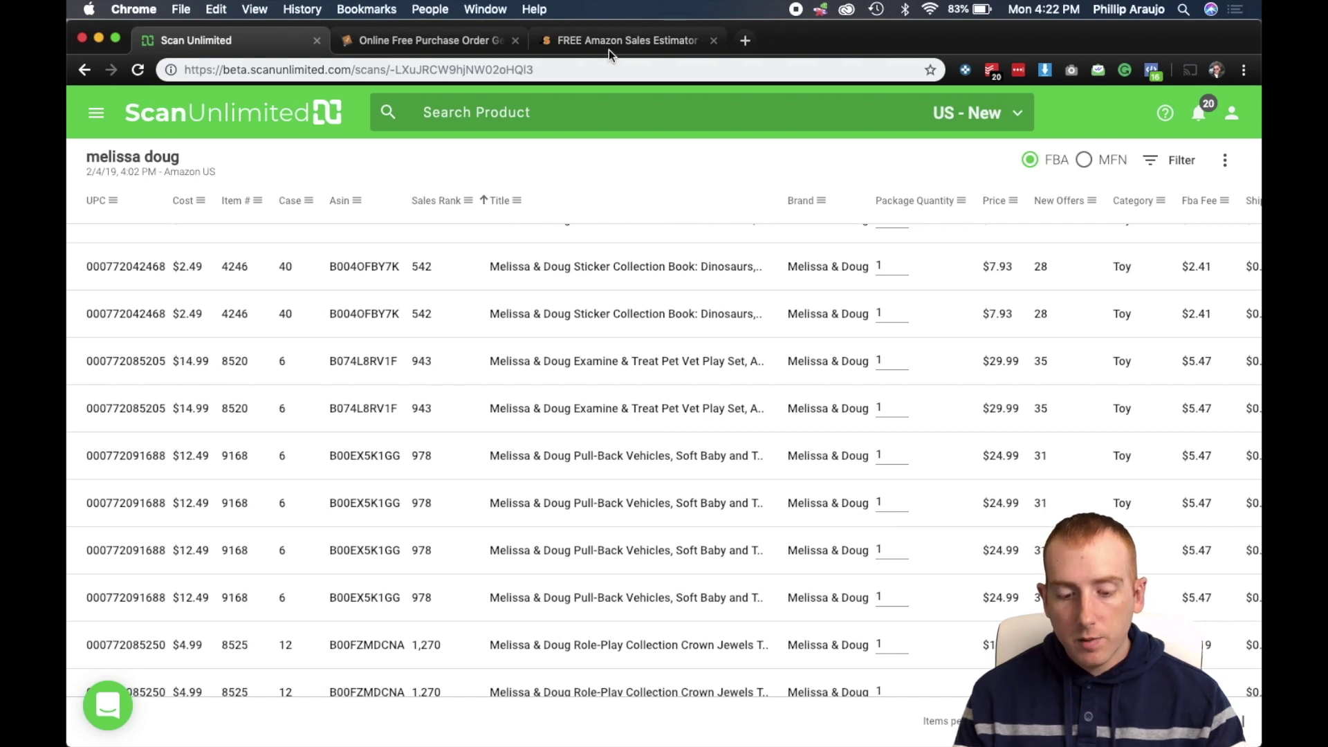
click(643, 46)
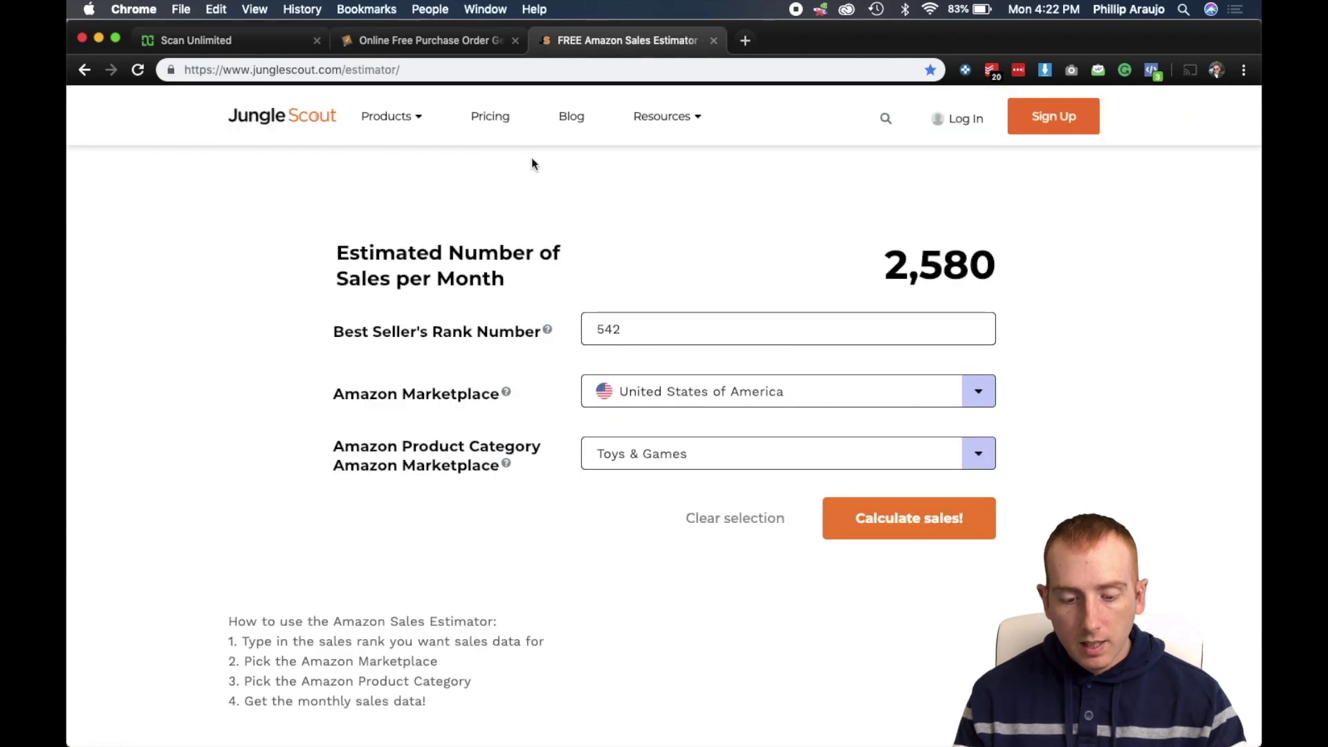
double_click(669, 337)
text(943)
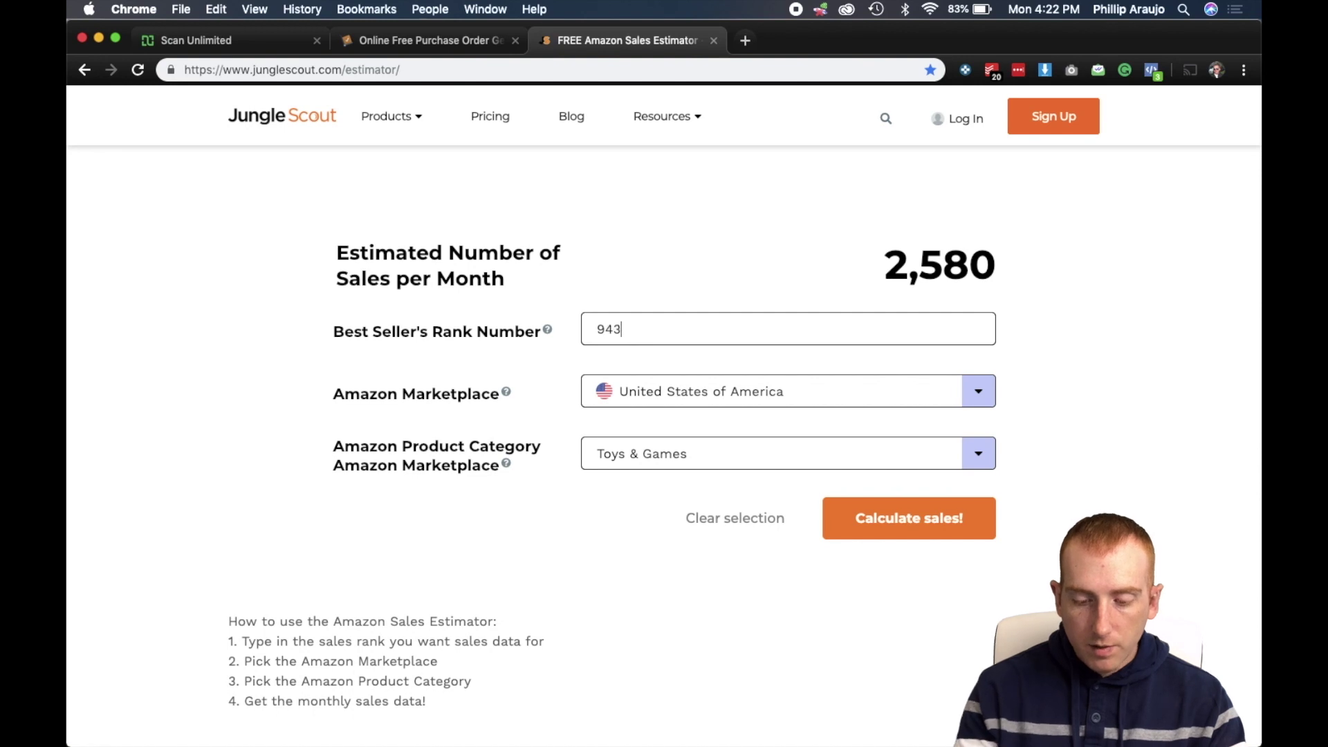
click(925, 542)
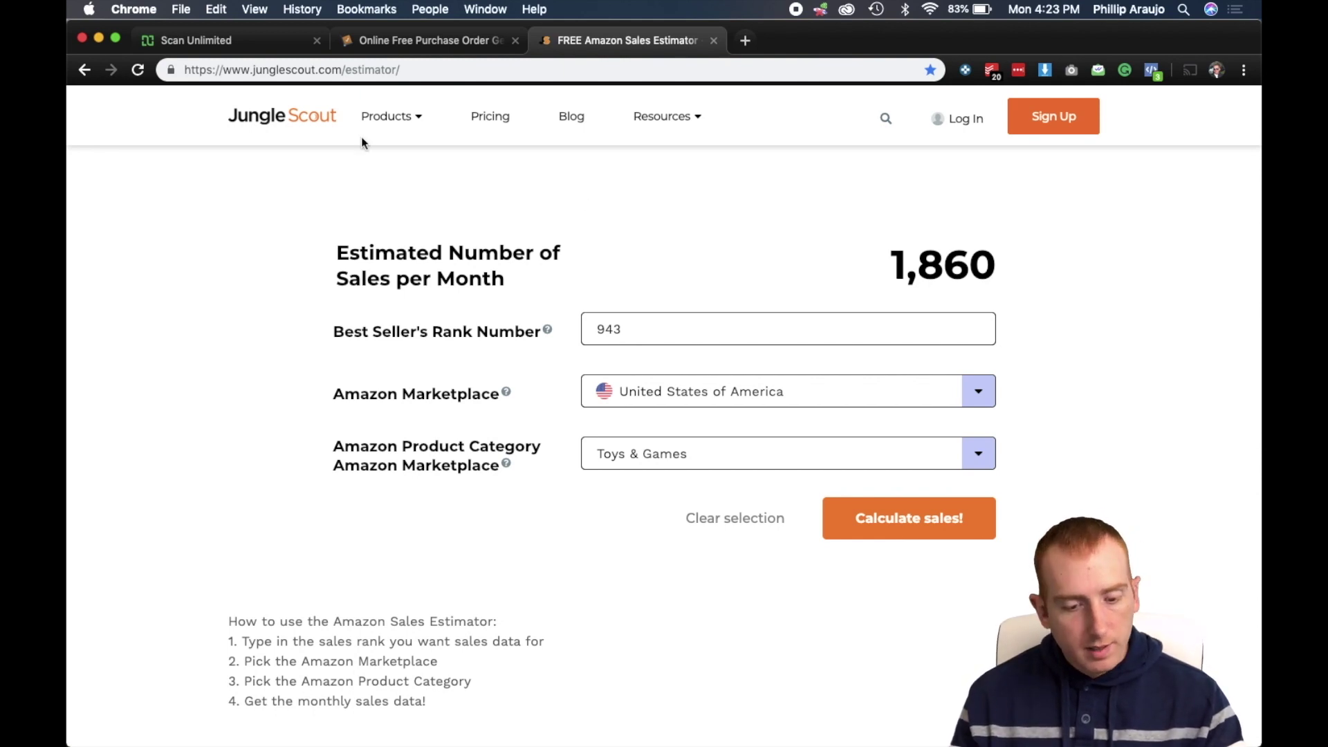
click(207, 40)
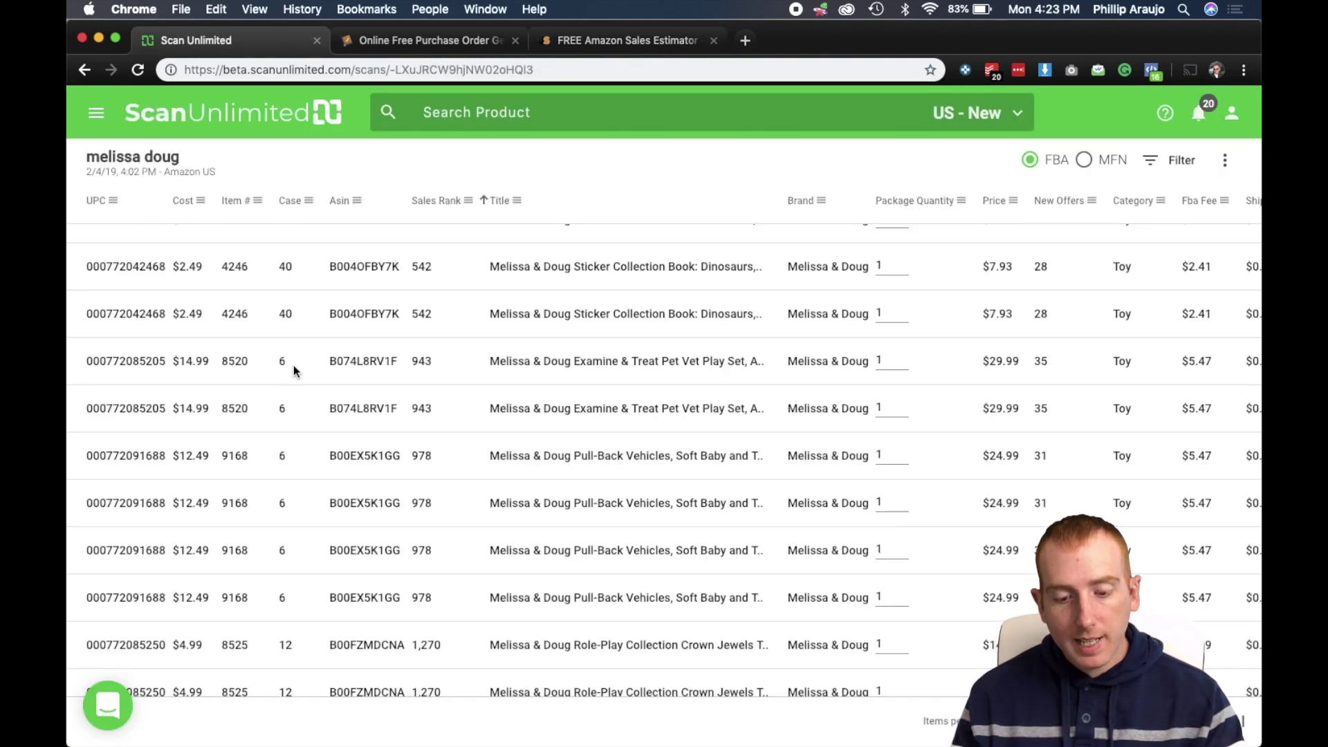
click(598, 44)
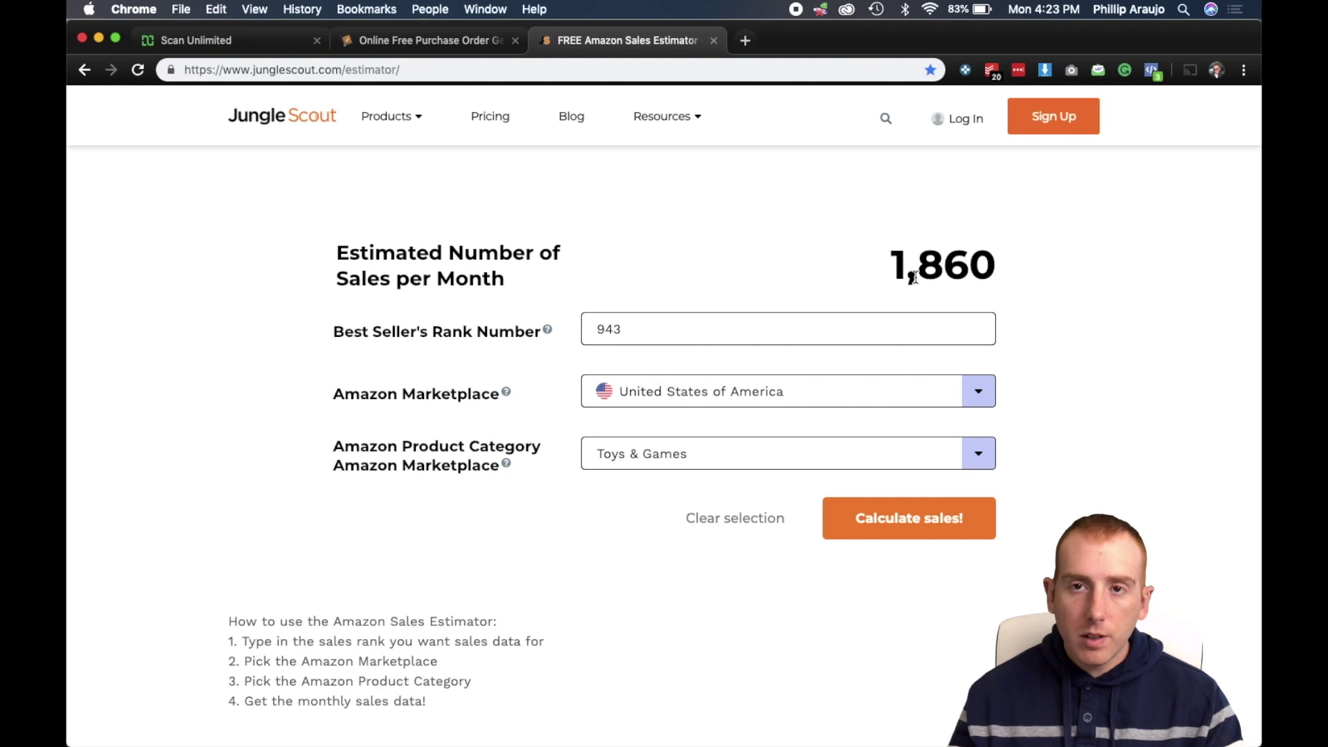
Work out 33*6 in Spotlight search to get the 198 quantity
key(super+space)
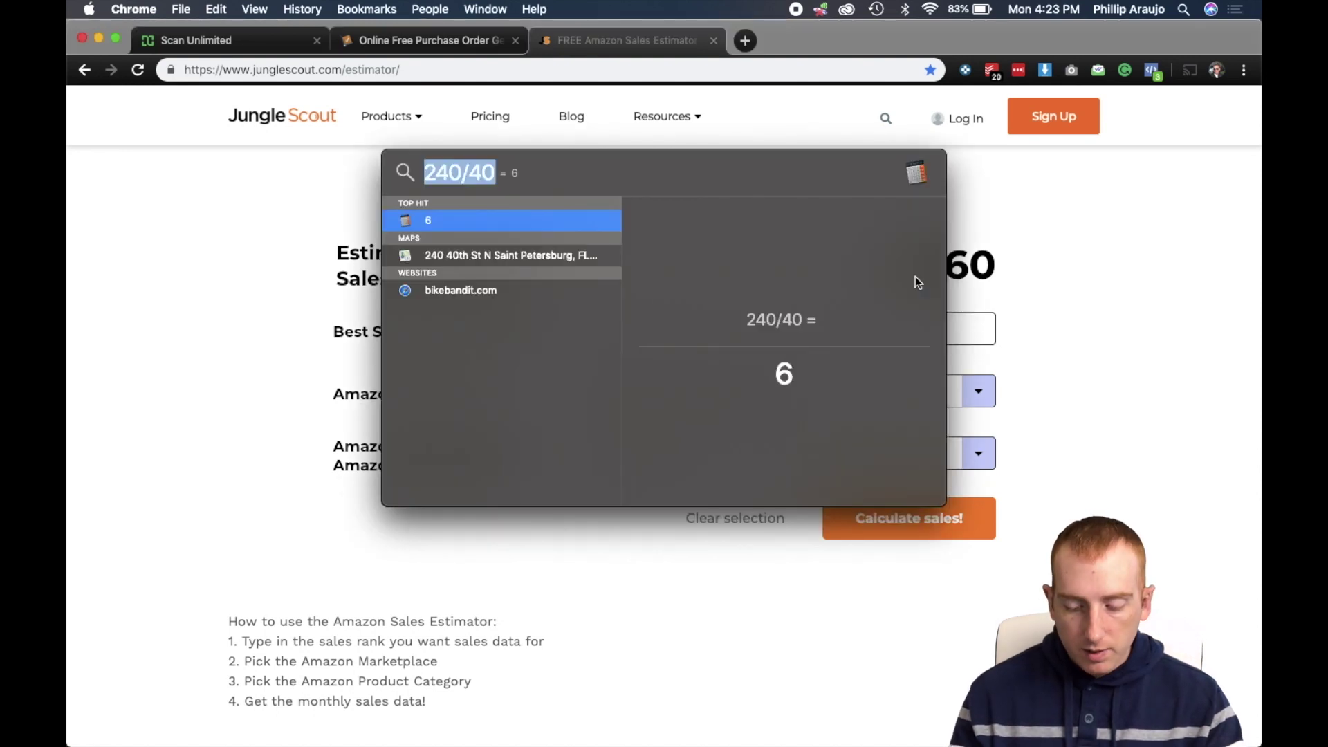
text(200/6)
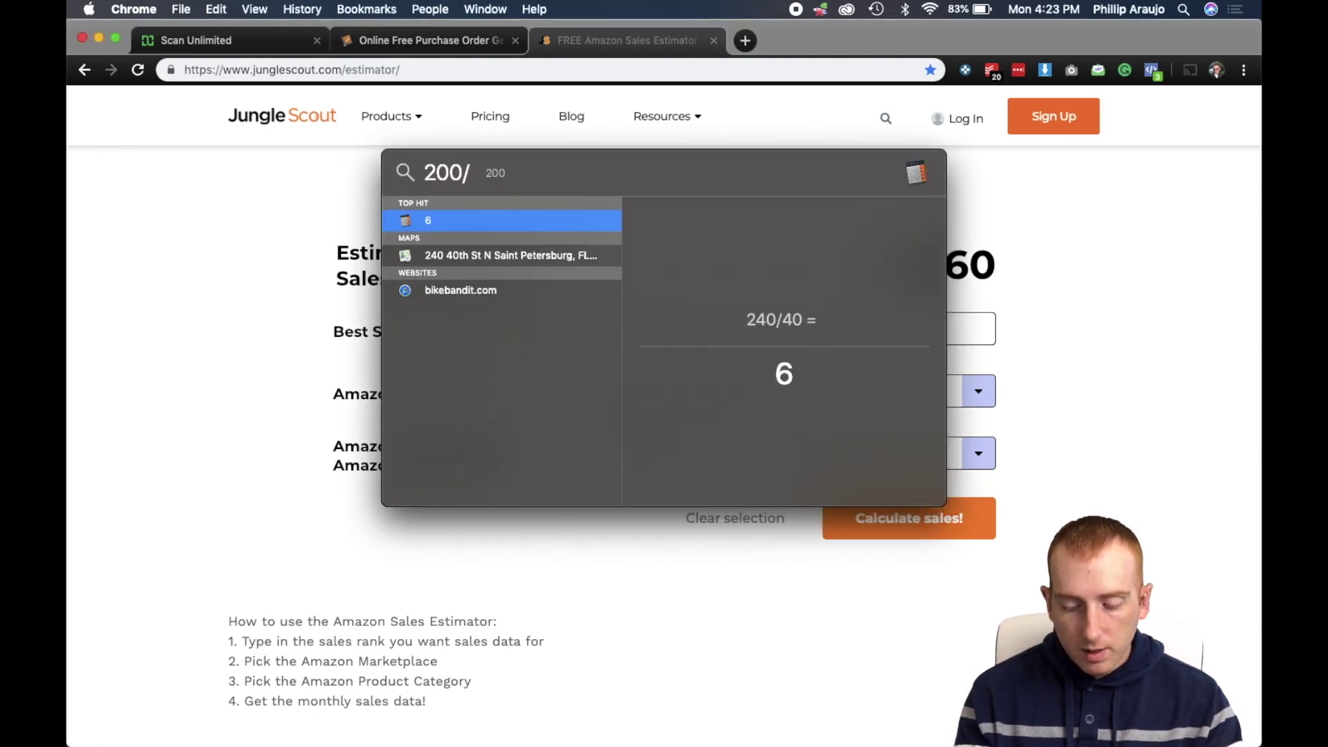
key(BackSpace)
key(BackSpace)
key(BackSpace)
key(BackSpace)
key(BackSpace)
text(33*6)
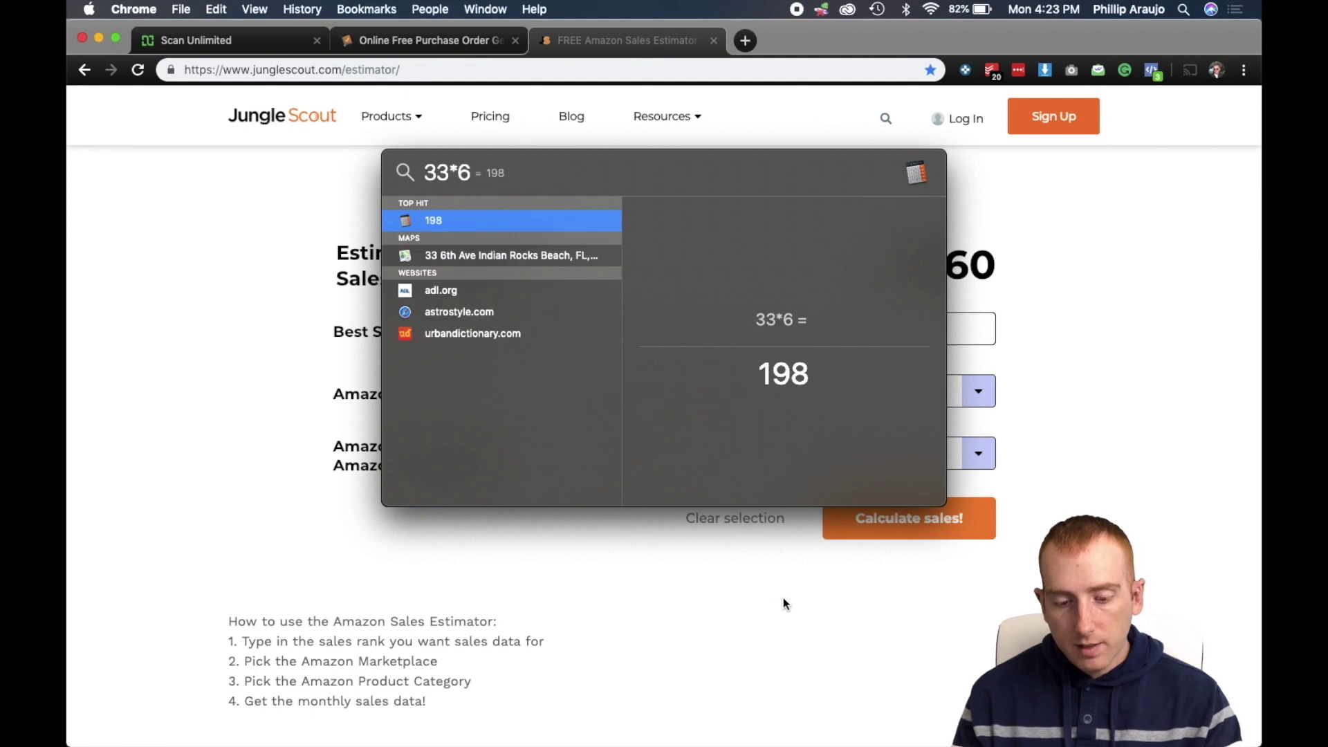
key(Escape)
Set the purchase order's second line quantity to 198
click(405, 36)
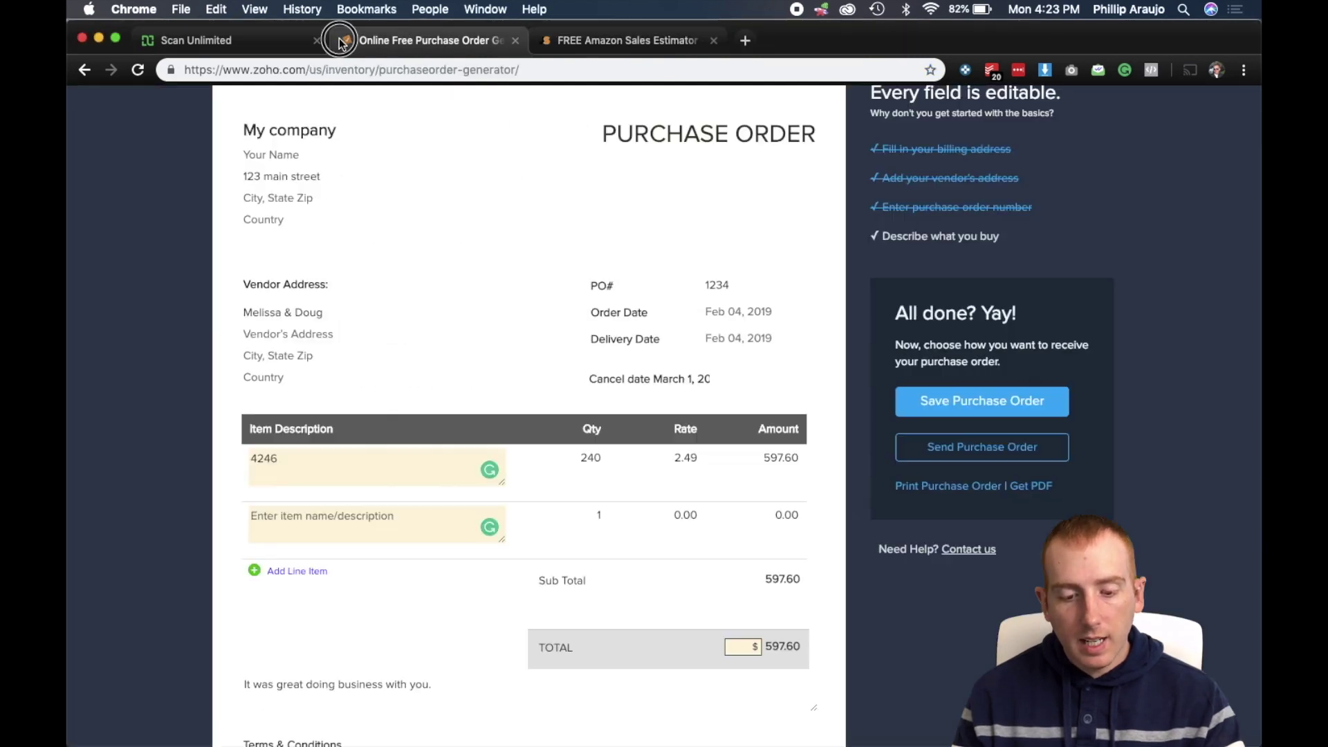
click(589, 514)
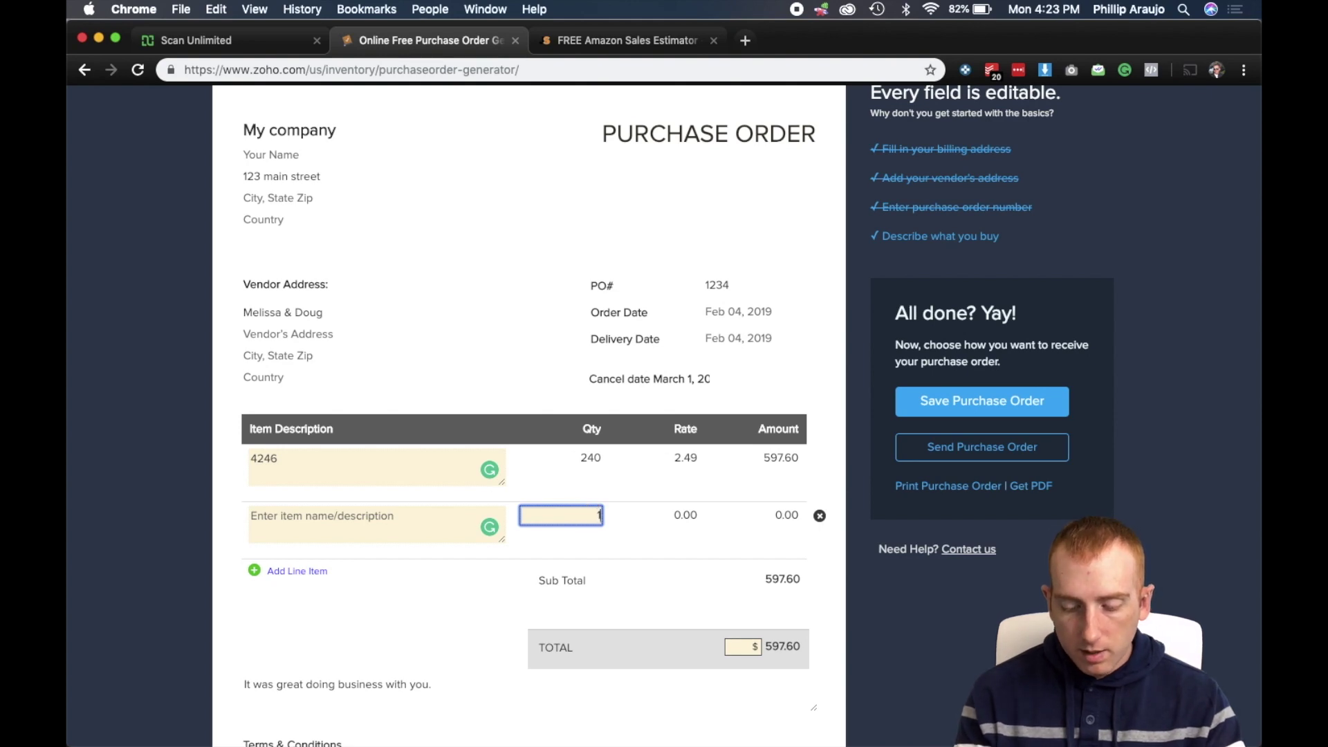
text(98)
key(Tab)
key(ctrl+Up)
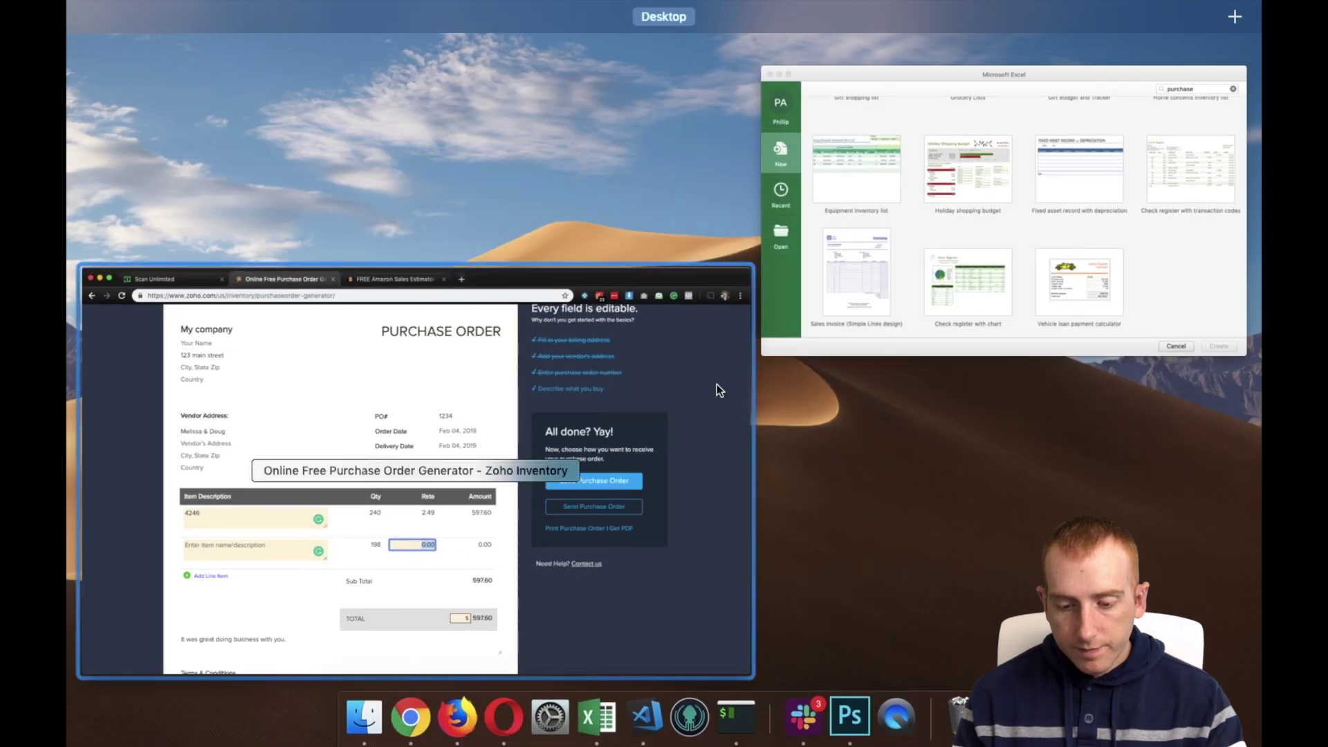
click(583, 416)
key(super+space)
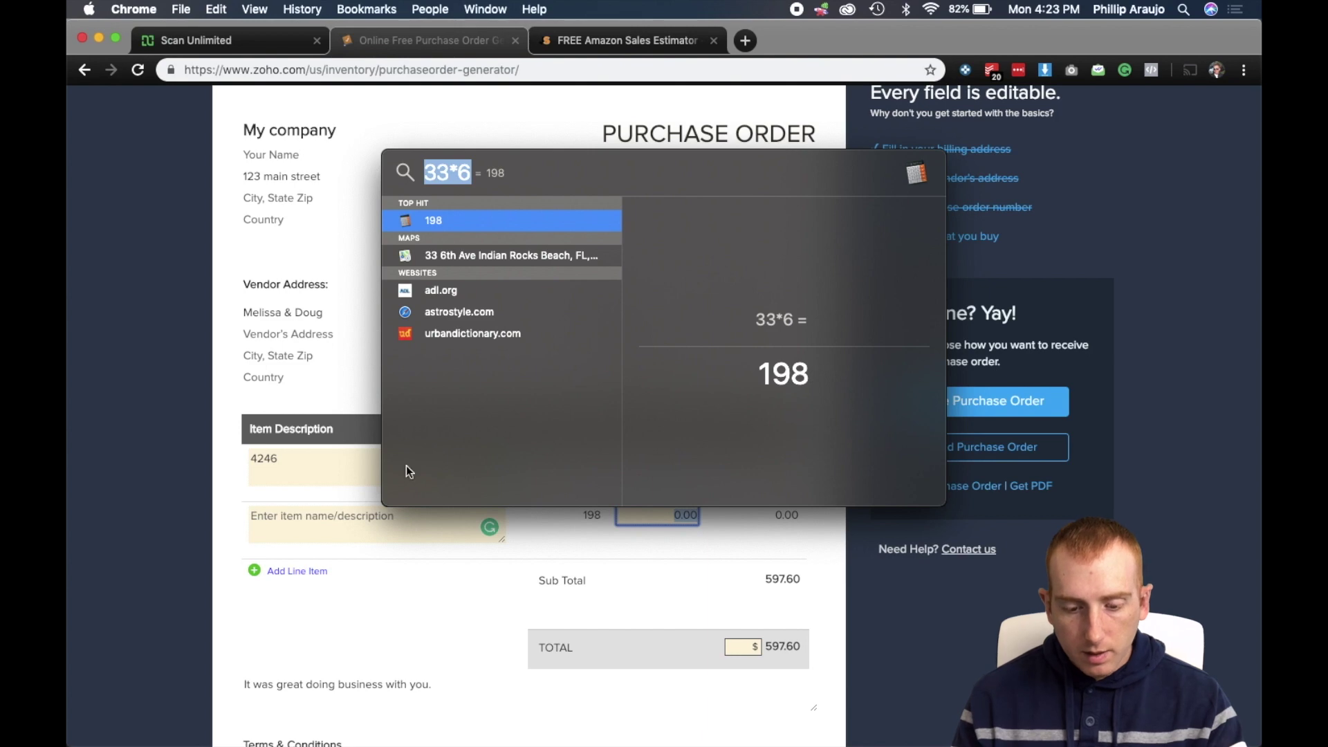
key(Escape)
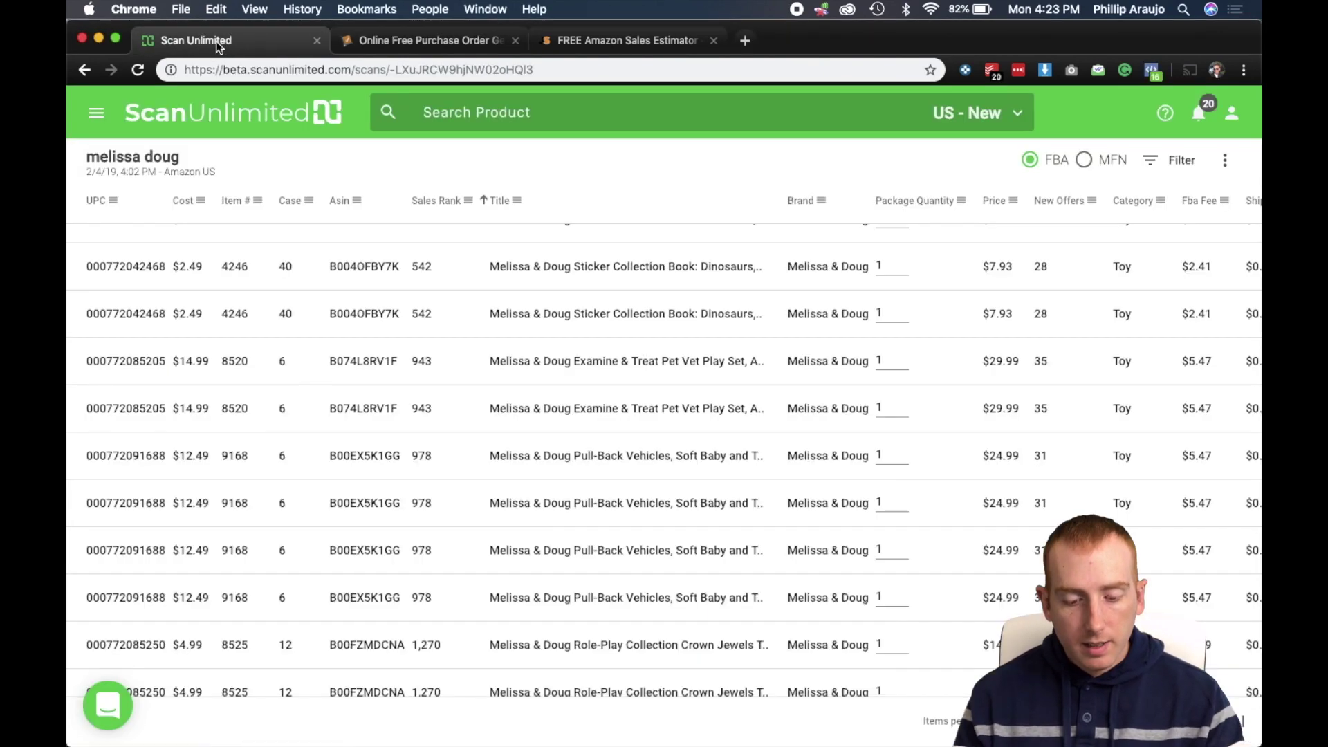
Copy item number 8520 from the scan results into the second line's Item Description
click(228, 41)
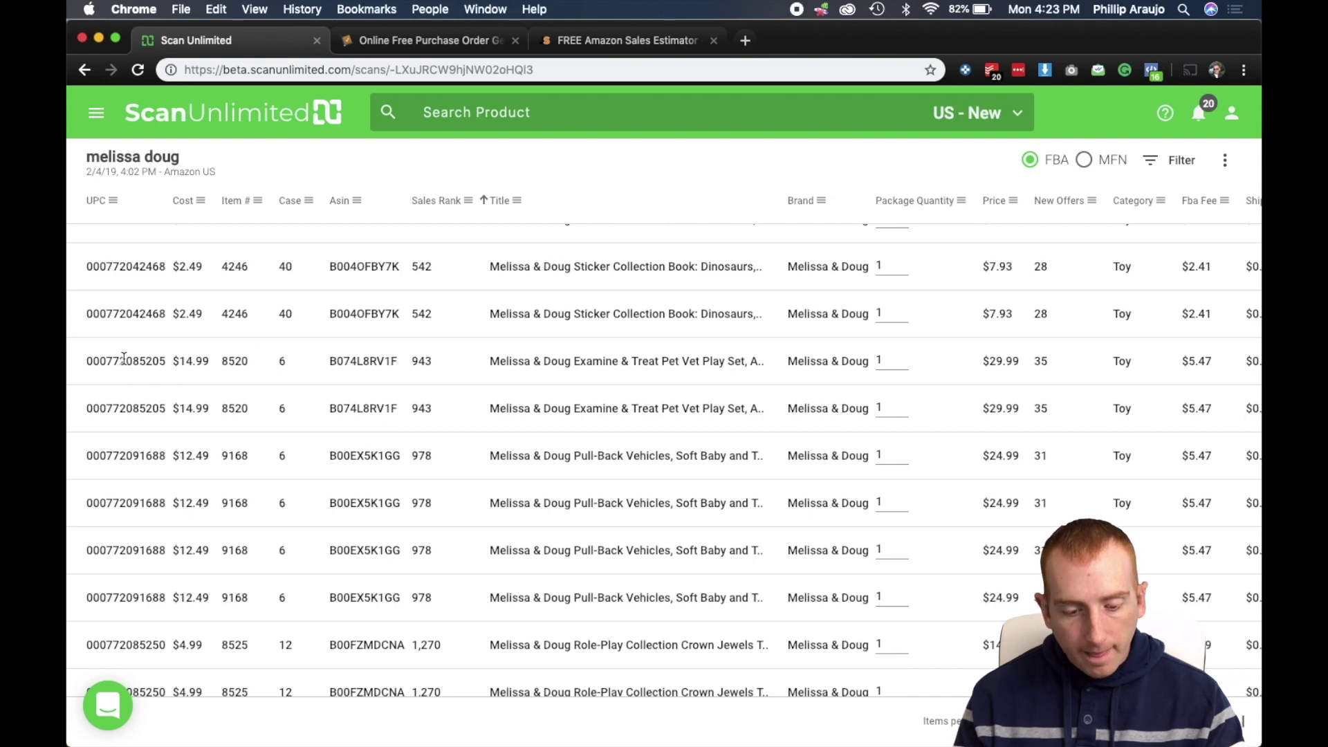
scroll(124, 359, up, 3)
scroll(123, 358, down, 2)
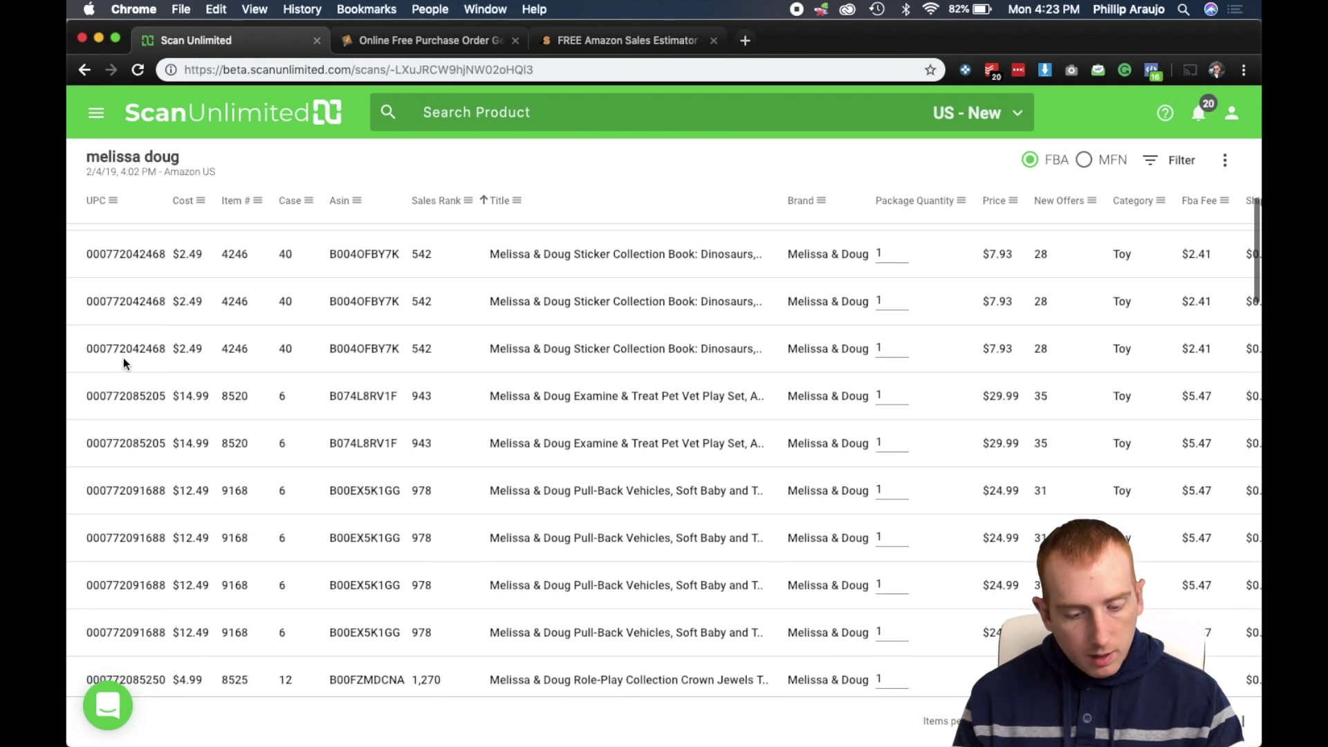
double_click(235, 396)
key(super+c)
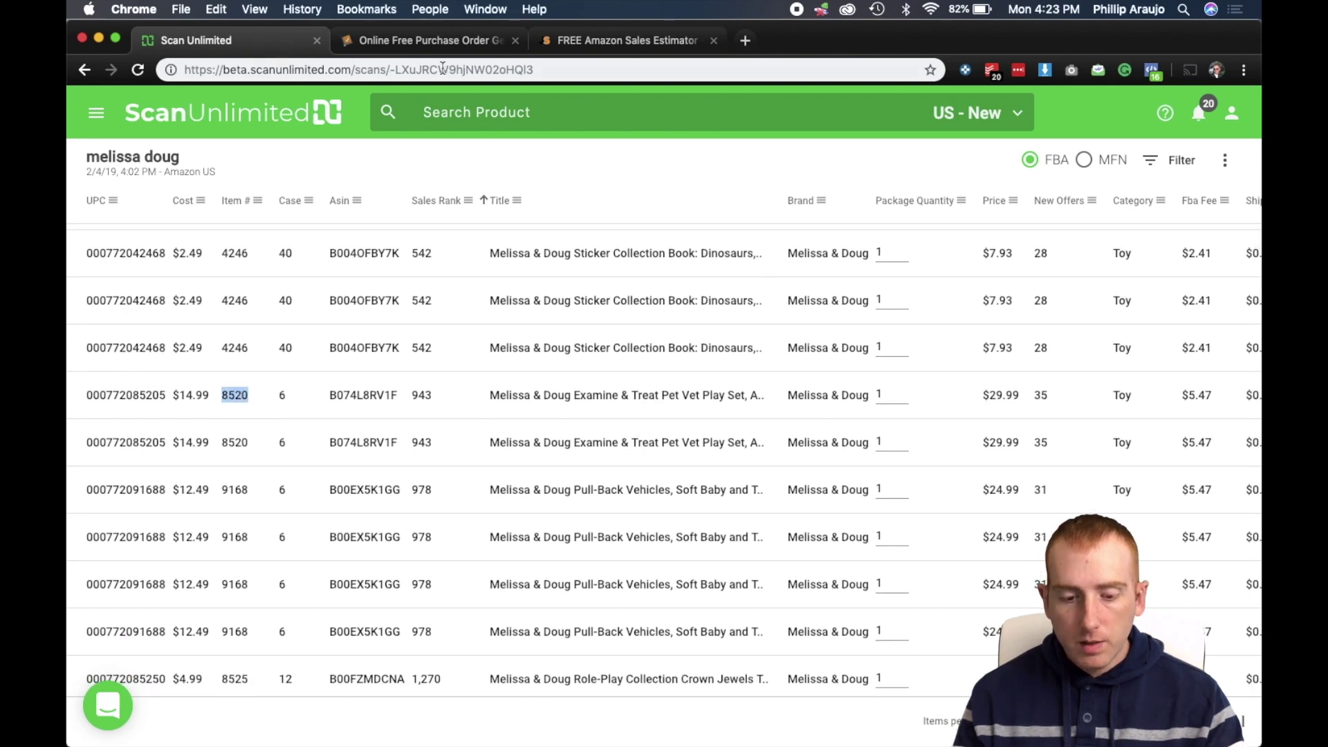
click(434, 41)
click(331, 511)
key(super+v)
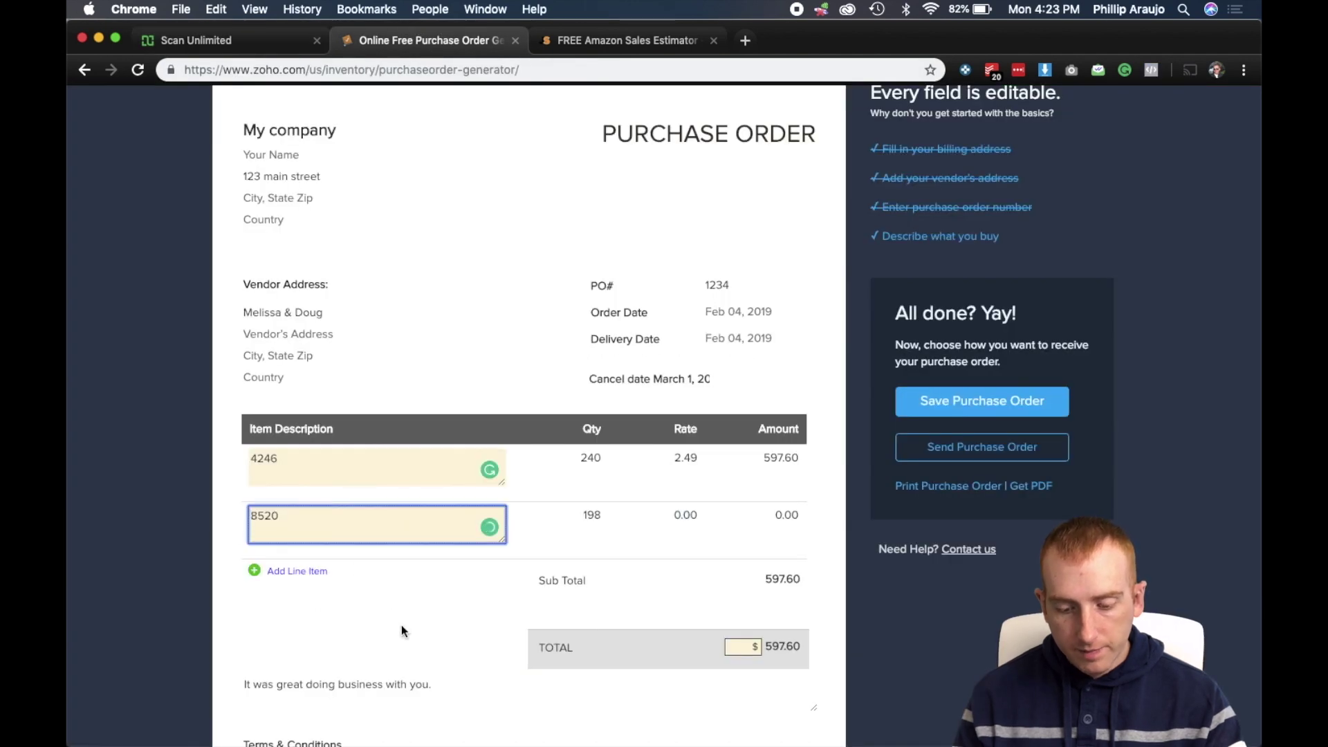
Replace the second line's 0.00 rate with $14.99, making the amount 2968.02
click(678, 519)
click(256, 43)
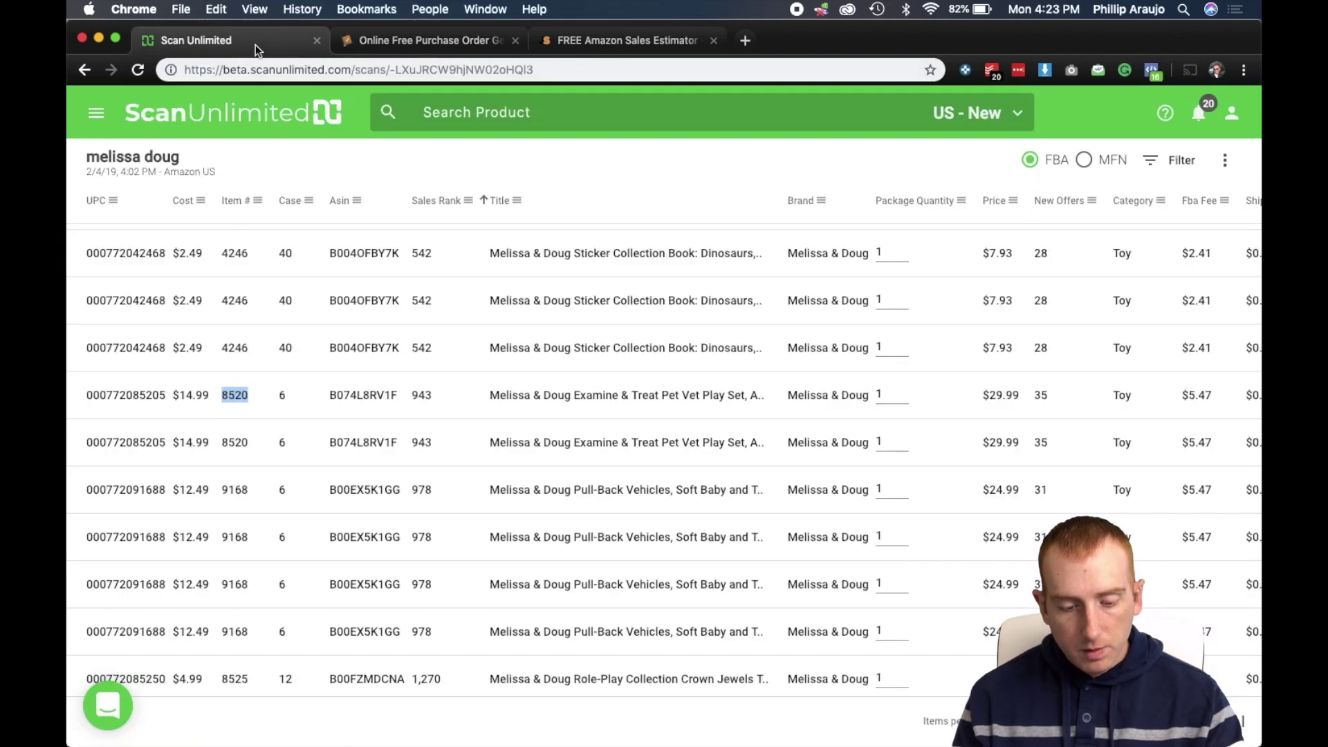
drag(209, 395, 193, 394)
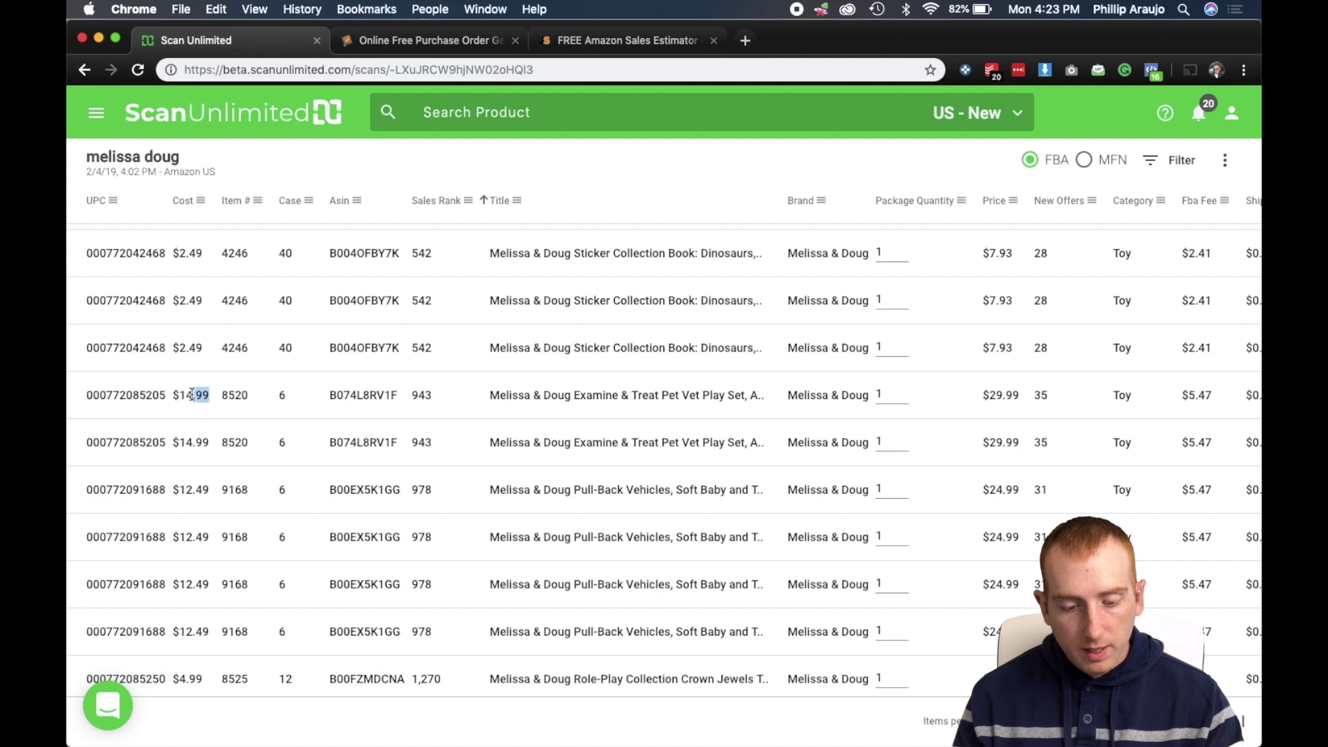
click(425, 40)
click(664, 517)
drag(664, 516, 712, 520)
text(14.99)
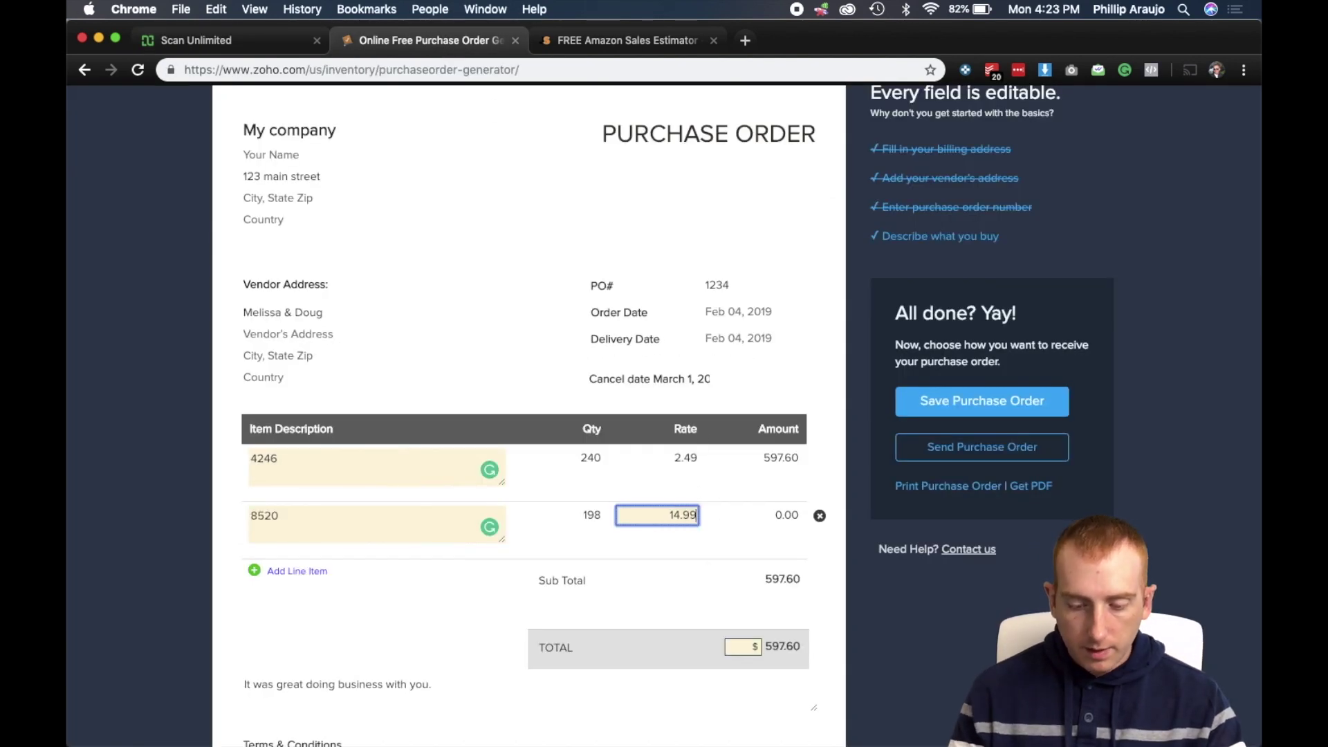
click(699, 597)
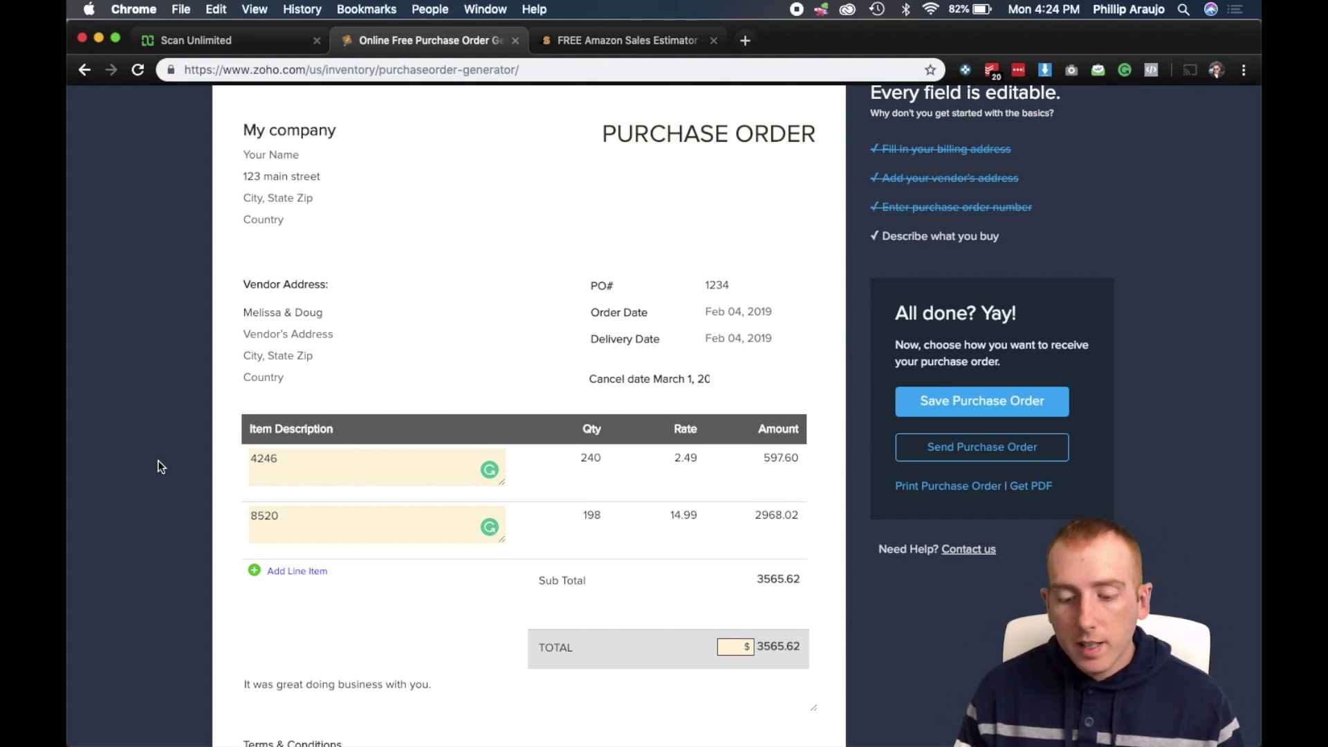
click(201, 40)
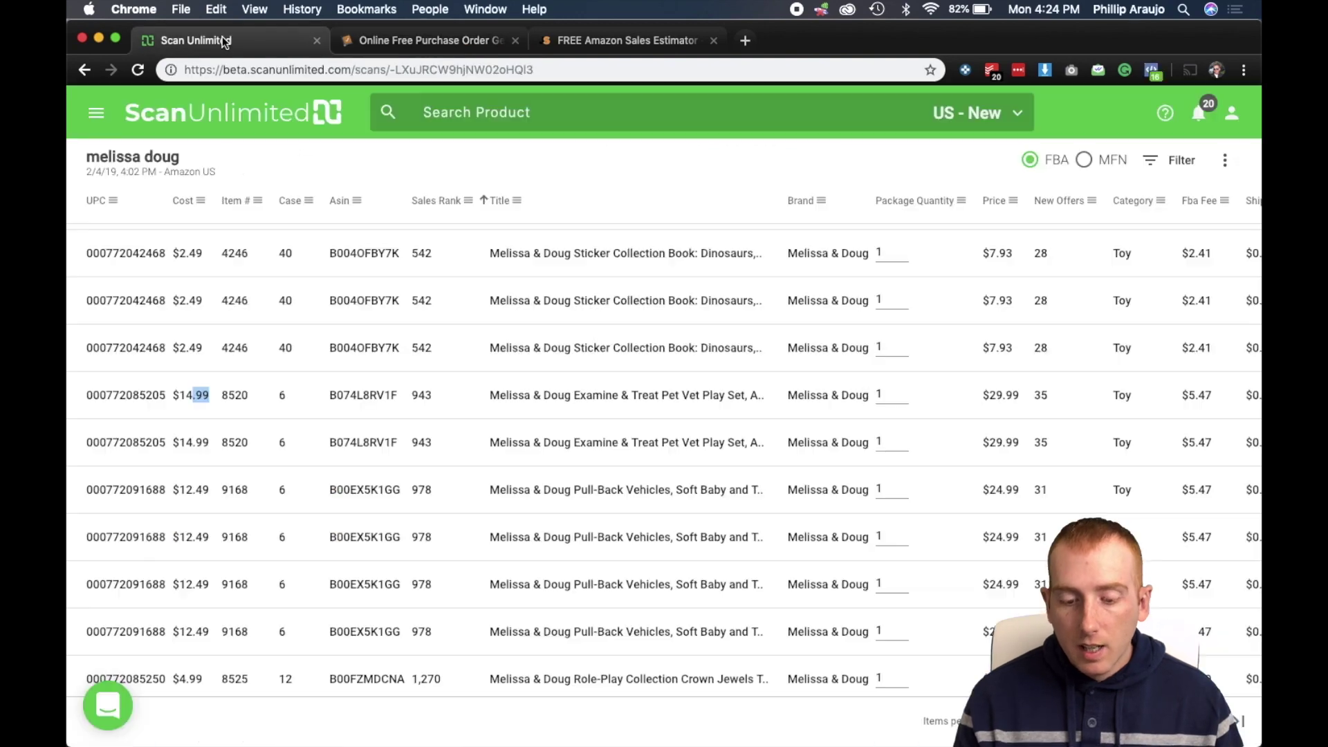
scroll(505, 438, down, 3)
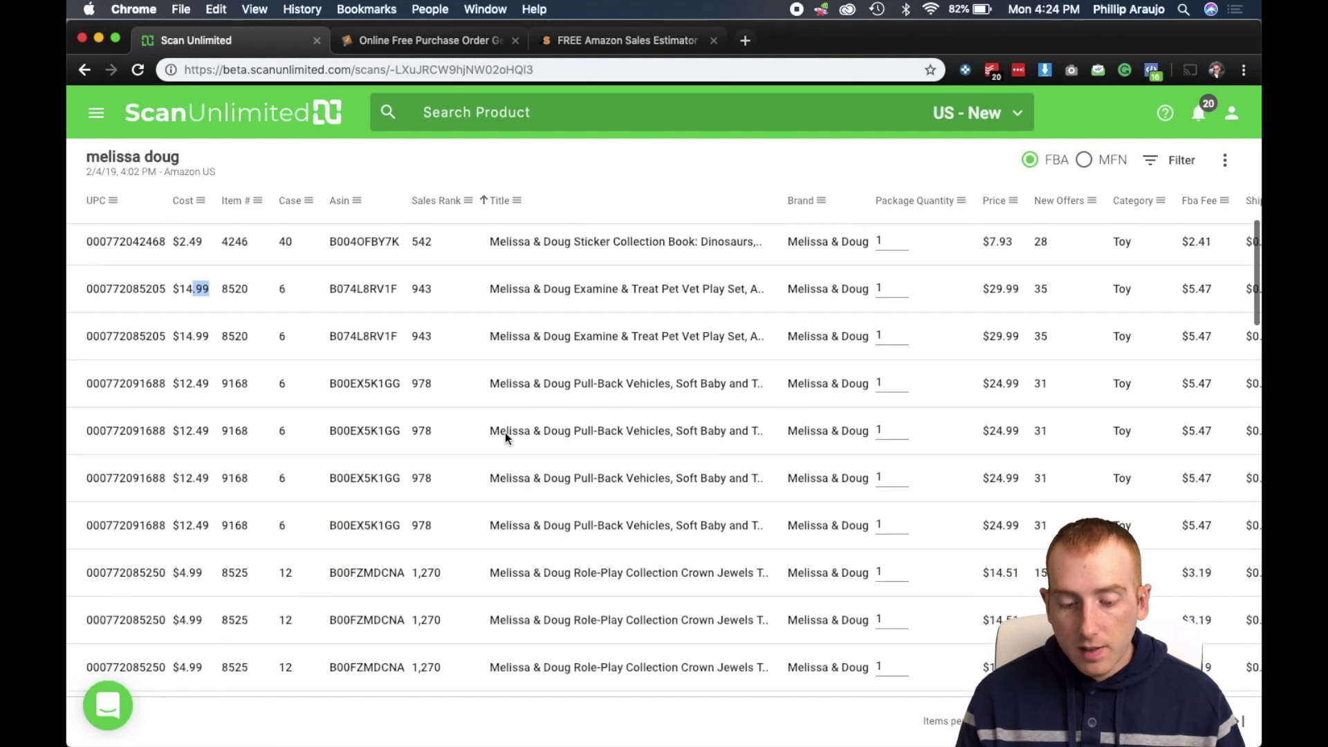
scroll(507, 440, right, 1)
scroll(507, 440, right, 3)
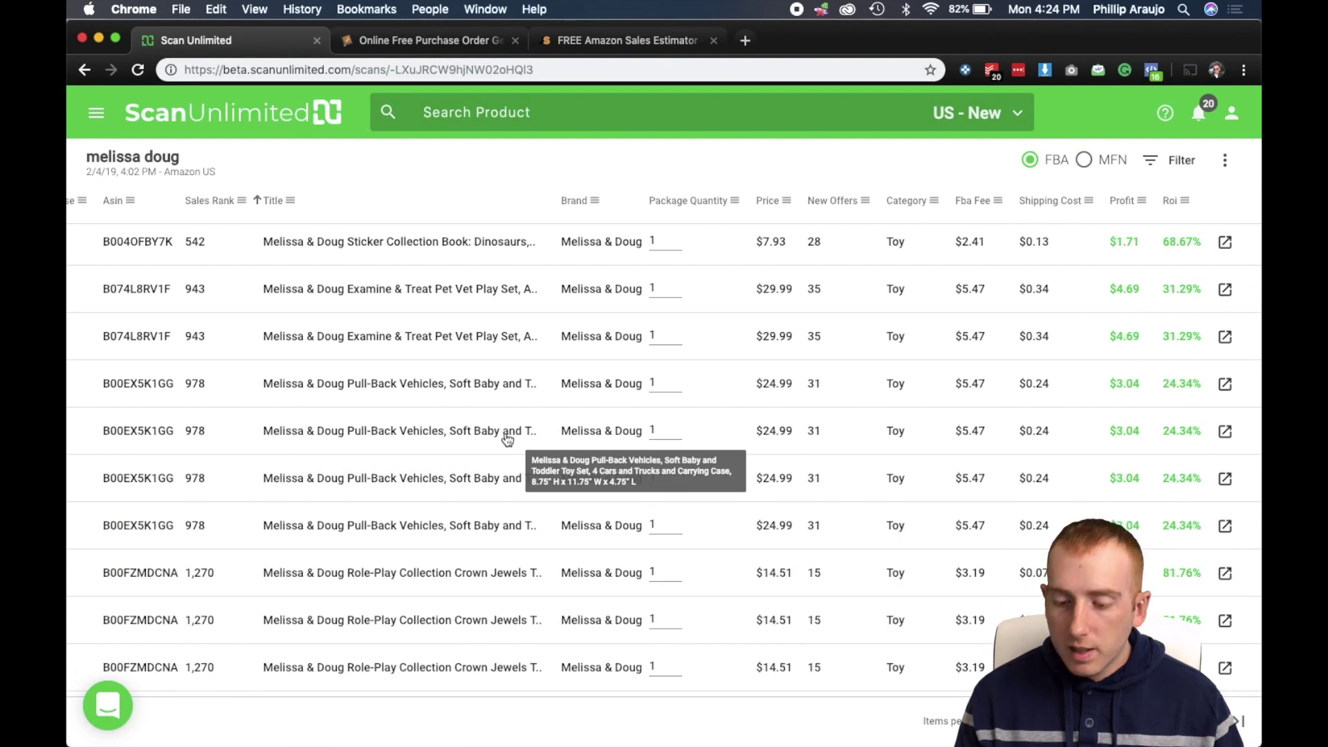
scroll(507, 439, left, 4)
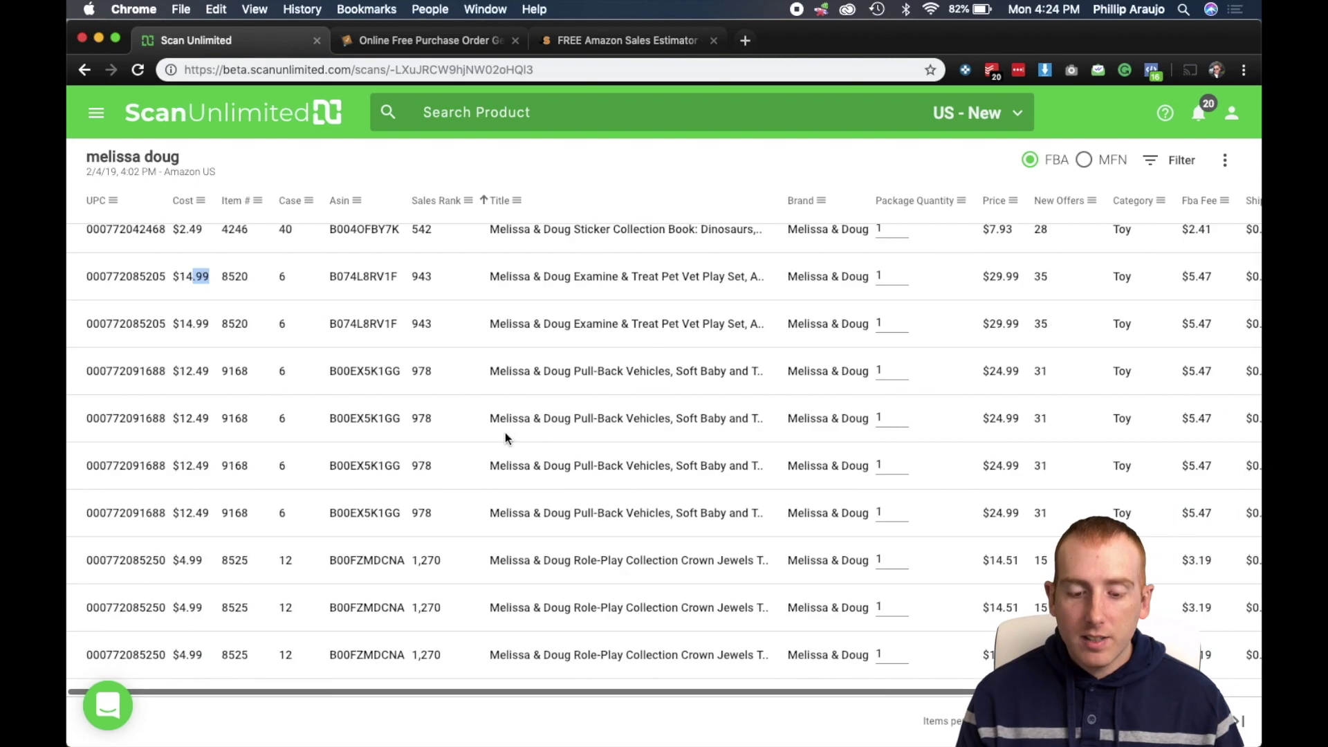
scroll(507, 440, up, 3)
scroll(507, 440, down, 1)
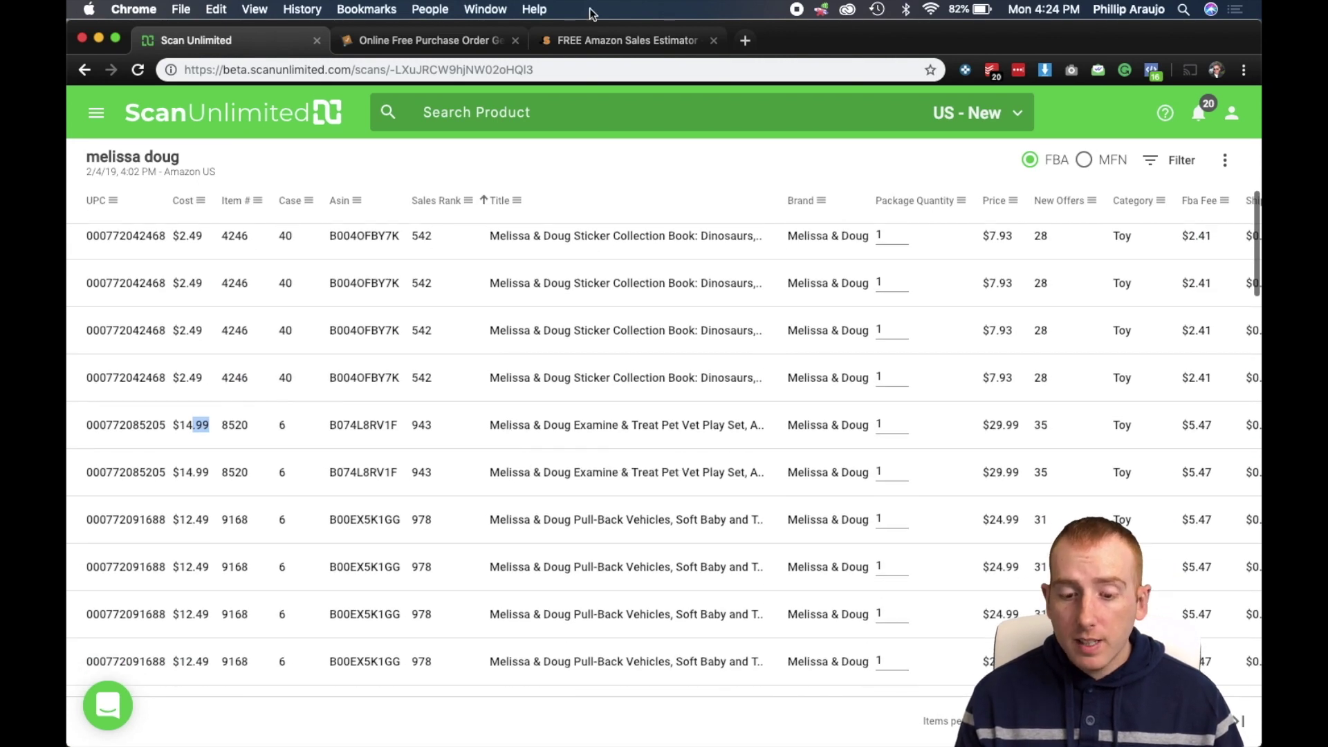
click(418, 41)
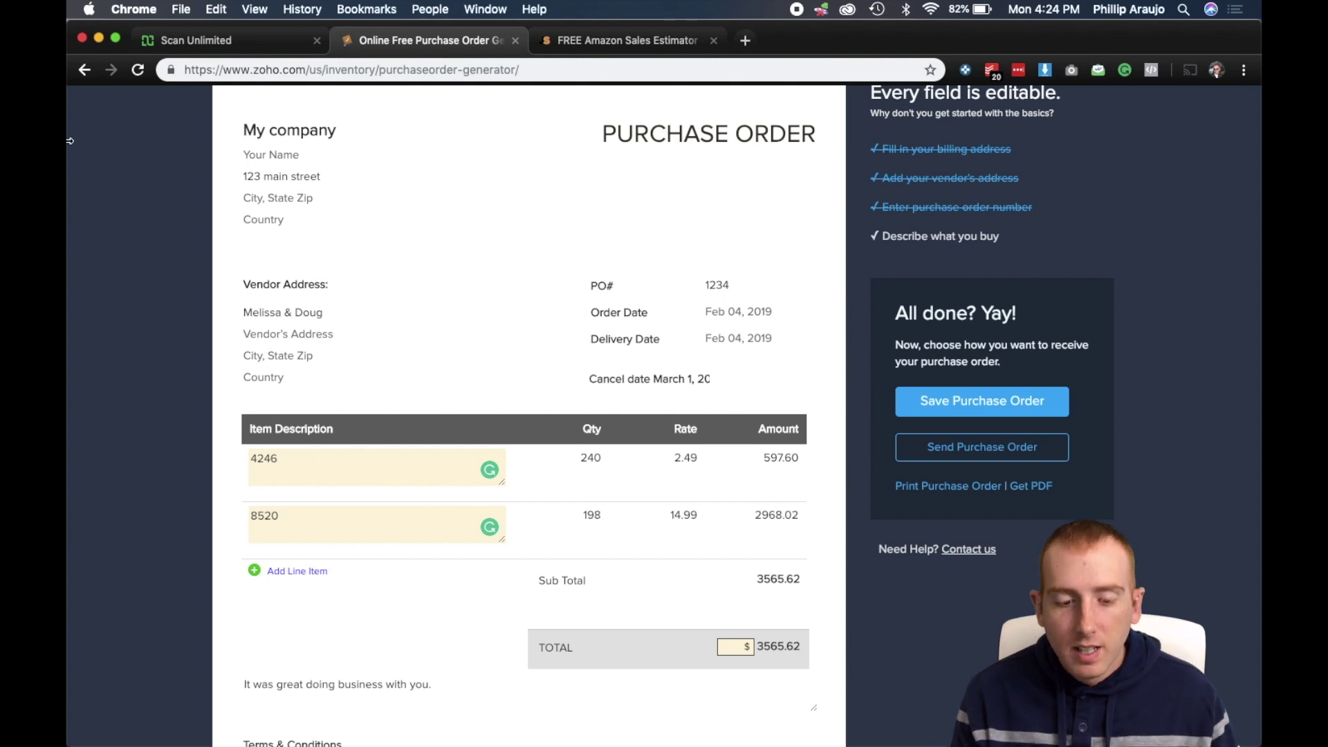
Clear all scan filters and browse the full melissa doug product list, headed by Scissor Skills Activity Pad
click(231, 42)
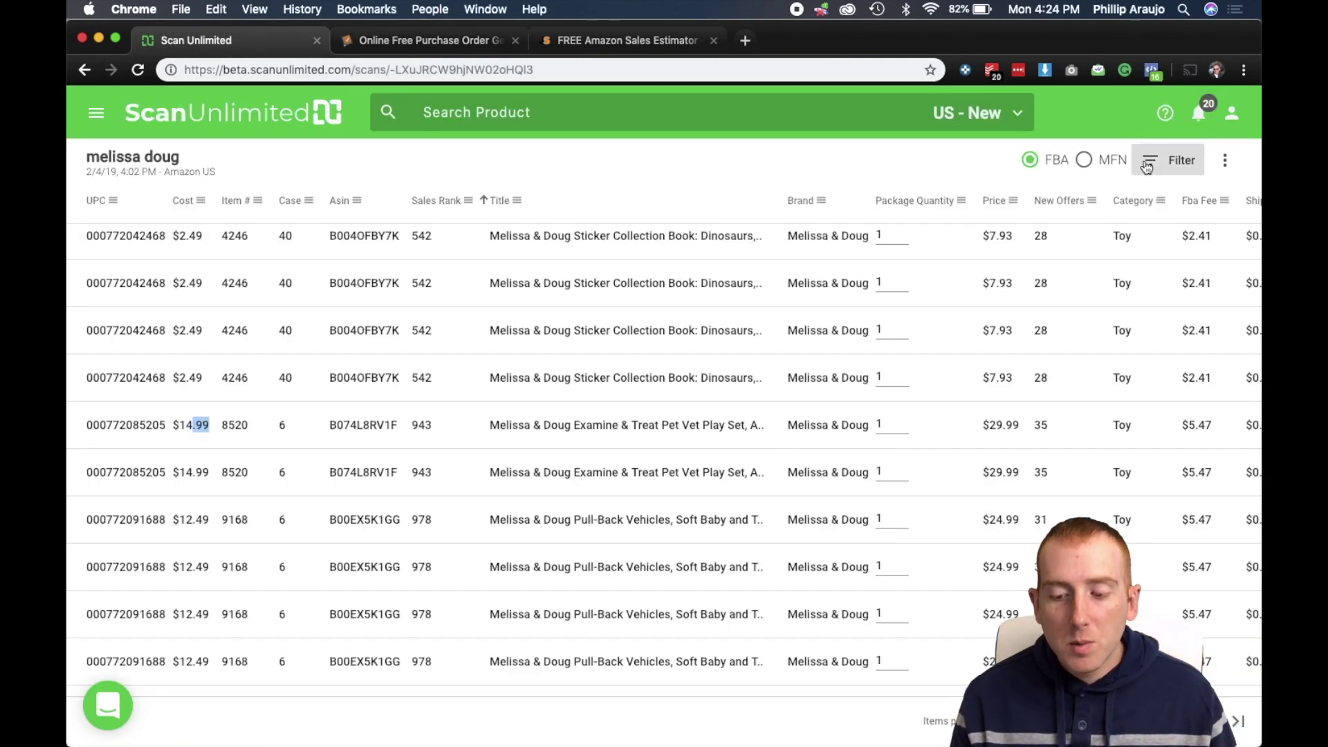
click(1176, 159)
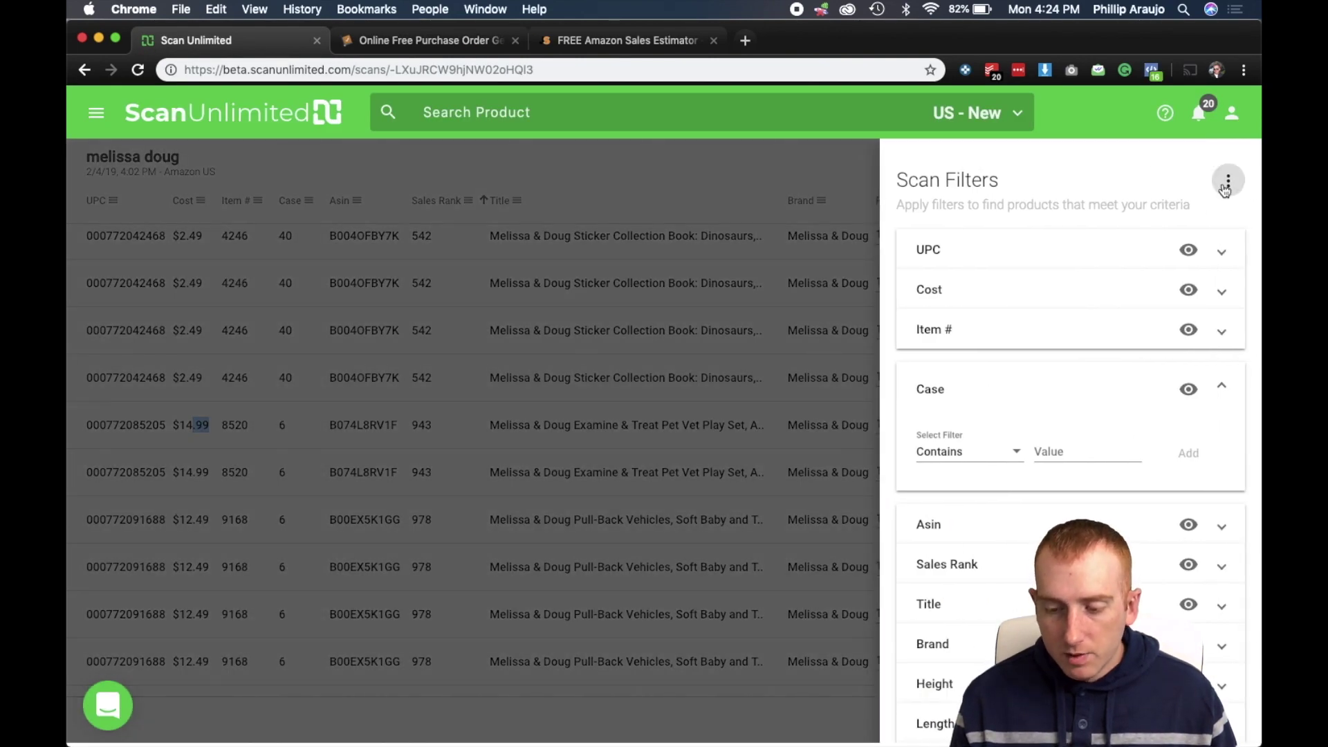
click(1225, 184)
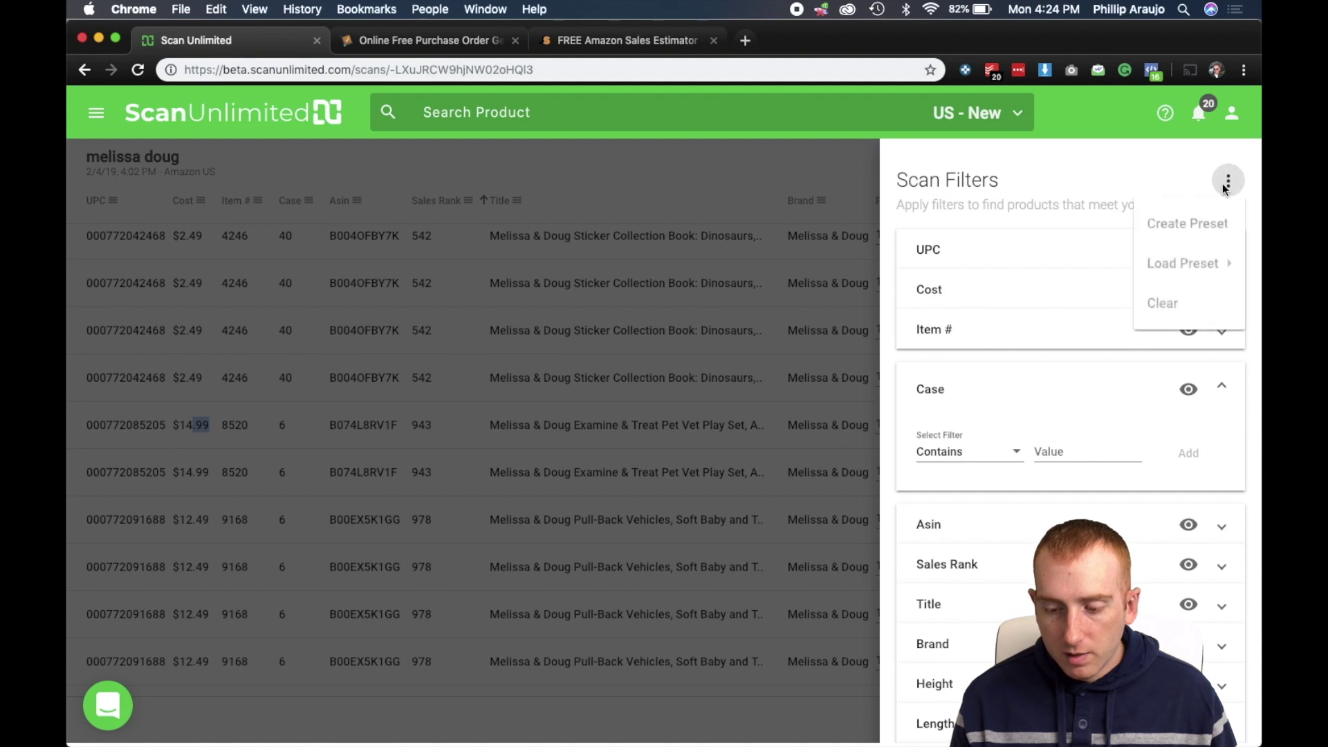
click(1194, 305)
click(749, 339)
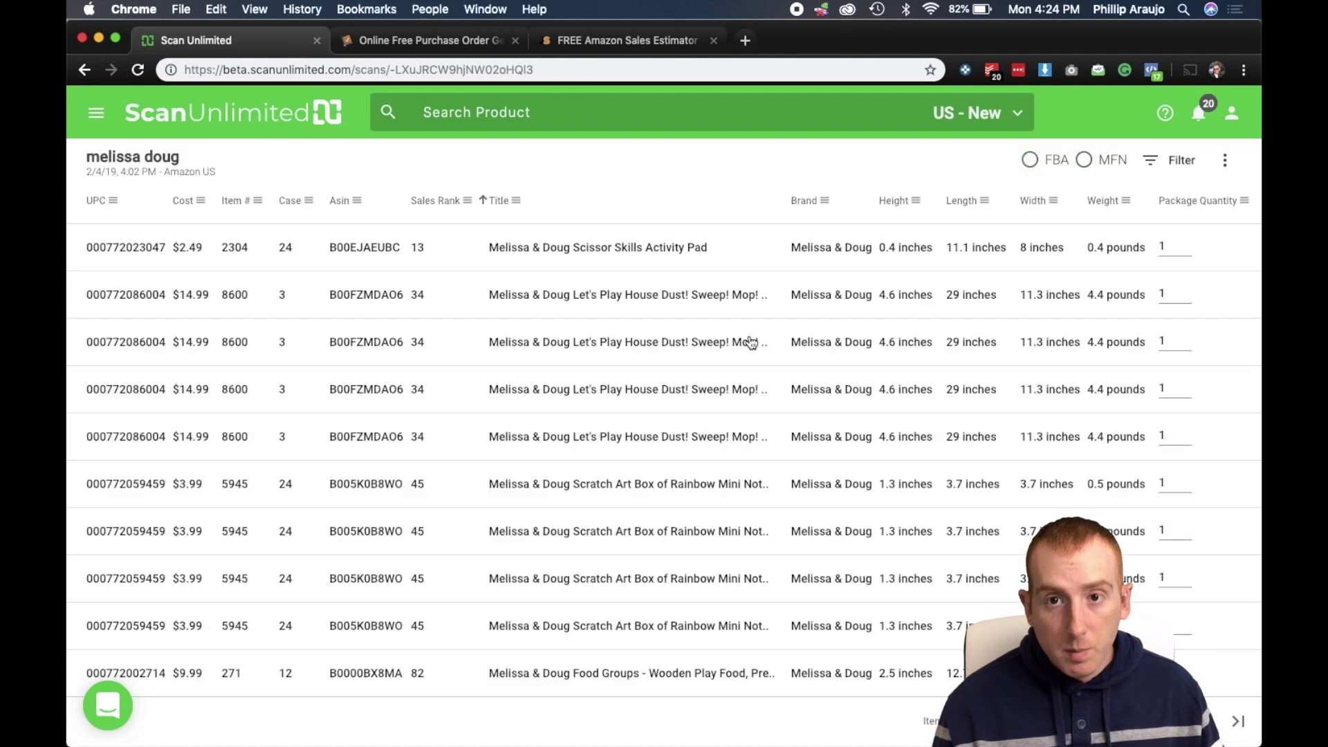
scroll(751, 342, right, 10)
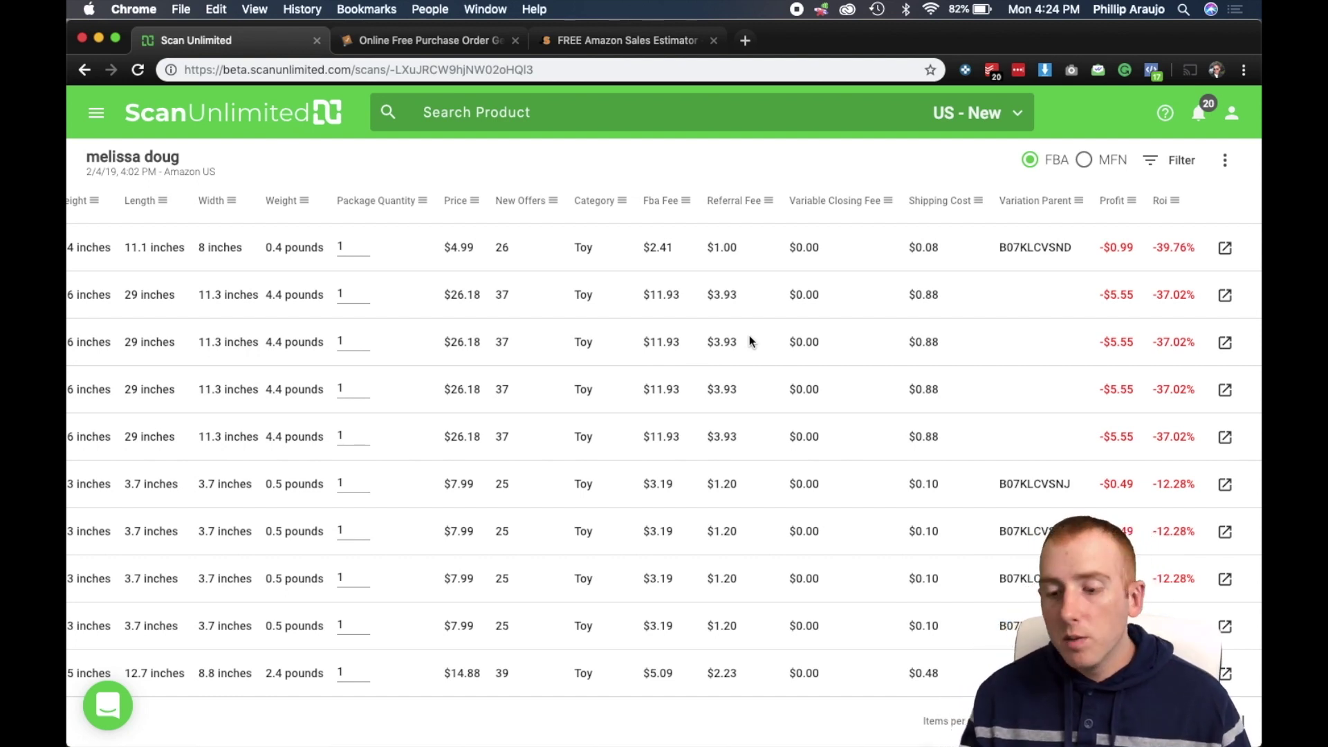
scroll(749, 341, down, 10)
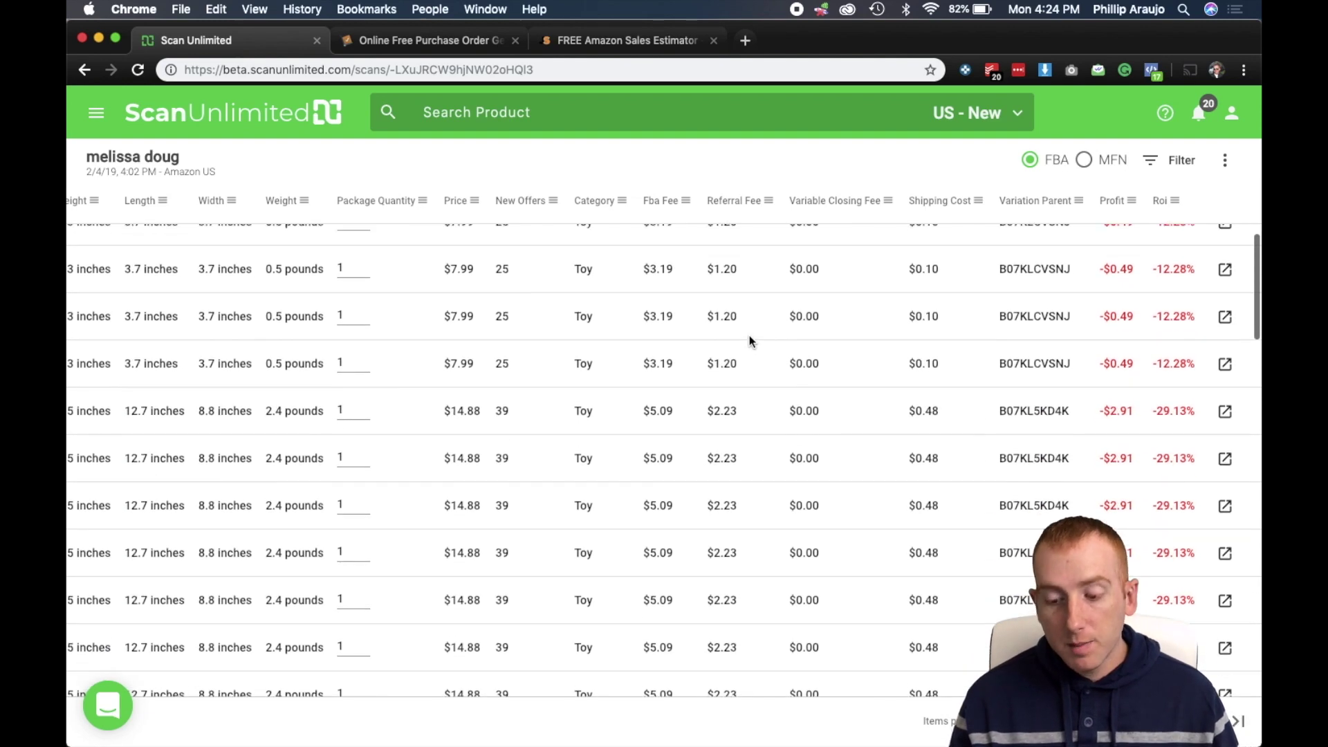
scroll(749, 340, down, 1)
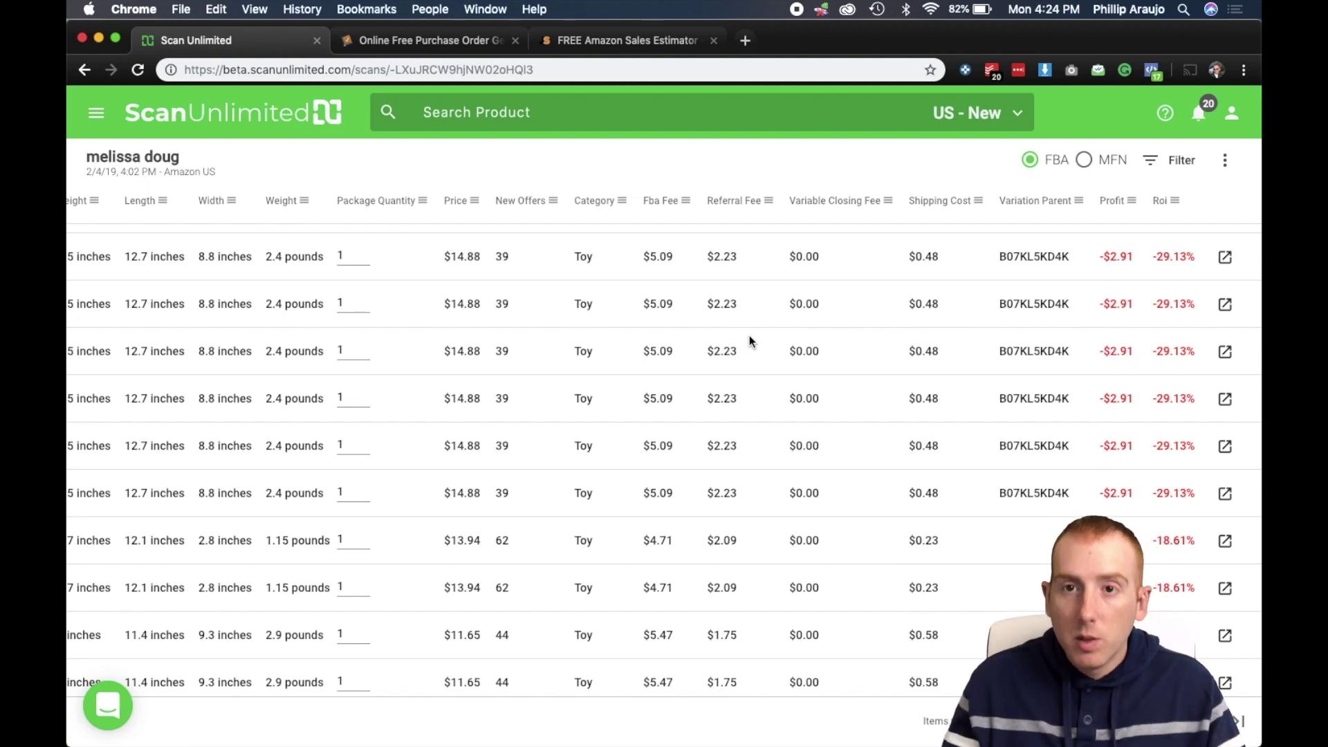
scroll(749, 340, up, 9)
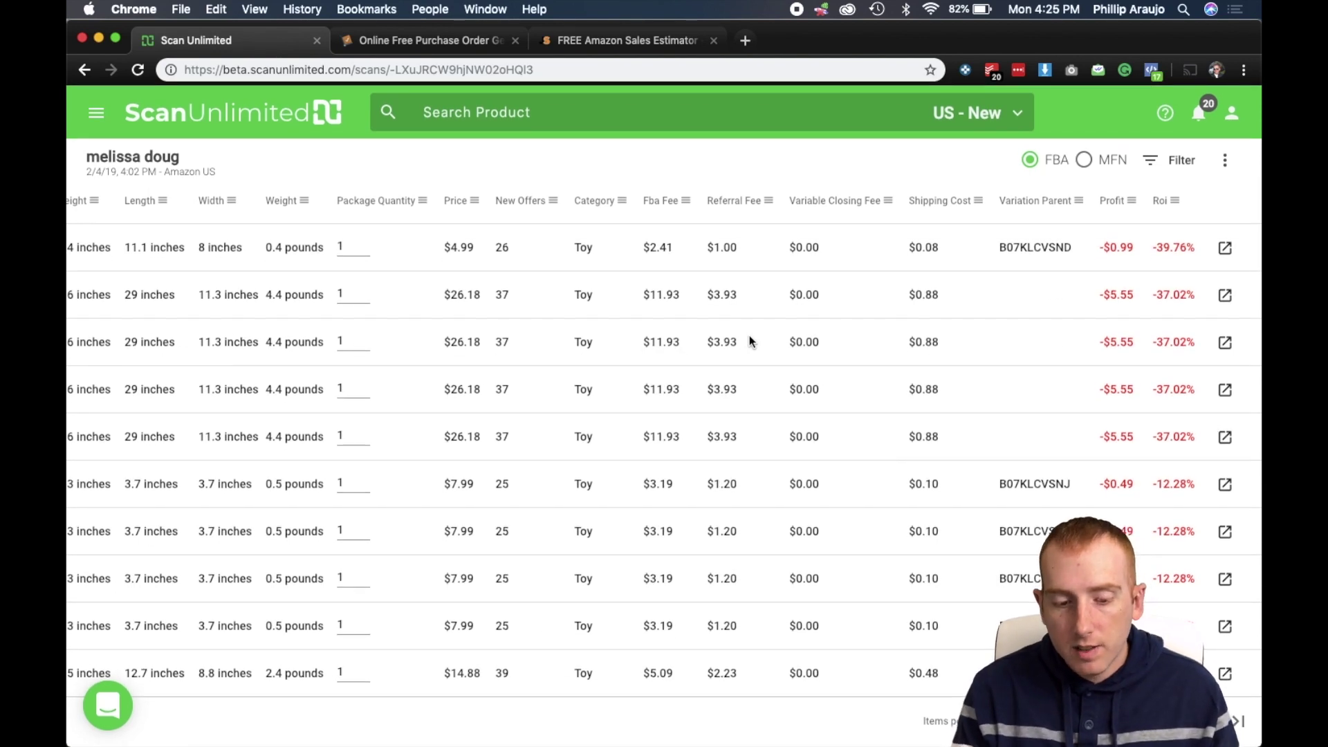
scroll(751, 340, left, 10)
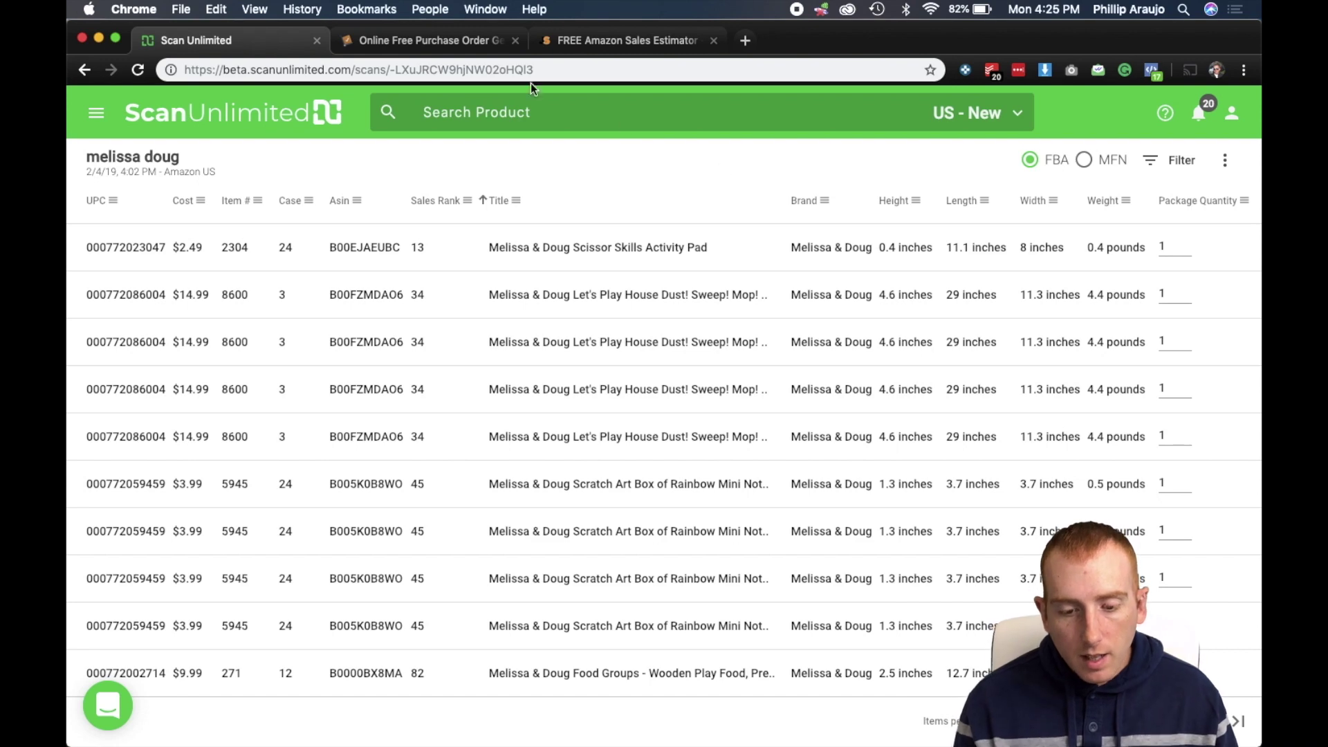
Export the purchase order to PO1234.pdf and open it to check the $3565.62 total
click(439, 42)
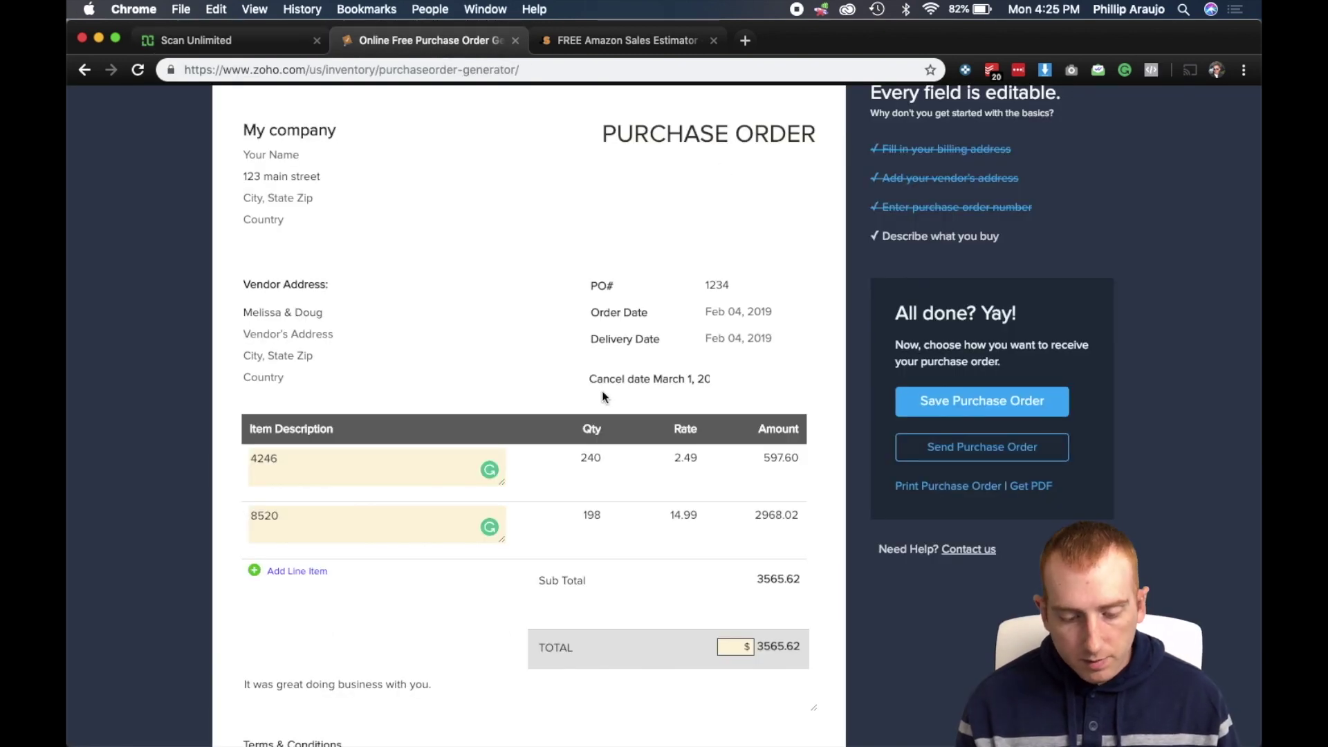
scroll(603, 395, down, 5)
scroll(603, 396, up, 4)
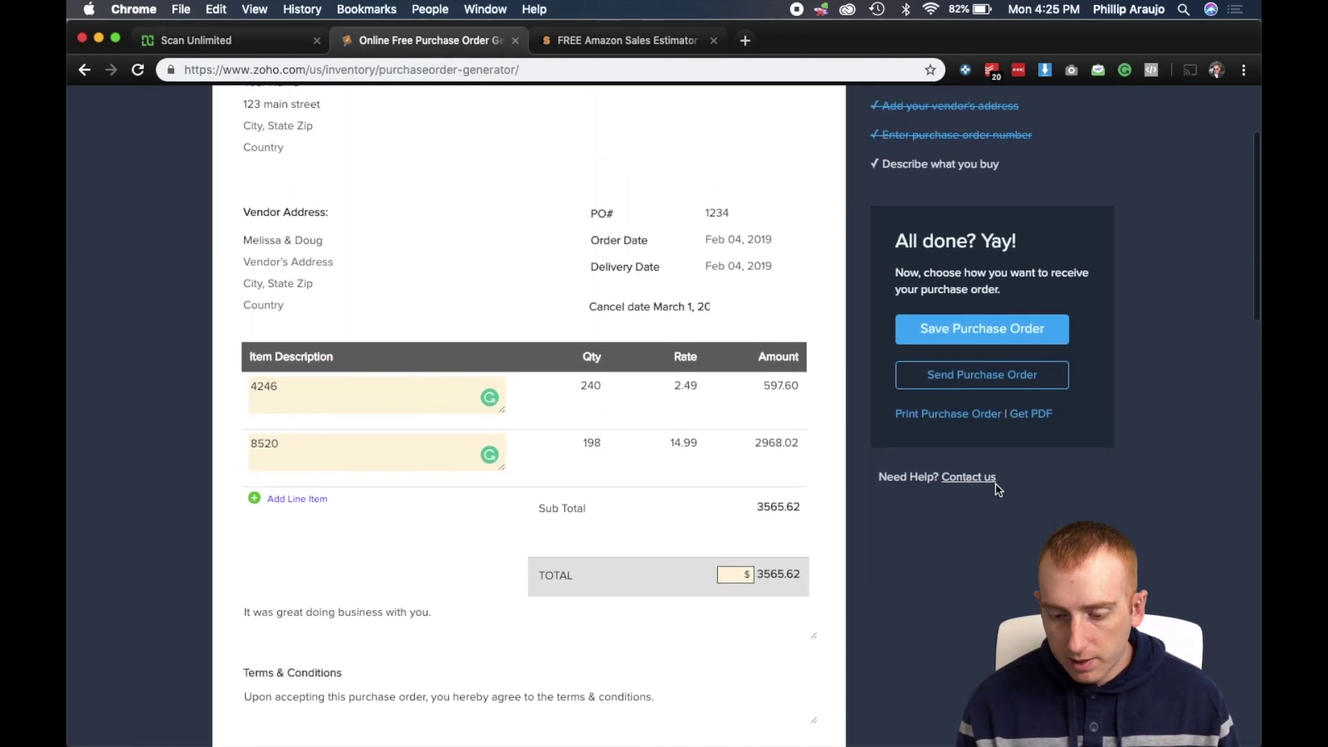
click(1030, 413)
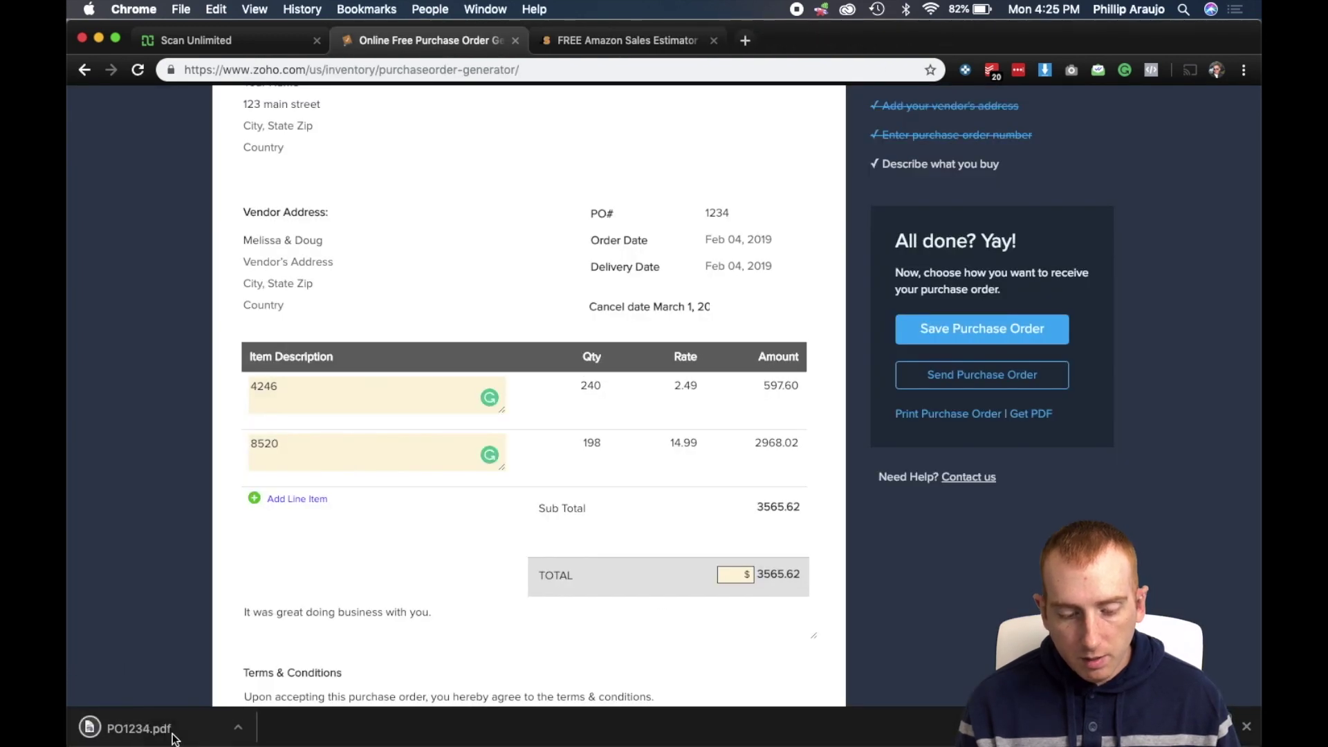
click(168, 729)
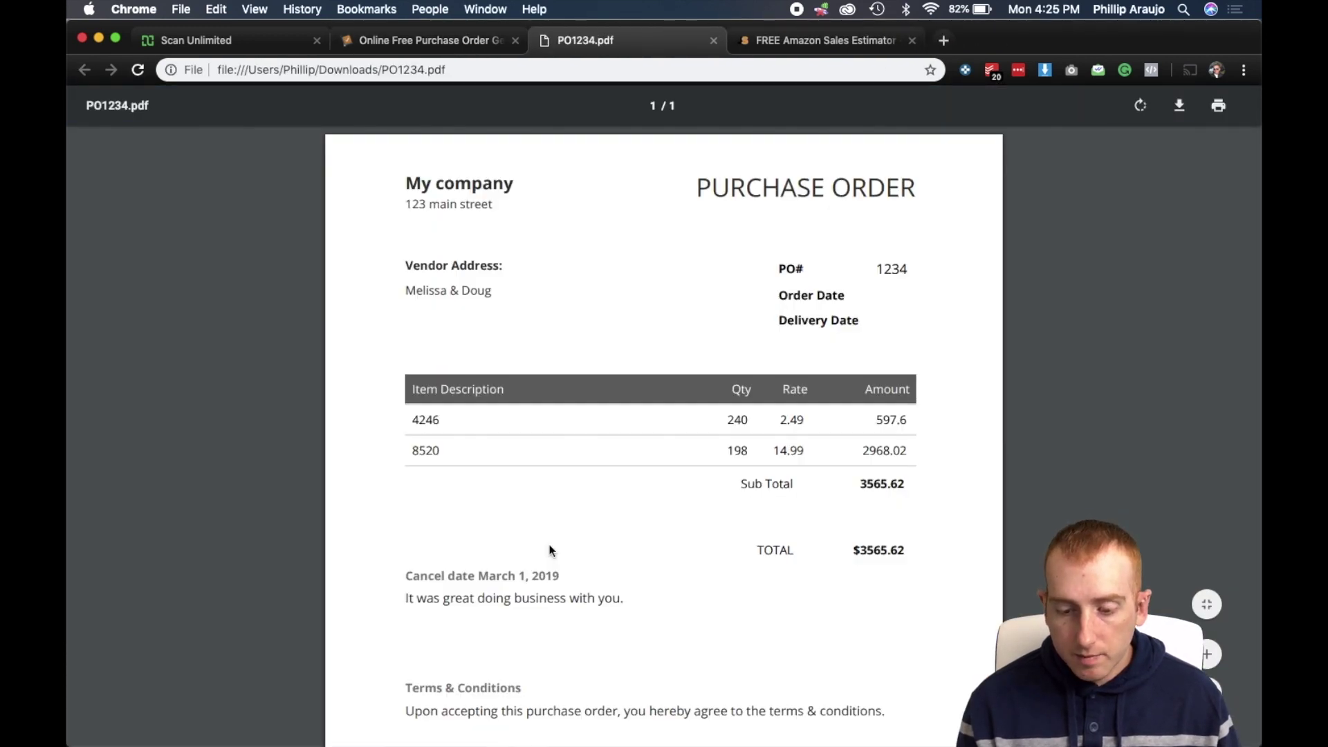
scroll(549, 546, down, 5)
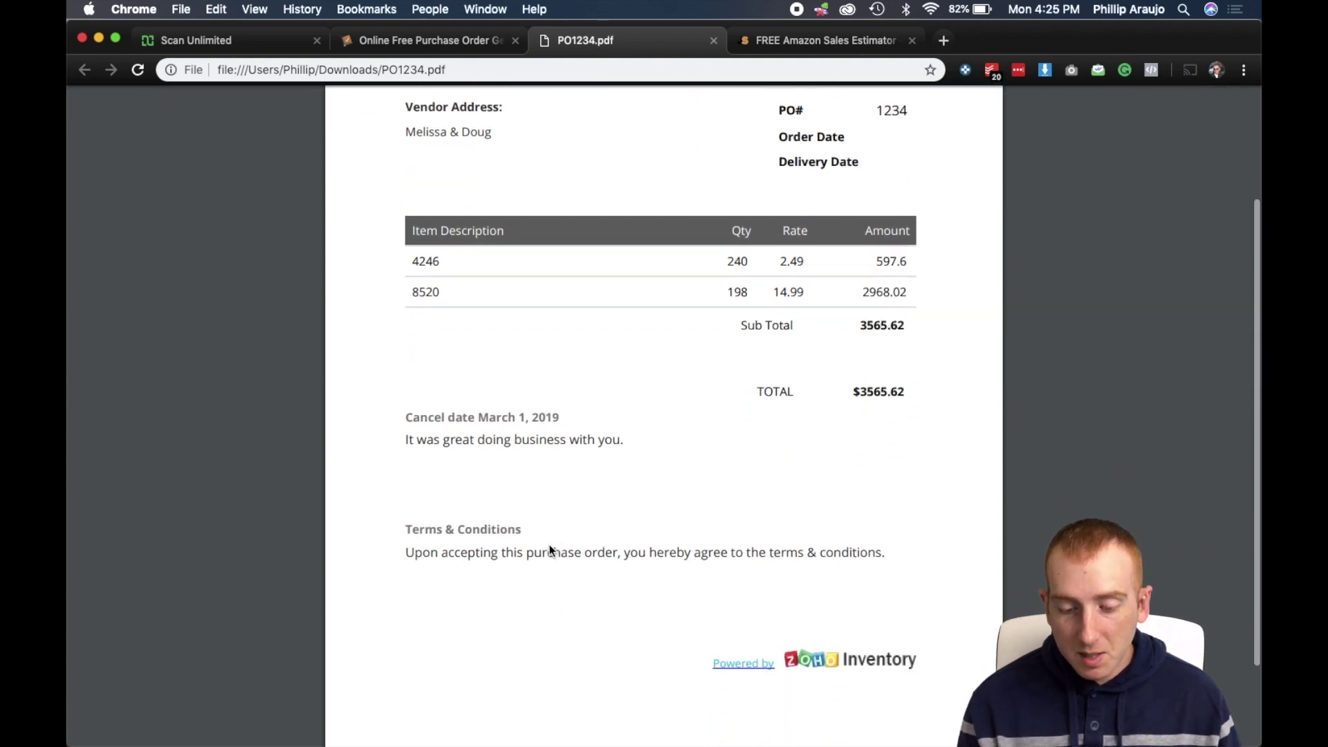
scroll(551, 551, up, 5)
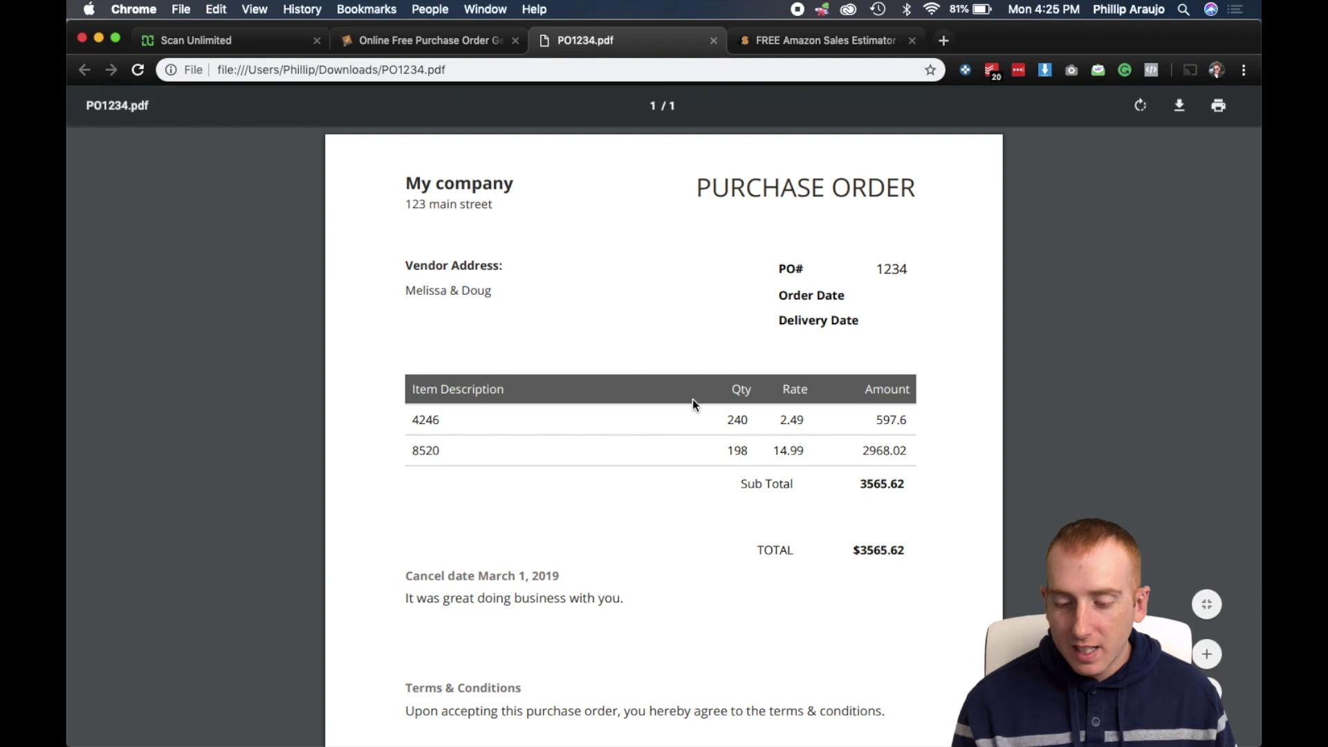
Close the PO1234.pdf tab, returning to the purchase order form totalling 3565.62
click(713, 40)
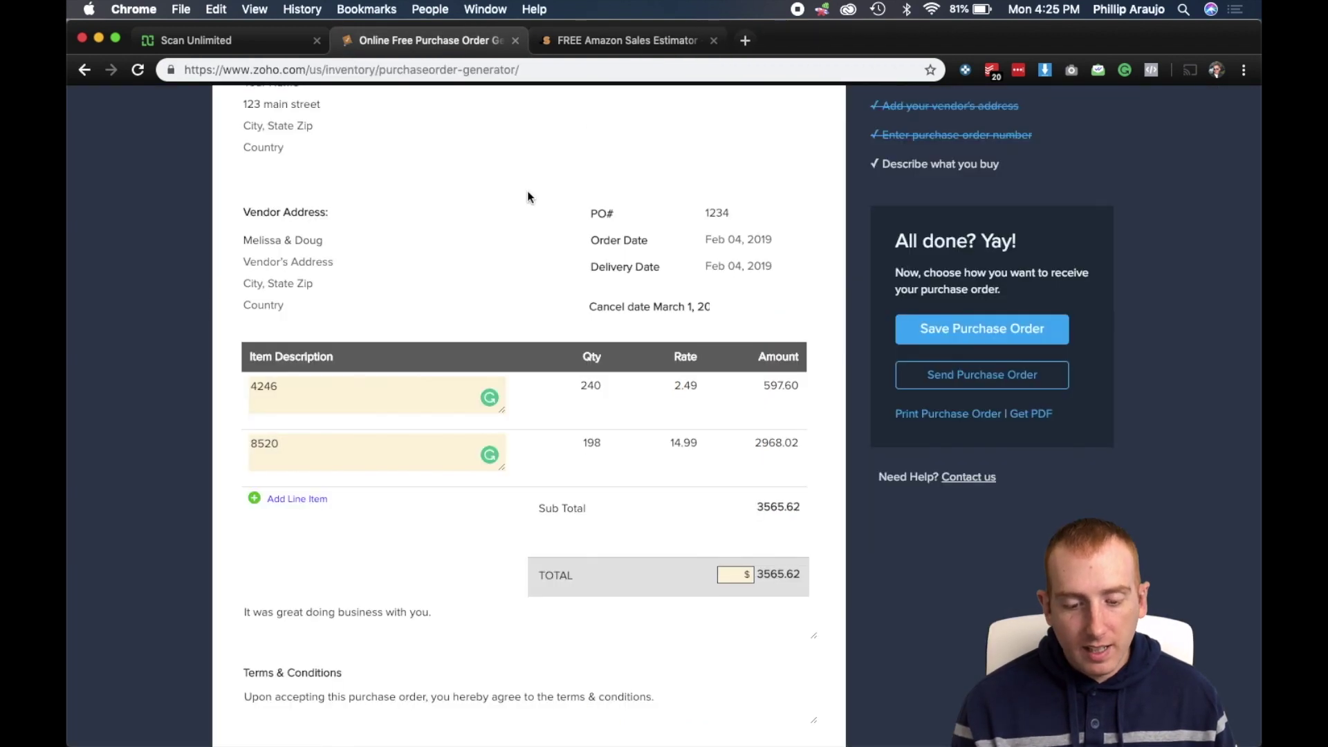
scroll(468, 200, up, 1)
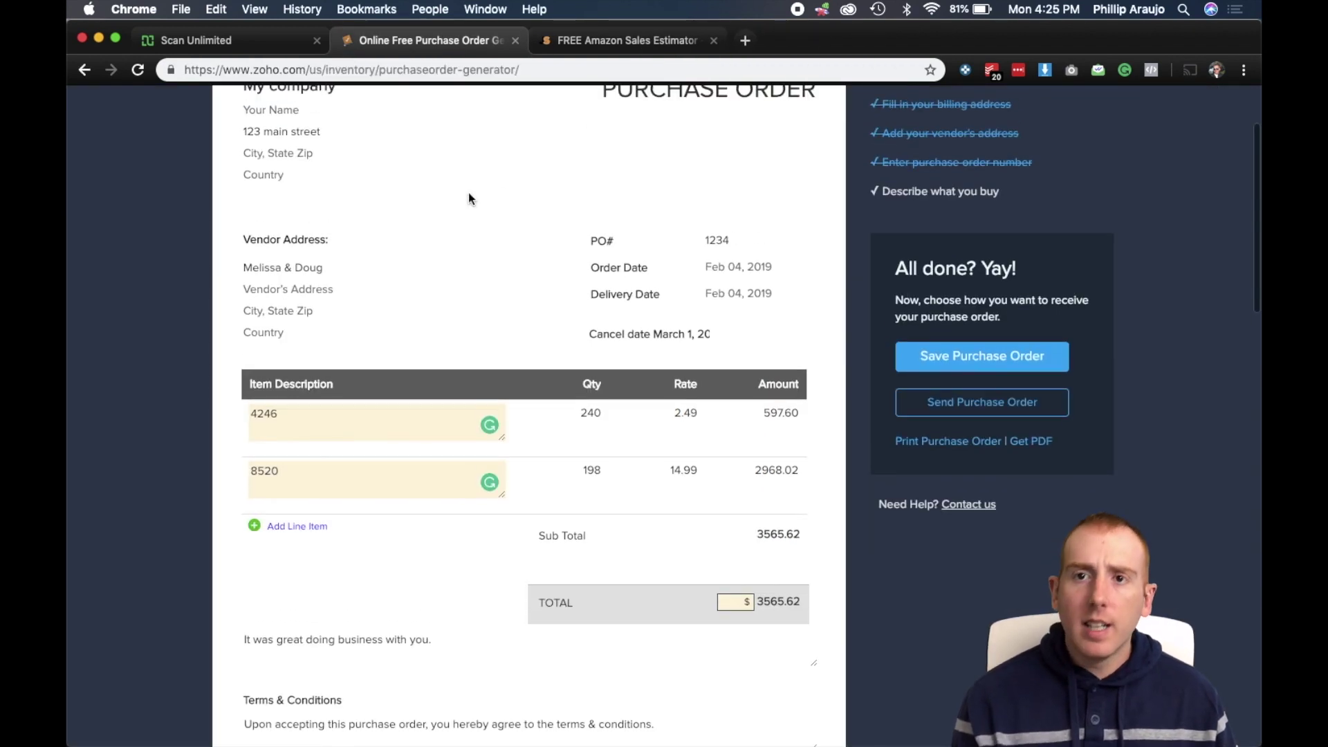